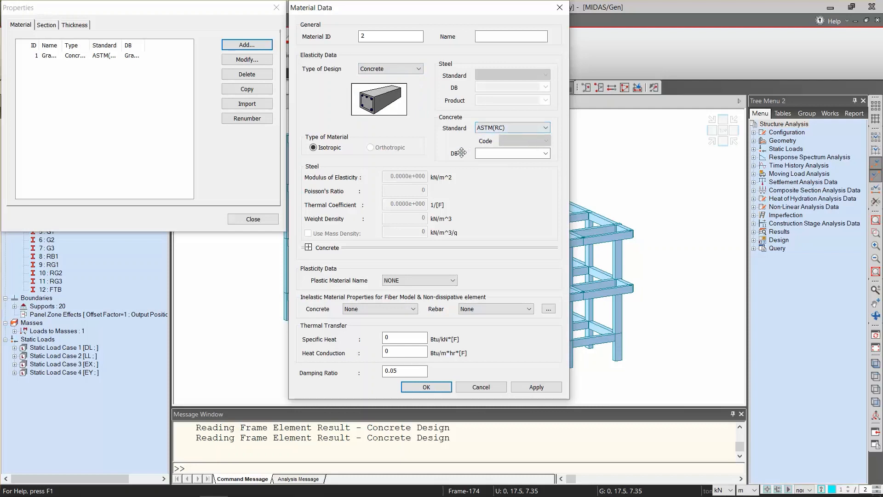
# - Try Grade C3000 from the ASTM(RC) standard for the new concrete material, and discard the material without adding it
pyautogui.click(546, 155)
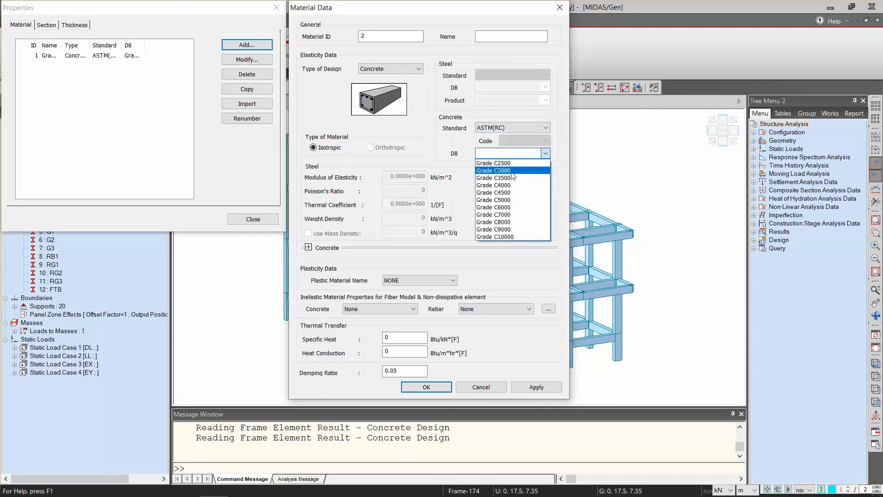
pyautogui.click(504, 171)
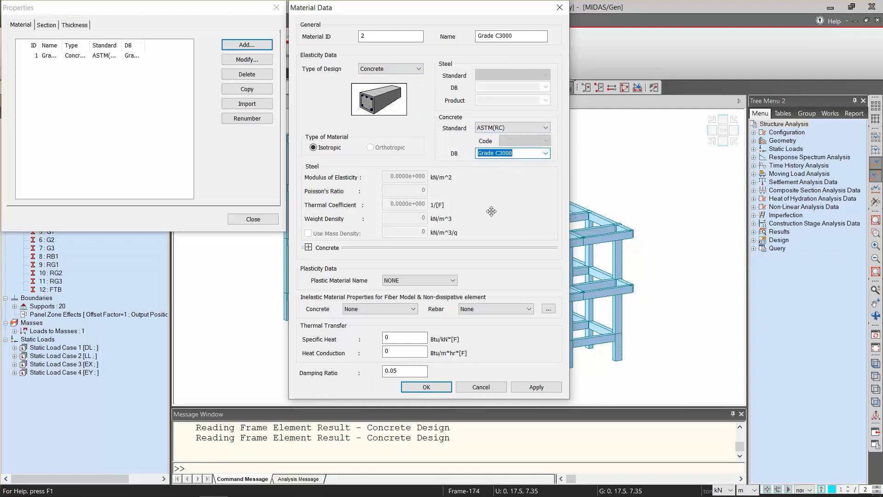
pyautogui.click(559, 7)
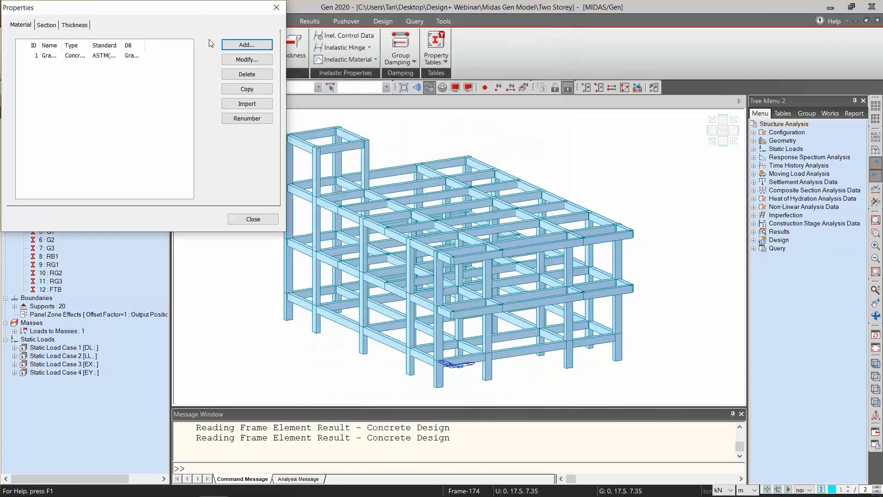
pyautogui.click(276, 8)
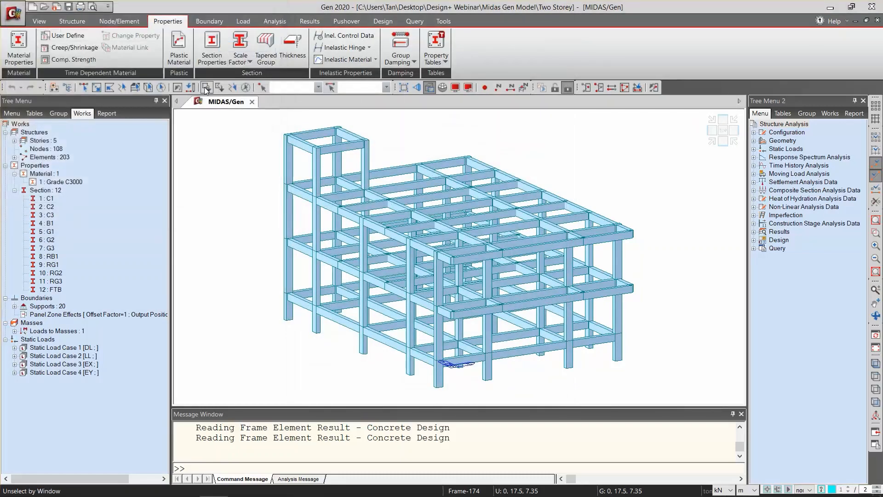
# - Start a new user-defined Solid Rectangle section, and discard it without adding it to the section list
pyautogui.click(213, 63)
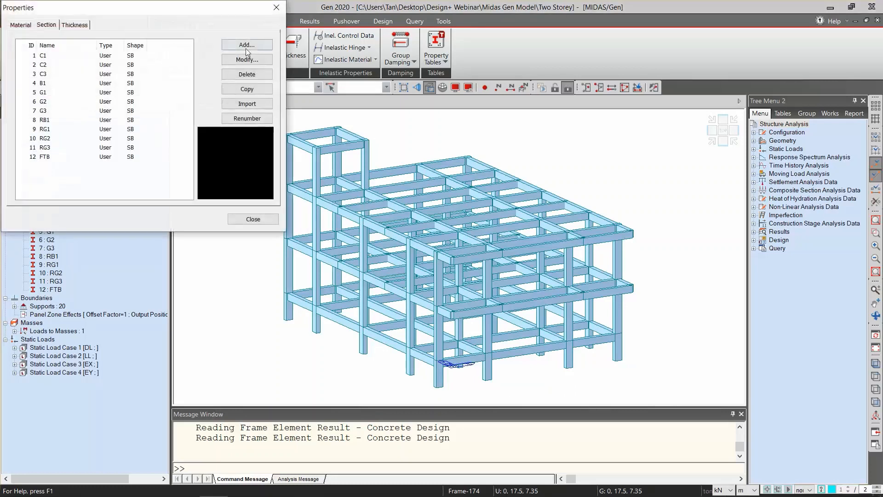
pyautogui.click(245, 47)
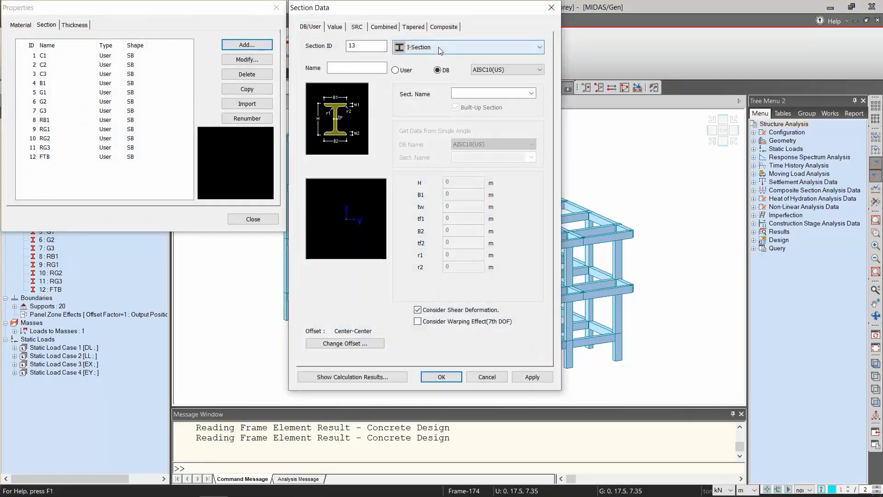
pyautogui.click(440, 48)
pyautogui.click(424, 149)
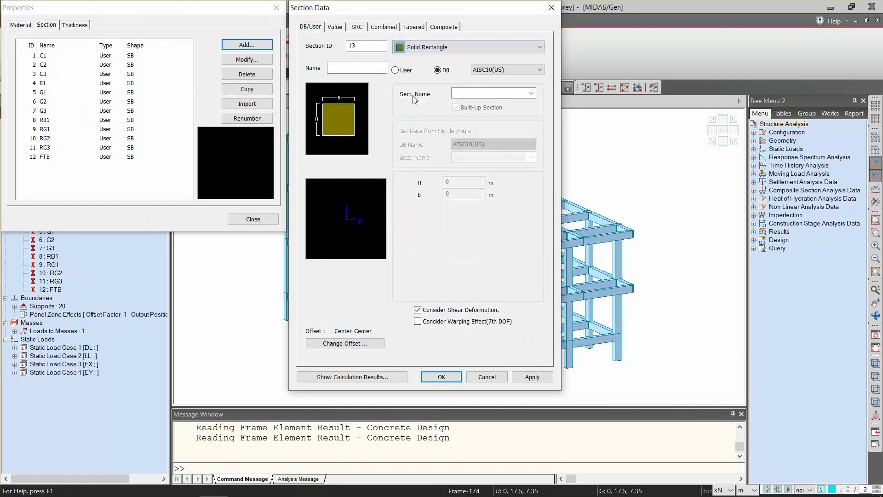
pyautogui.click(404, 71)
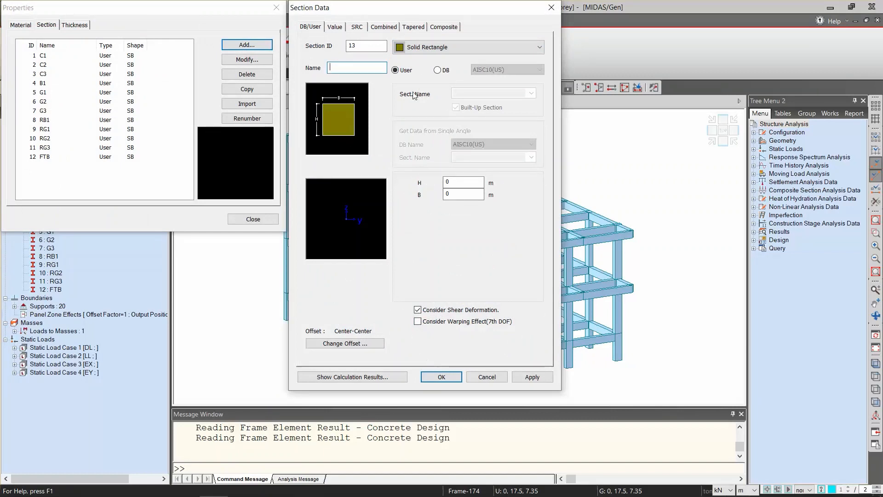
pyautogui.click(551, 7)
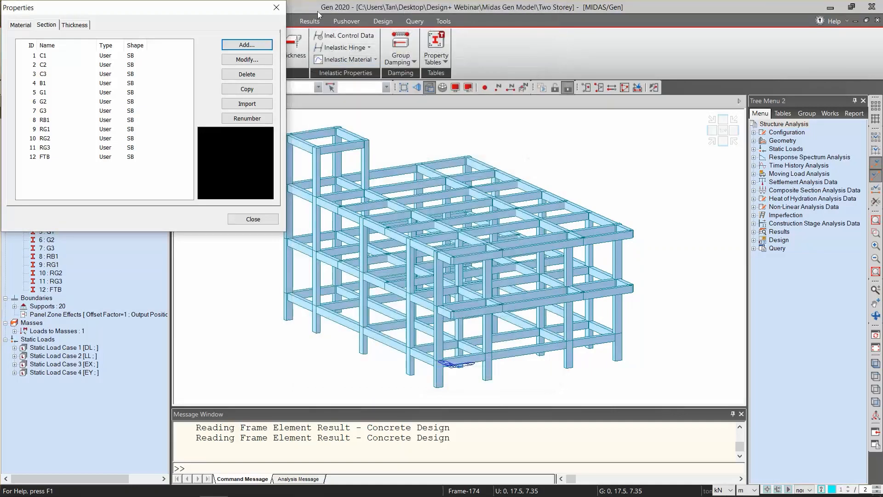
pyautogui.click(277, 7)
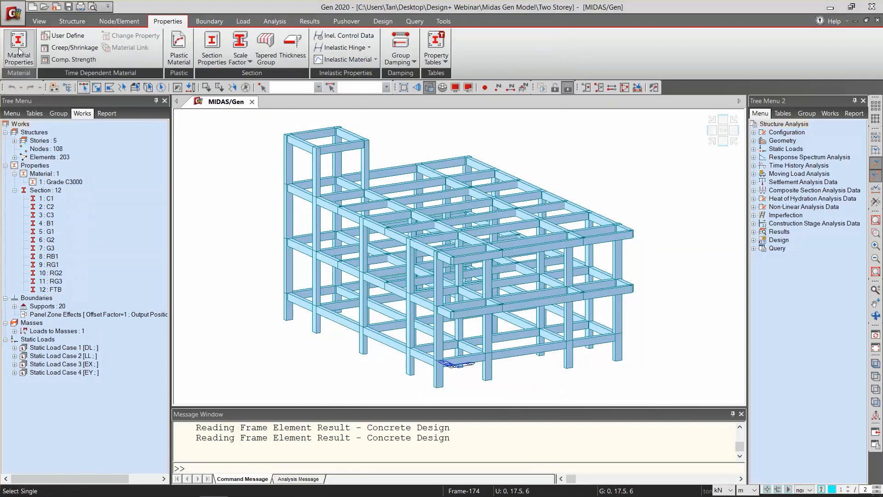
pyautogui.click(114, 21)
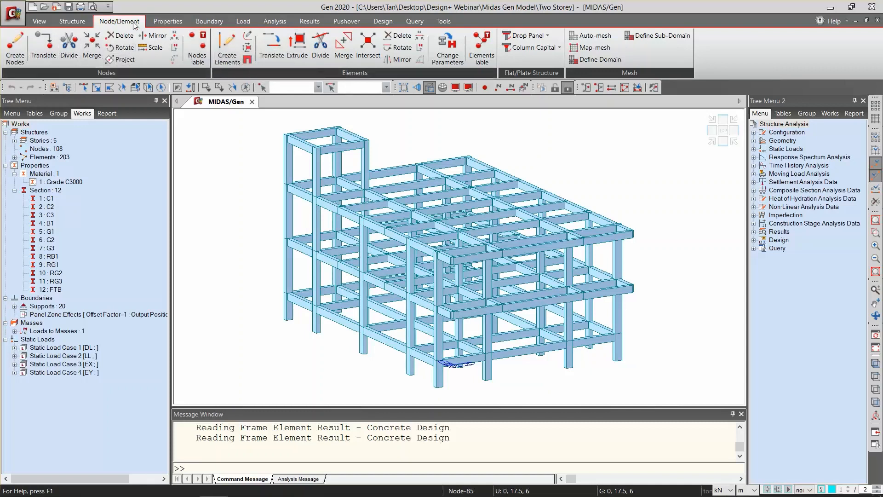
pyautogui.click(72, 21)
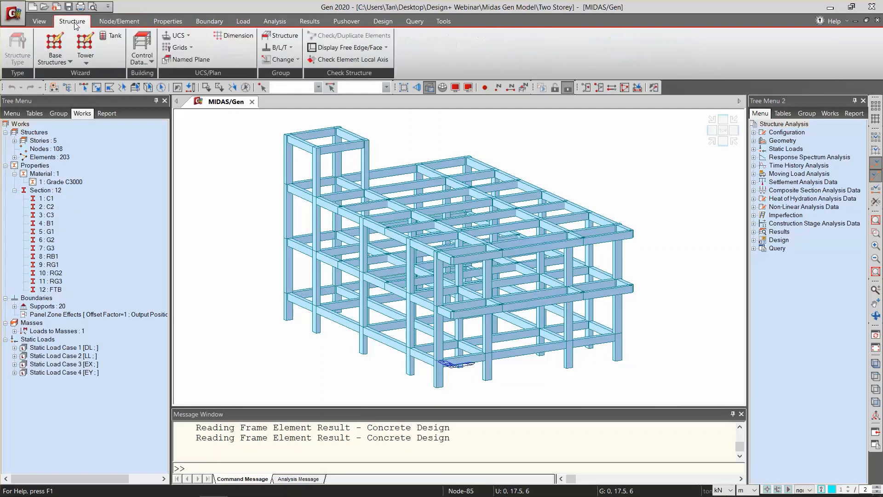
pyautogui.click(62, 61)
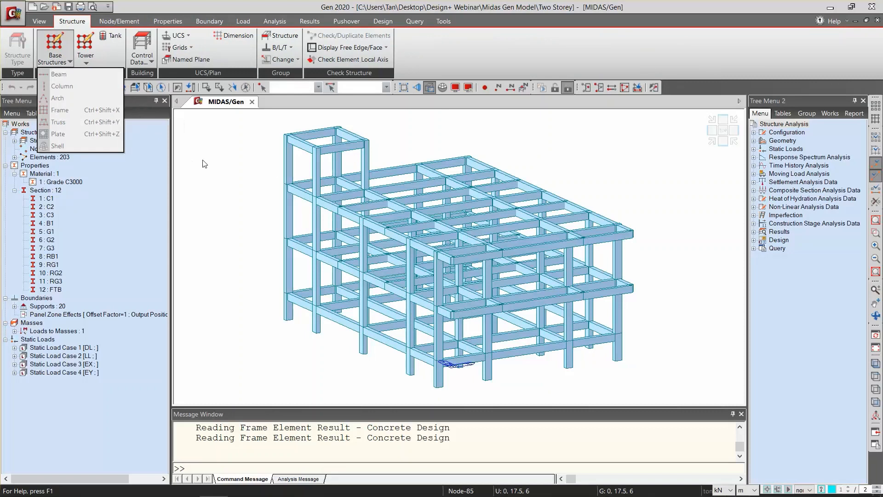
pyautogui.click(149, 52)
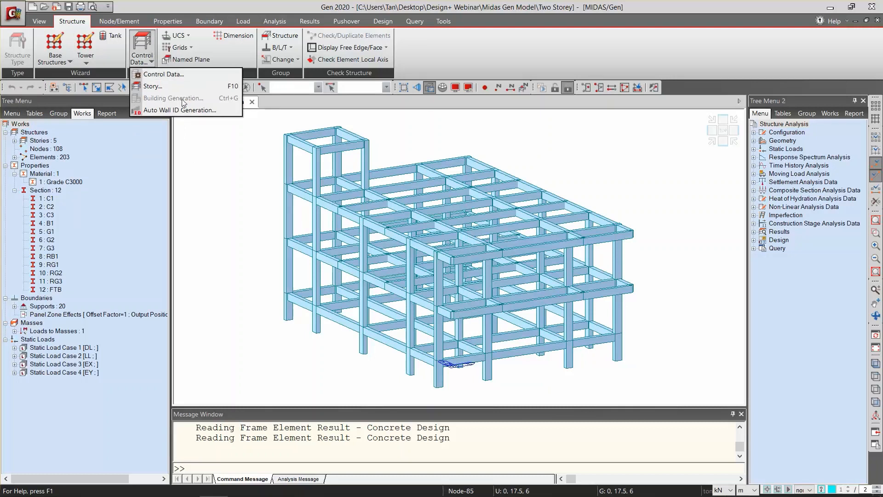
pyautogui.click(259, 303)
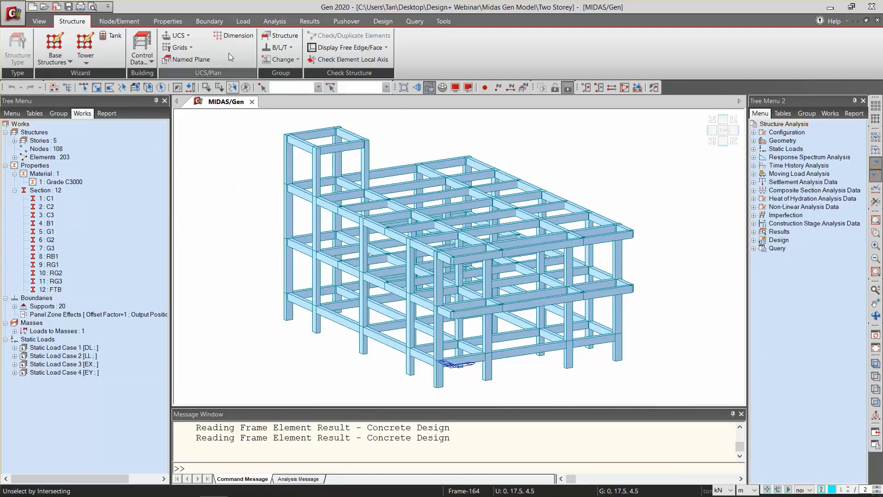
# - Unlock the model for editing its boundary conditions and open the Beam End Release settings
pyautogui.click(210, 21)
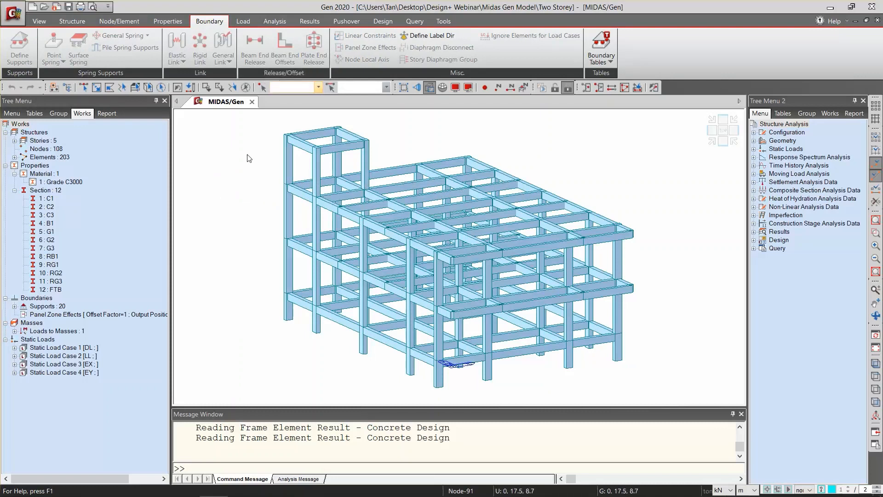
pyautogui.click(553, 87)
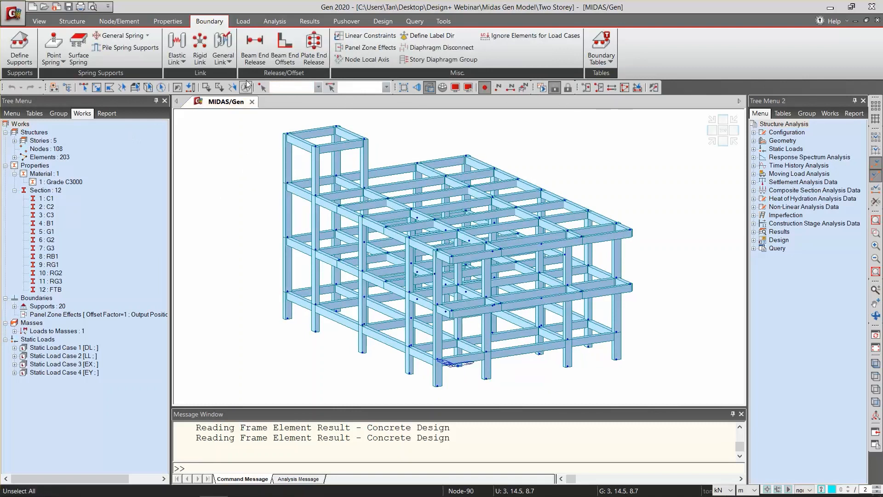
pyautogui.click(255, 51)
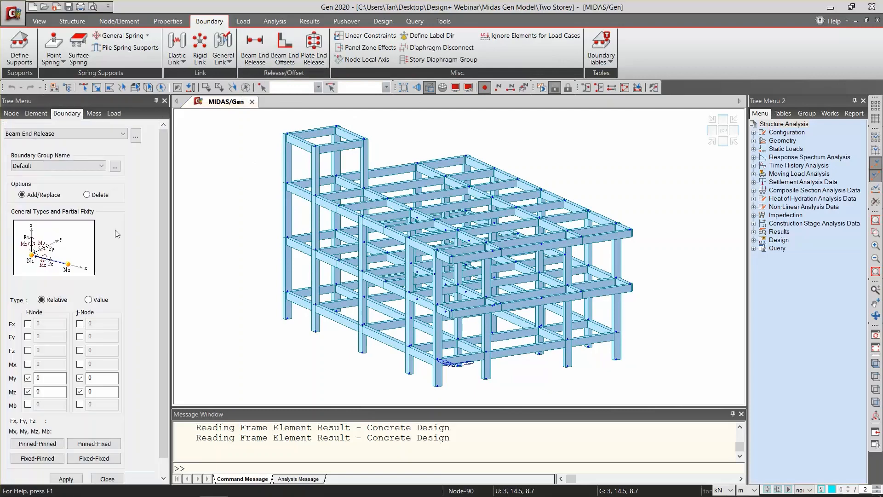
pyautogui.scroll(-1, 157, 213)
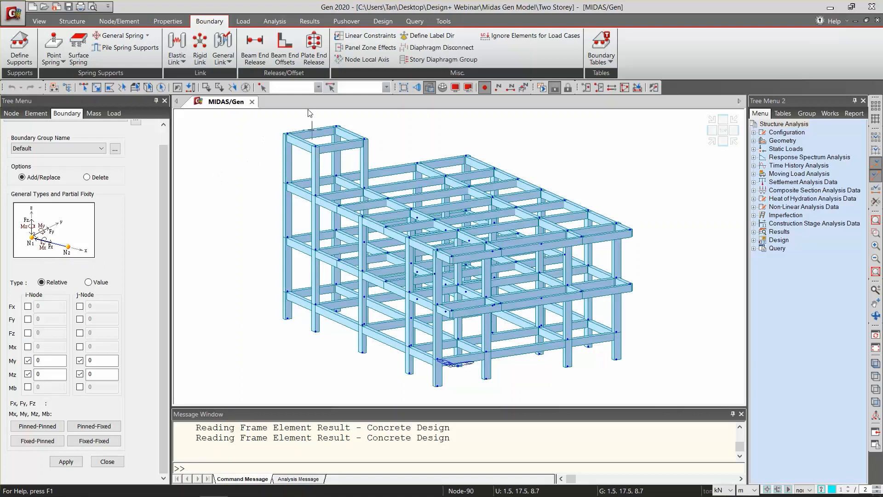
# - Accept Panel Zone Effects with automatically calculated offset distances, offset factor 1 and Panel Zone as the output position
pyautogui.click(361, 51)
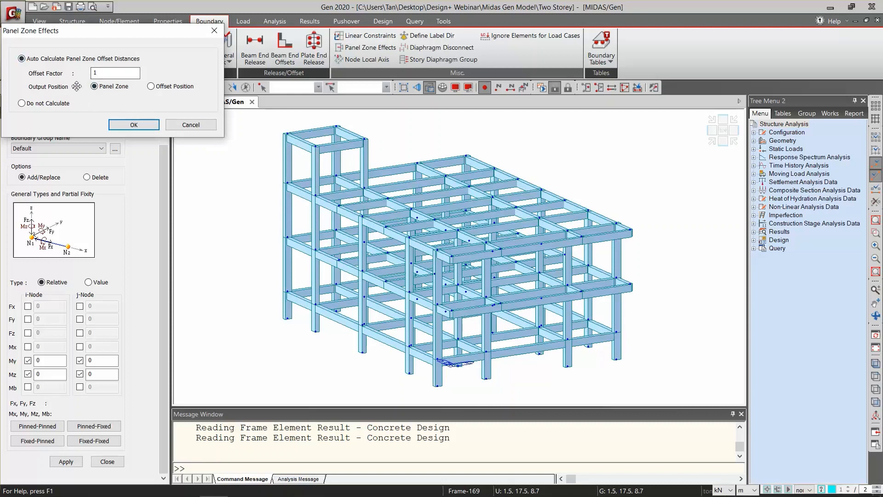
pyautogui.click(133, 124)
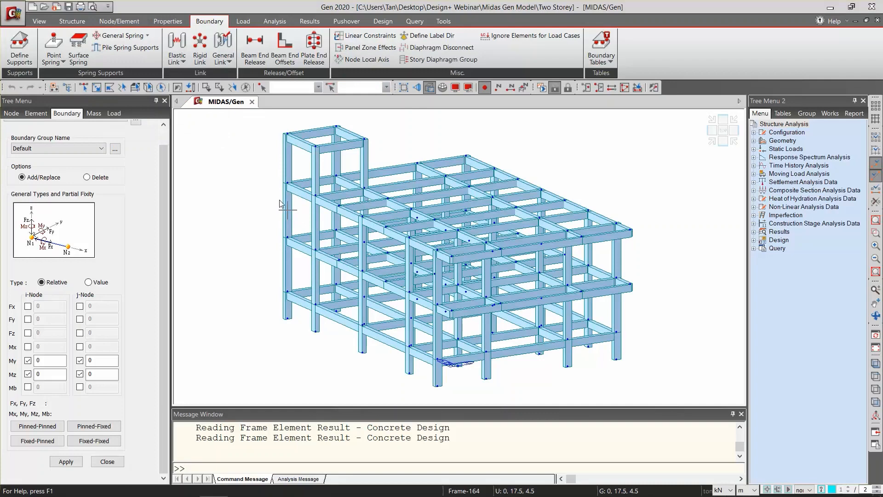
# - Examine the beam-column joints around the raised roof tower up close and within the wider frame
pyautogui.moveTo(279, 204)
pyautogui.scroll(8, 282, 195)
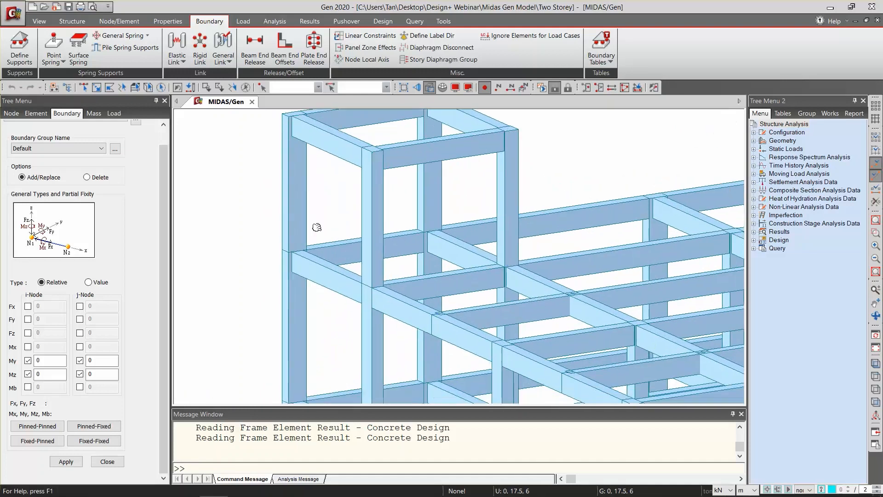
pyautogui.scroll(4, 286, 237)
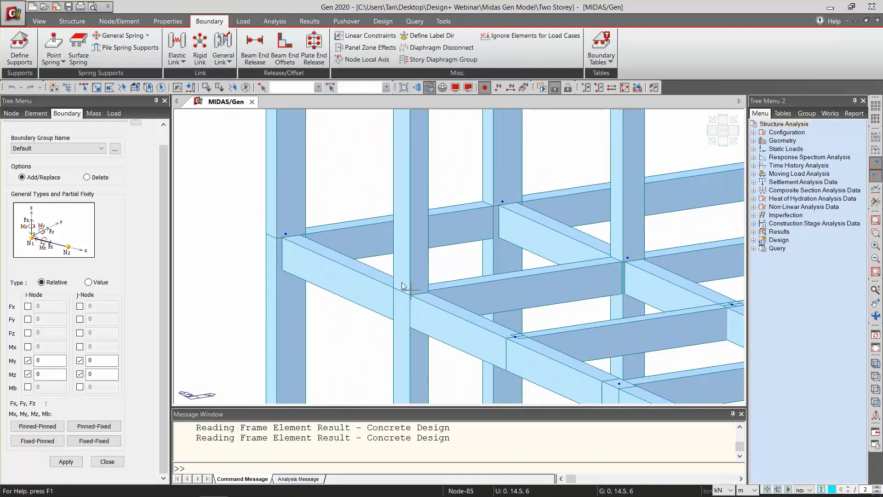
pyautogui.scroll(-3, 304, 230)
pyautogui.moveTo(301, 232); pyautogui.dragTo(335, 262, button='middle')
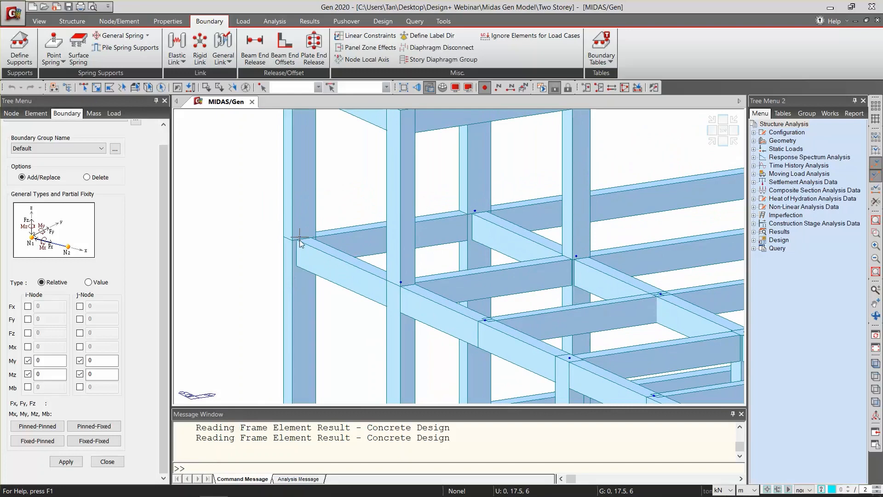
pyautogui.scroll(-2, 373, 264)
pyautogui.moveTo(323, 270); pyautogui.dragTo(292, 291, button='middle')
pyautogui.scroll(-1, 314, 250)
pyautogui.moveTo(356, 244); pyautogui.dragTo(287, 270, button='middle')
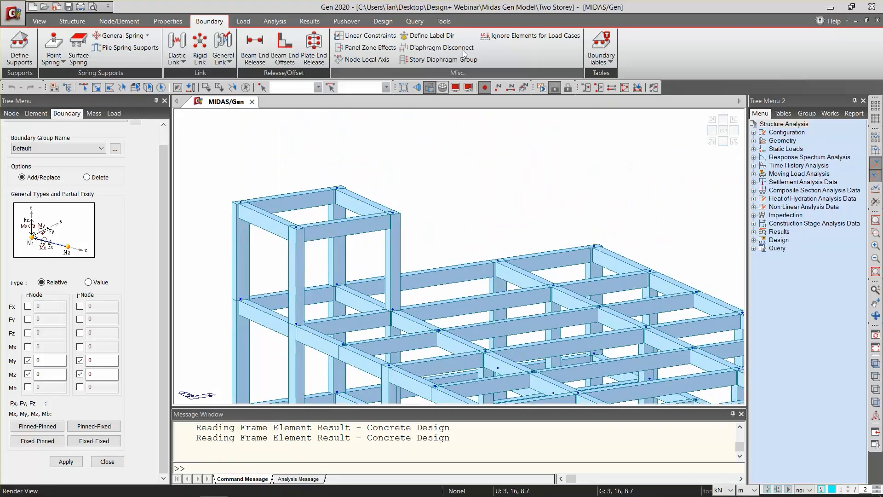
pyautogui.scroll(-1, 372, 173)
pyautogui.scroll(-2, 373, 177)
pyautogui.moveTo(403, 233); pyautogui.dragTo(388, 183, button='middle')
pyautogui.scroll(-1, 393, 184)
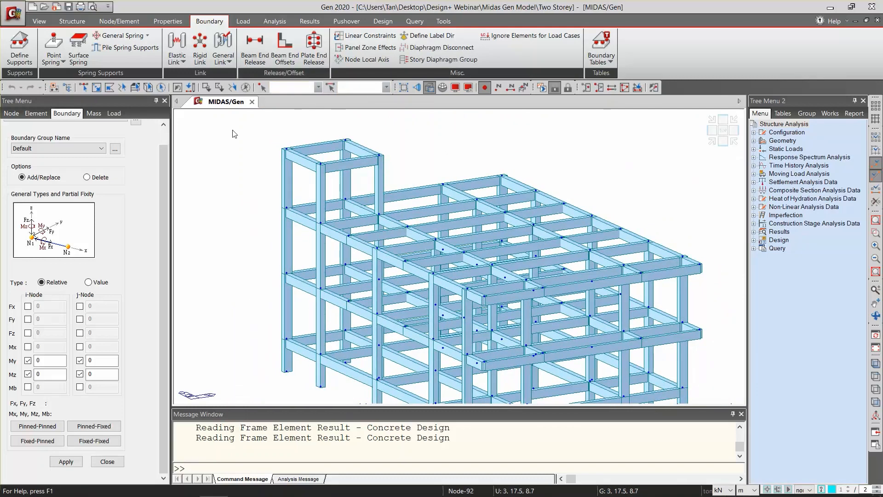
# - Review the defined static load cases, including the earthquake cases EX and EY
pyautogui.click(243, 21)
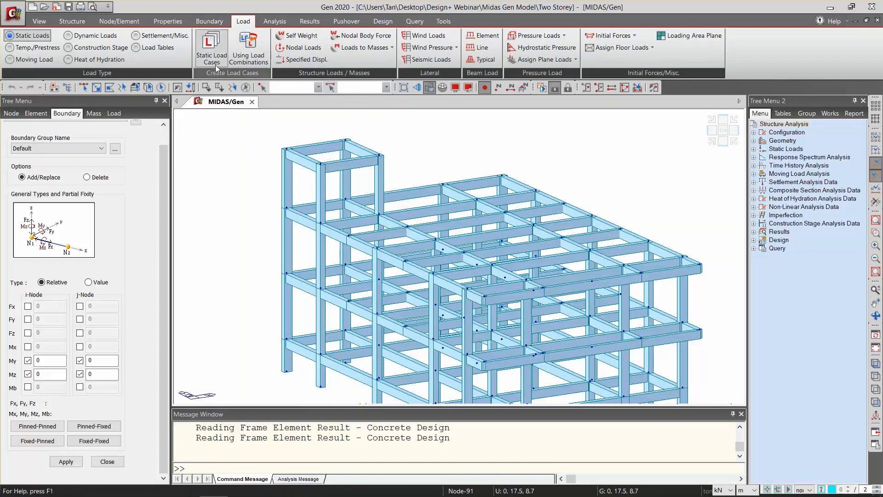
pyautogui.click(215, 61)
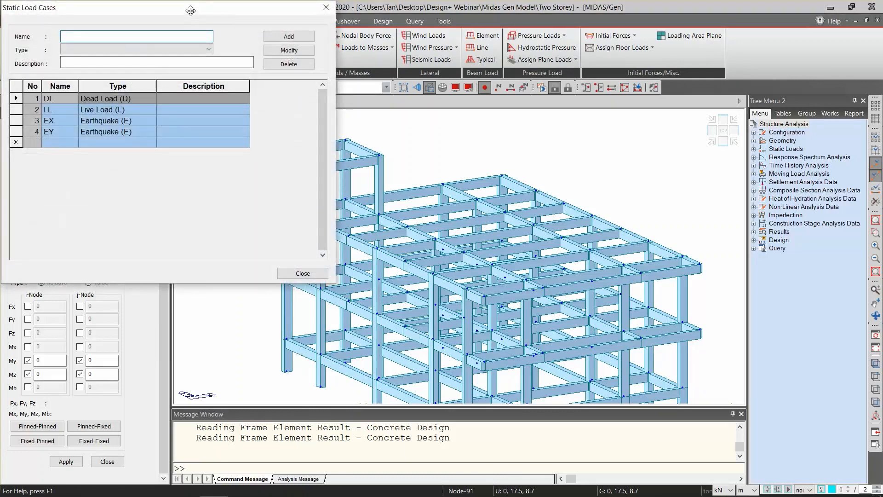
pyautogui.moveTo(189, 17); pyautogui.dragTo(319, 118)
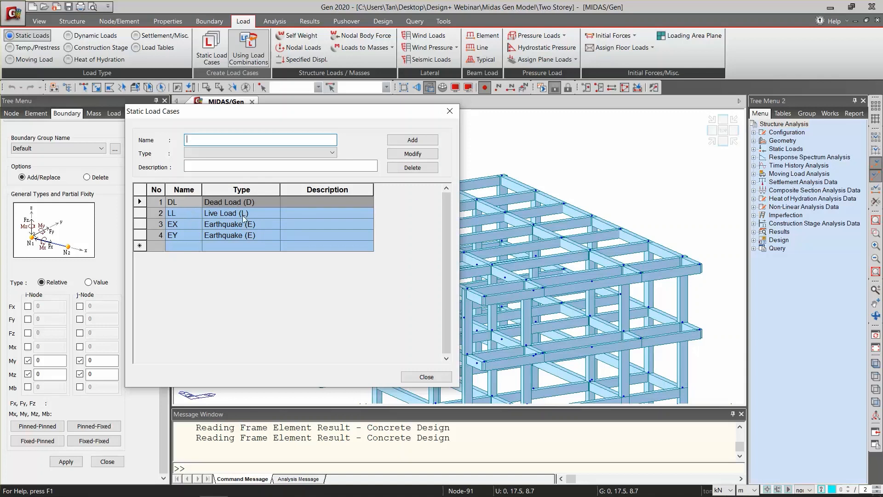
pyautogui.click(222, 228)
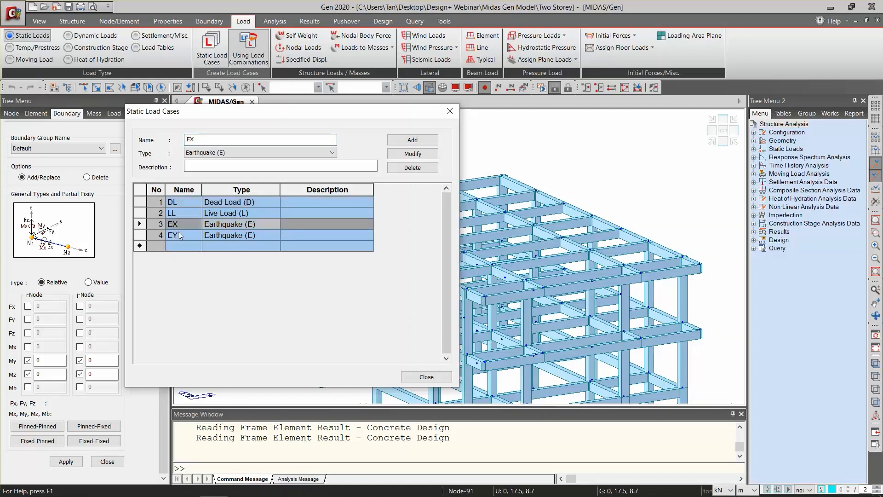
pyautogui.click(187, 234)
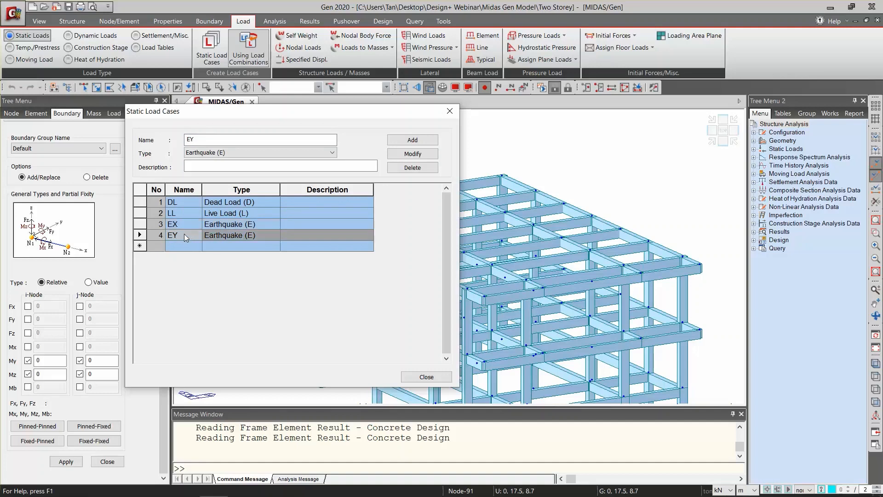
pyautogui.click(449, 112)
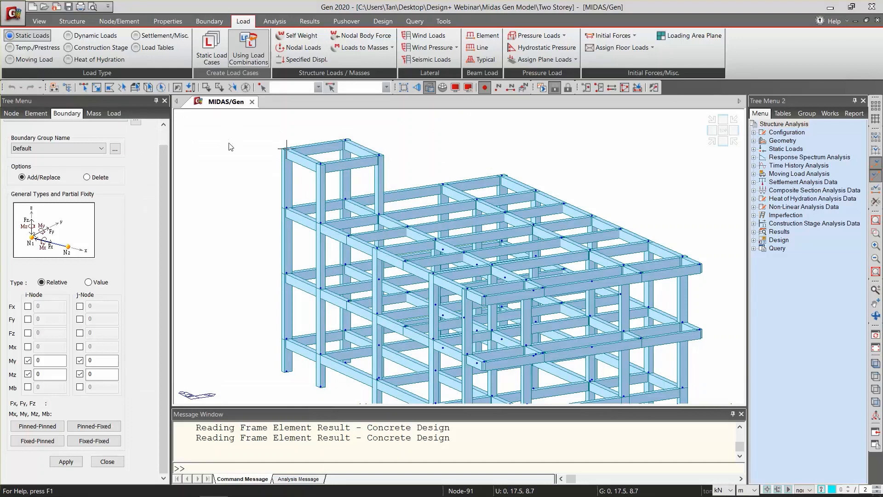
# - Review the Self Weight load and the Loads to Masses conversion settings for the dead load case
pyautogui.click(302, 36)
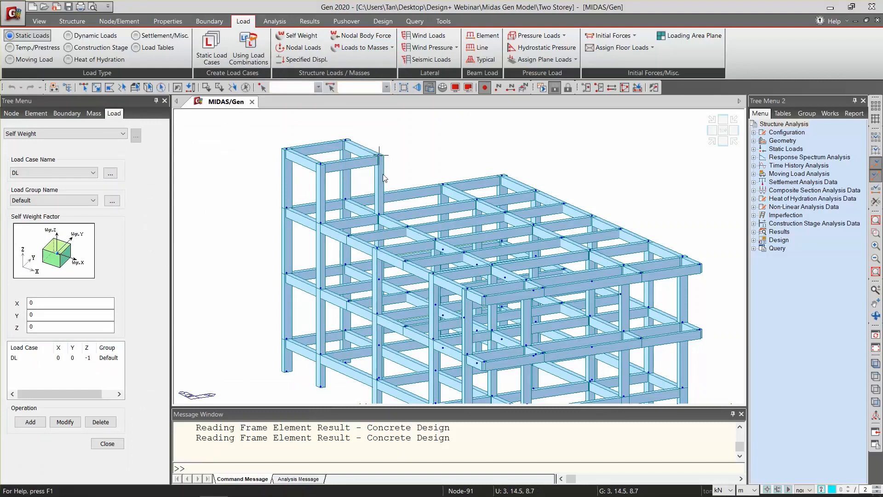
pyautogui.click(364, 48)
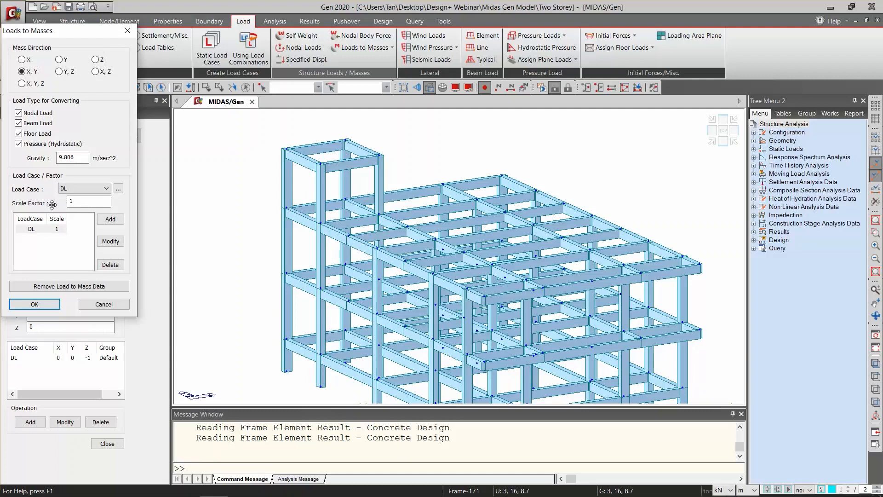
pyautogui.click(128, 36)
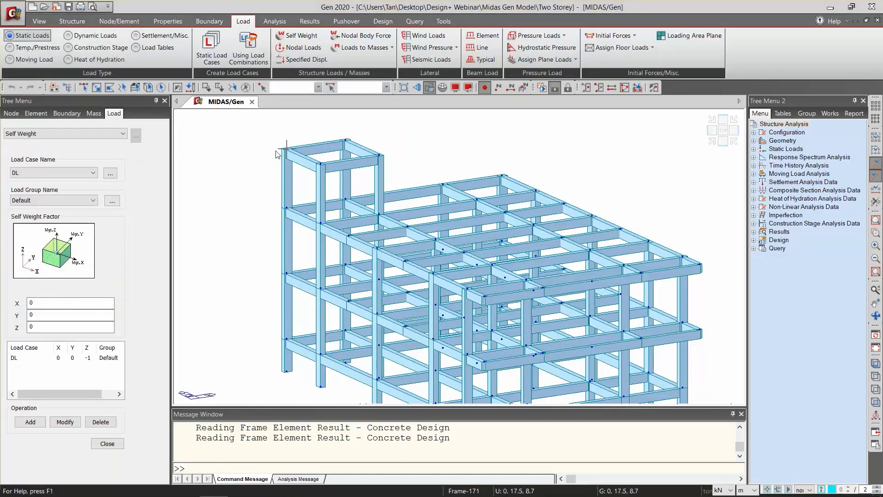
# - Review the DL and LL values of the Floor Load and Roof Load floor load types and the assignable load cases
pyautogui.click(652, 51)
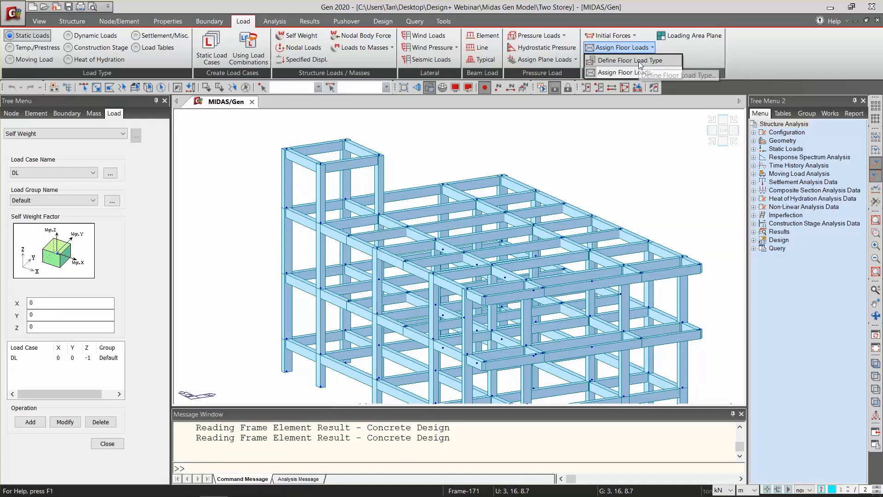
pyautogui.click(638, 62)
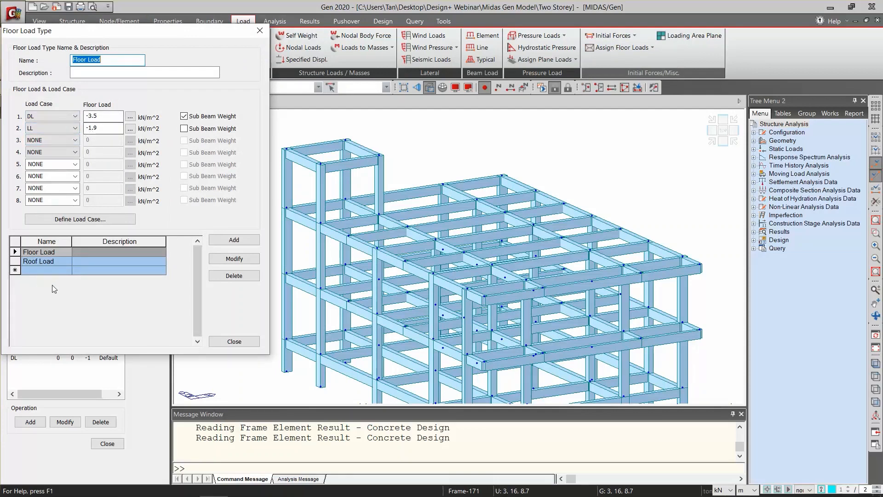
pyautogui.click(54, 262)
pyautogui.click(51, 251)
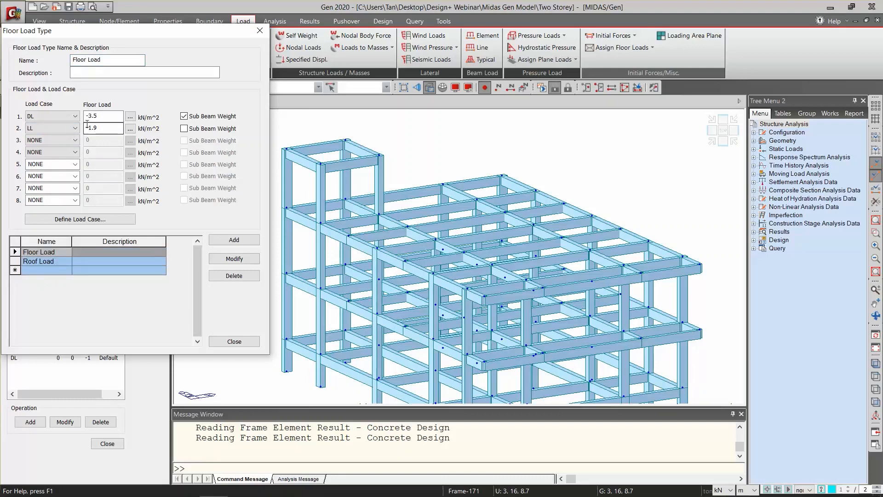
pyautogui.click(54, 261)
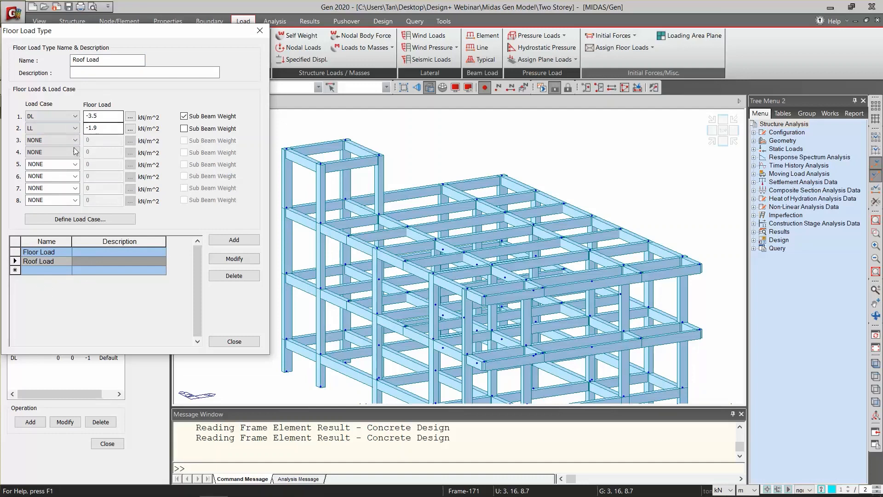
pyautogui.click(54, 140)
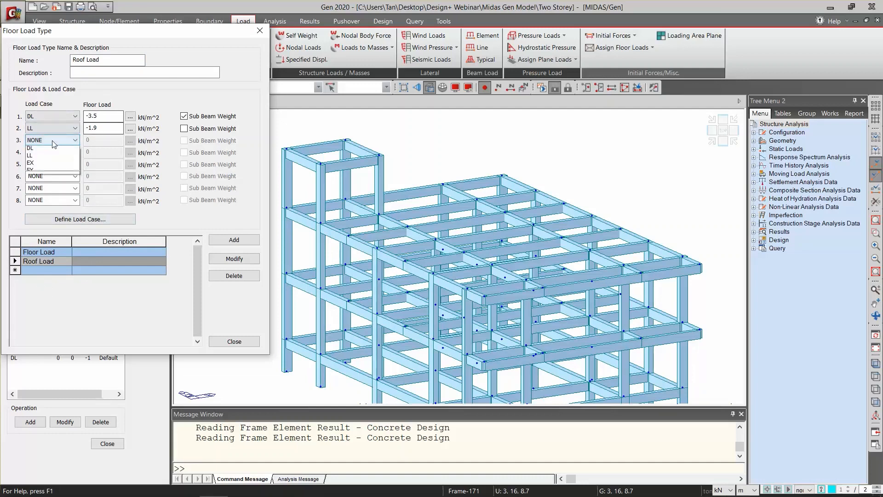
pyautogui.click(61, 145)
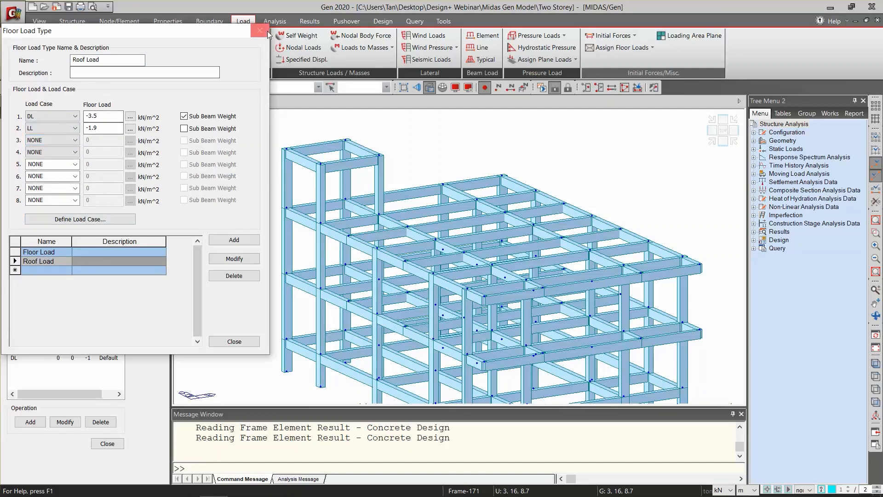
pyautogui.click(265, 31)
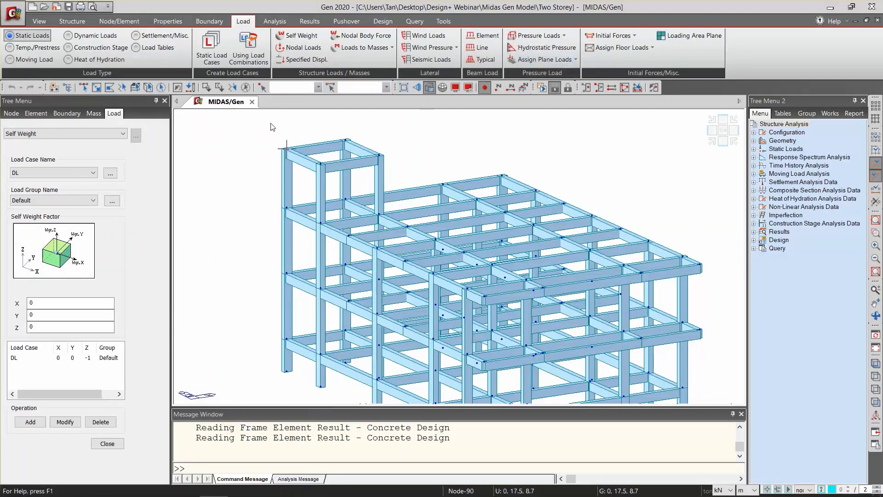
# - Set up a static seismic load for case EX with code UBC(1997), soil profile Sc, zone factor 4 (0.40) and source type A
pyautogui.click(431, 60)
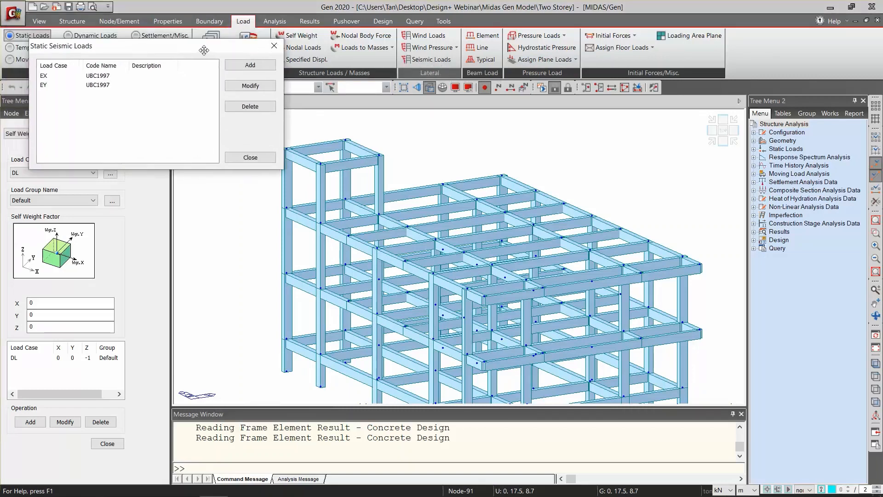
pyautogui.click(269, 66)
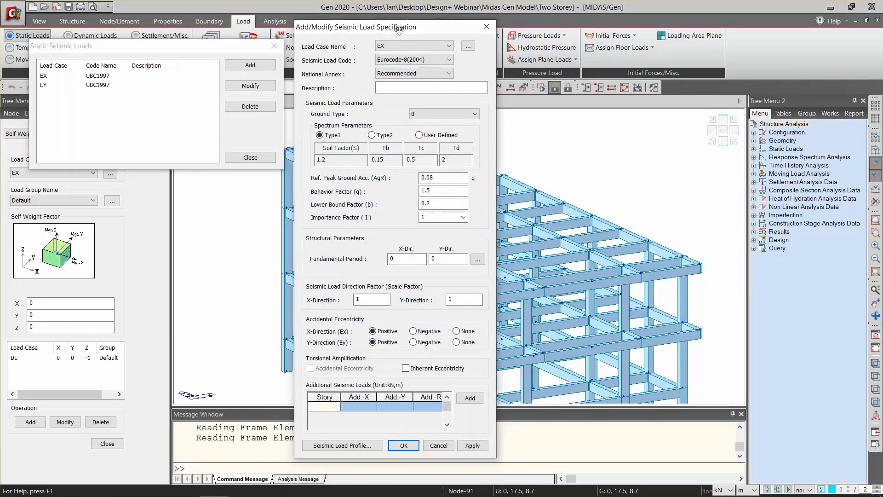
pyautogui.click(415, 59)
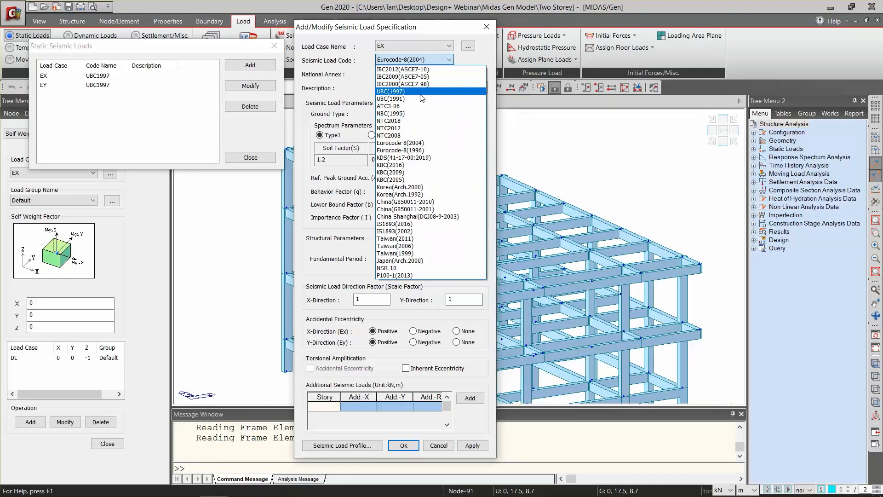
pyautogui.click(421, 92)
pyautogui.click(446, 103)
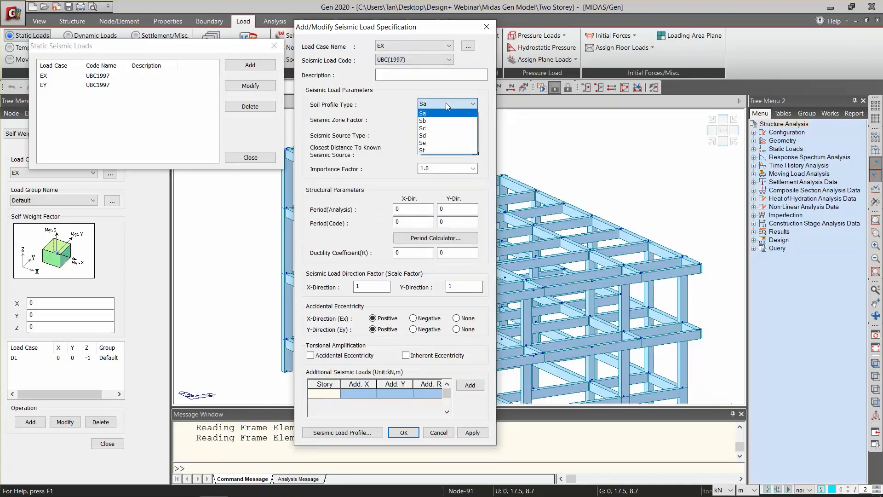
pyautogui.click(427, 128)
pyautogui.click(453, 121)
pyautogui.click(430, 158)
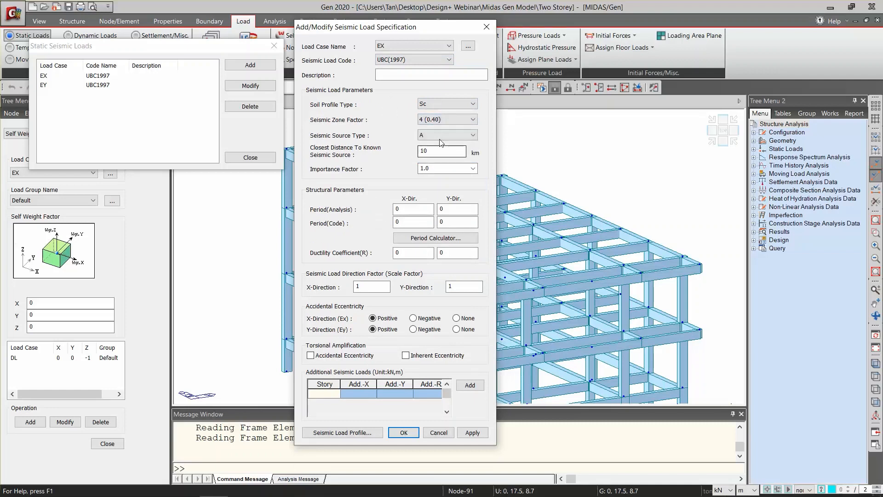
pyautogui.click(460, 134)
pyautogui.click(430, 145)
pyautogui.click(432, 152)
# - Calculate the code periods with T = 0.030Hn^(3/4) in both directions and set the Y-direction scale factor to 0
pyautogui.click(445, 241)
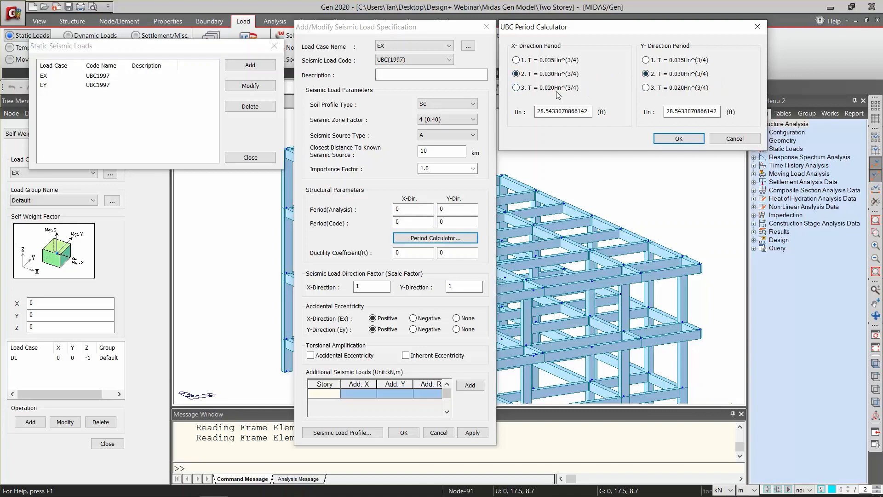
pyautogui.click(667, 137)
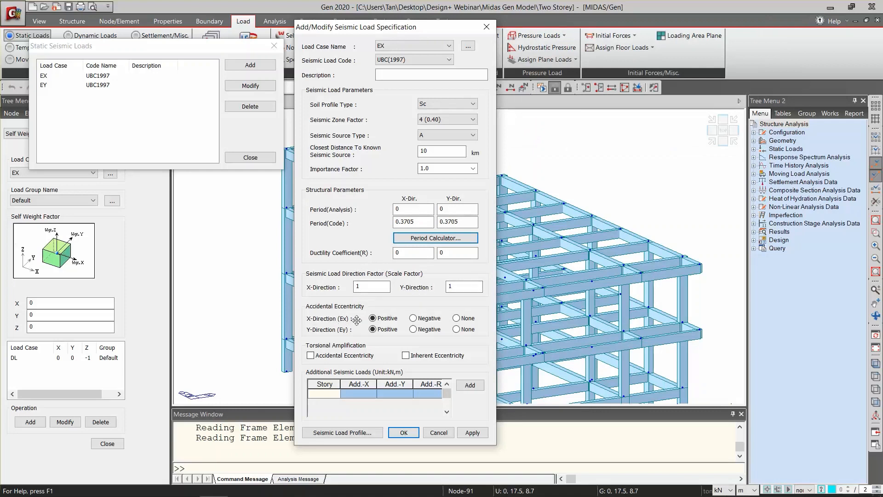
pyautogui.doubleClick(473, 290)
# - Examine the story weights, elevations and seismic forces in the X-direction seismic load profile
pyautogui.click(353, 435)
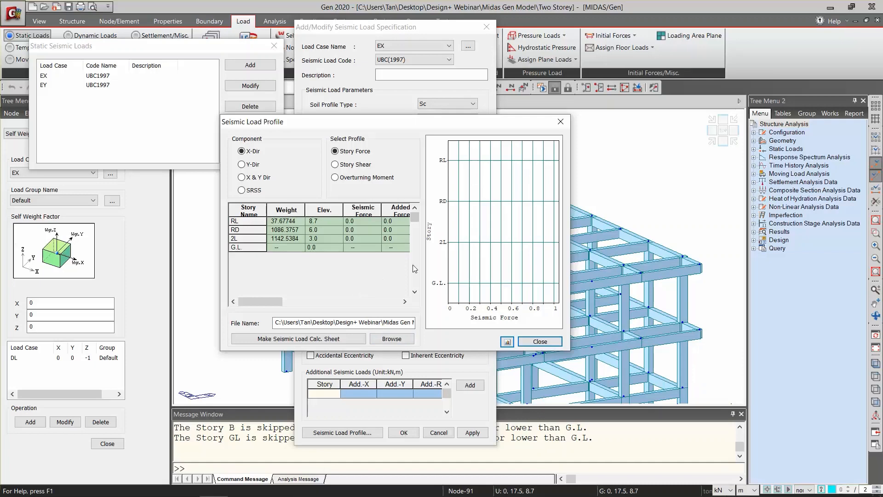
pyautogui.moveTo(274, 300)
pyautogui.mouseDown()
pyautogui.moveTo(358, 300)
pyautogui.moveTo(275, 302)
pyautogui.mouseUp()
pyautogui.moveTo(460, 126); pyautogui.dragTo(263, 276)
pyautogui.moveTo(360, 277); pyautogui.dragTo(358, 256)
# - Set the ductility coefficient (R) to 8.5 in both the X and Y directions
pyautogui.click(360, 253)
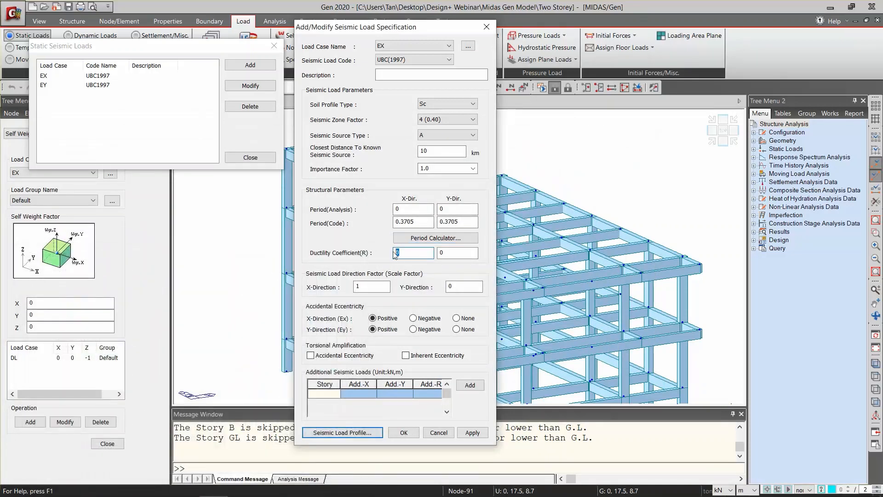
pyautogui.press('Tab')
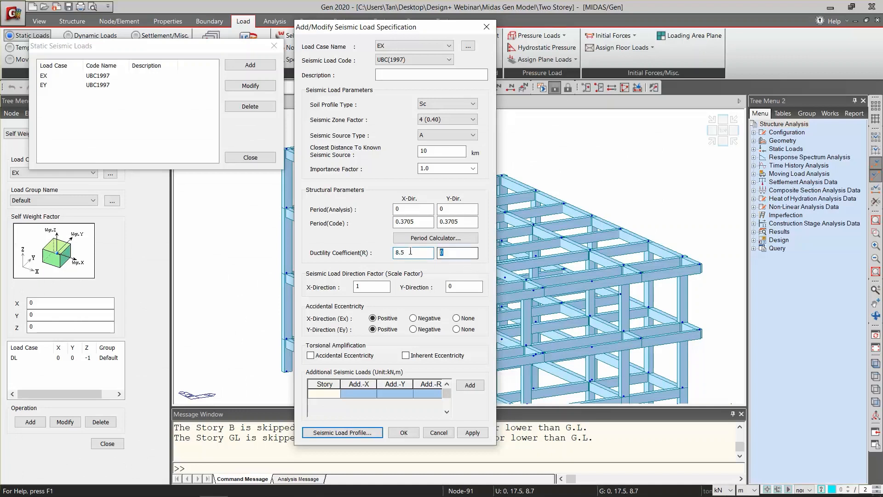
pyautogui.write('8.5')
# - Review the story force, story shear and overturning moment profiles, leaving the seismic load definition without saving it
pyautogui.click(357, 434)
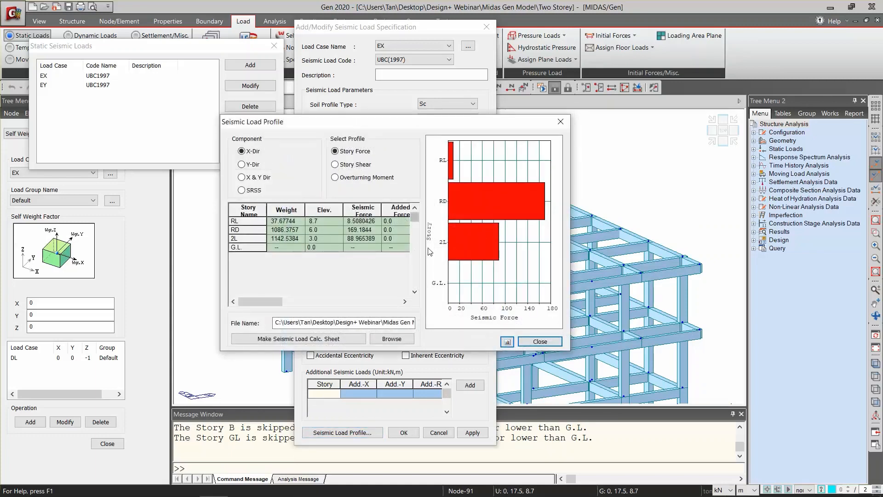
pyautogui.click(361, 164)
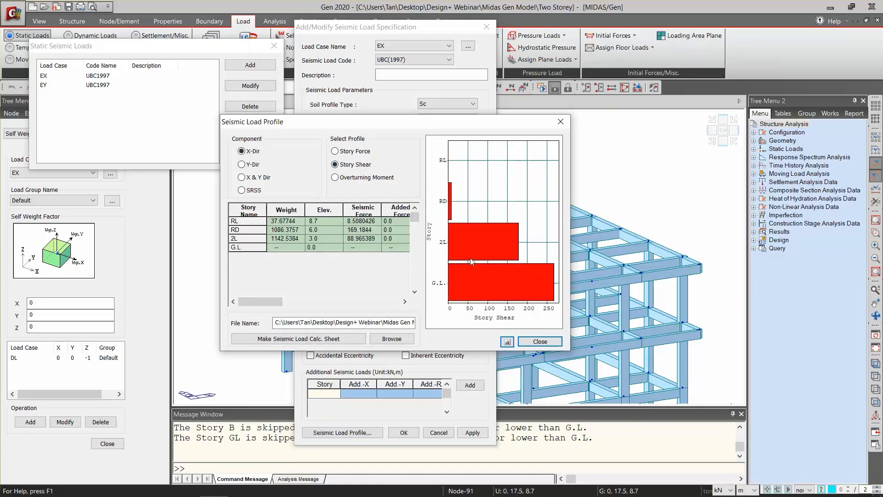
pyautogui.click(375, 177)
pyautogui.click(560, 122)
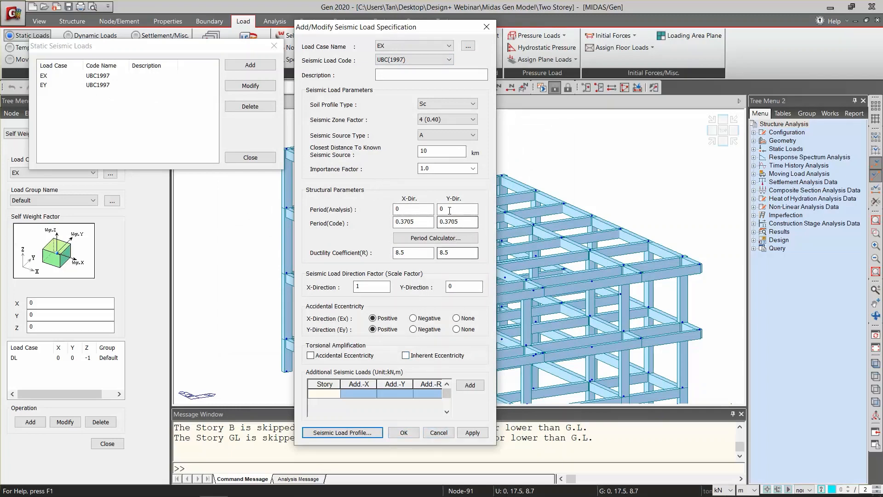
pyautogui.click(486, 27)
pyautogui.click(274, 45)
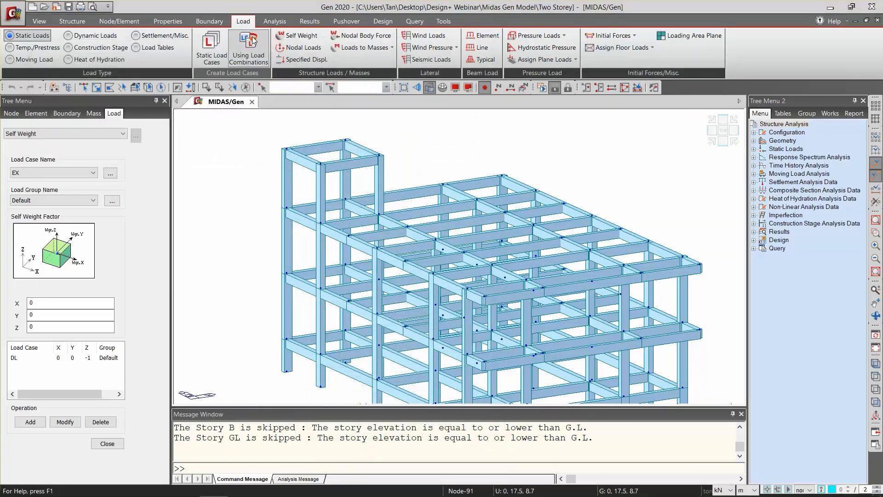
# - Review the Structure Type settings, including the mass control parameters and self-weight conversion into masses
pyautogui.click(73, 21)
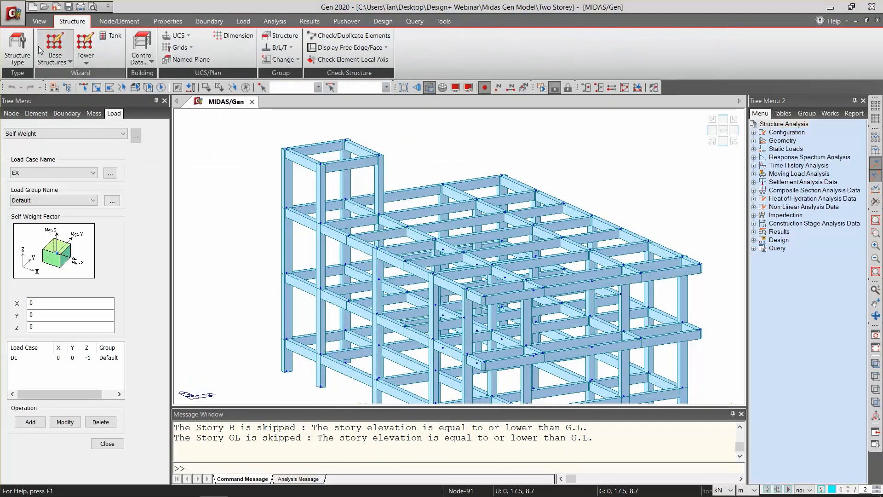
pyautogui.click(21, 53)
pyautogui.moveTo(406, 132); pyautogui.dragTo(336, 105)
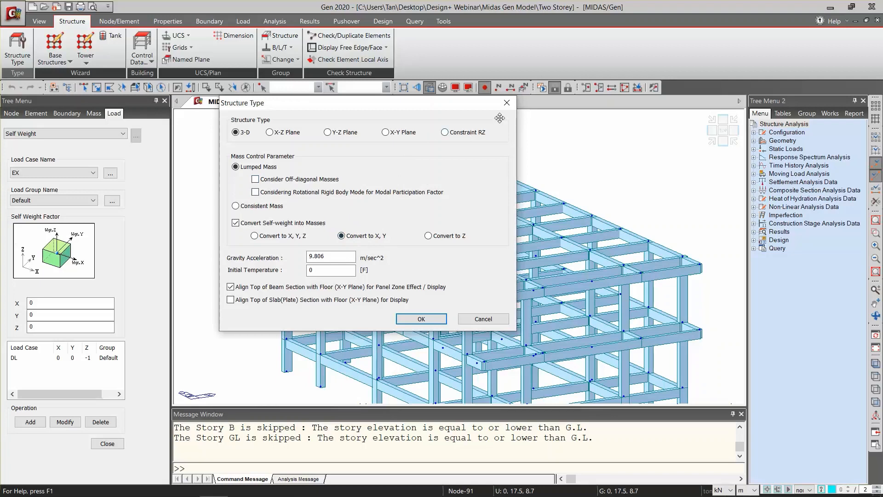
pyautogui.click(506, 104)
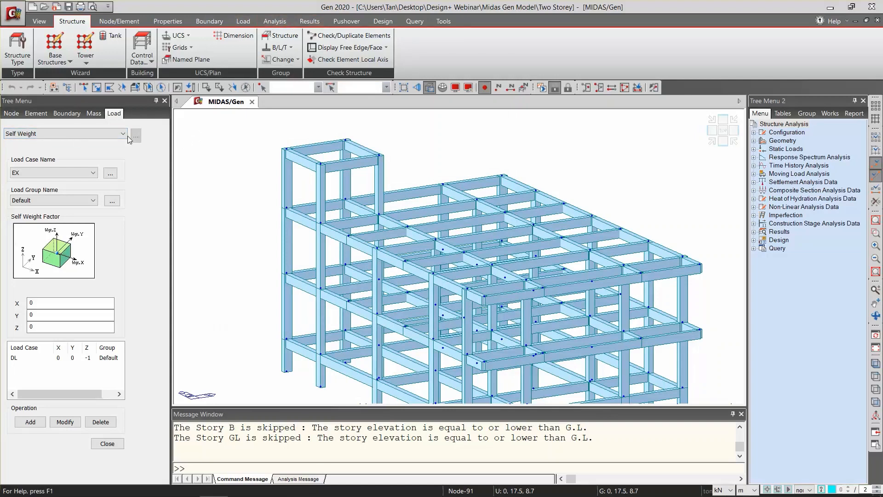
# - Run the structural analysis of the two-storey frame model
pyautogui.moveTo(452, 244); pyautogui.dragTo(496, 228, button='middle')
pyautogui.scroll(-1, 386, 199)
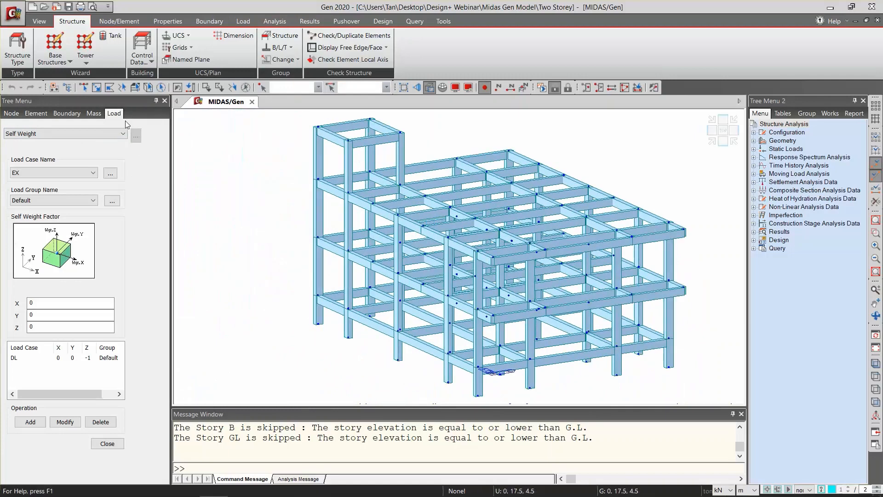
pyautogui.click(284, 21)
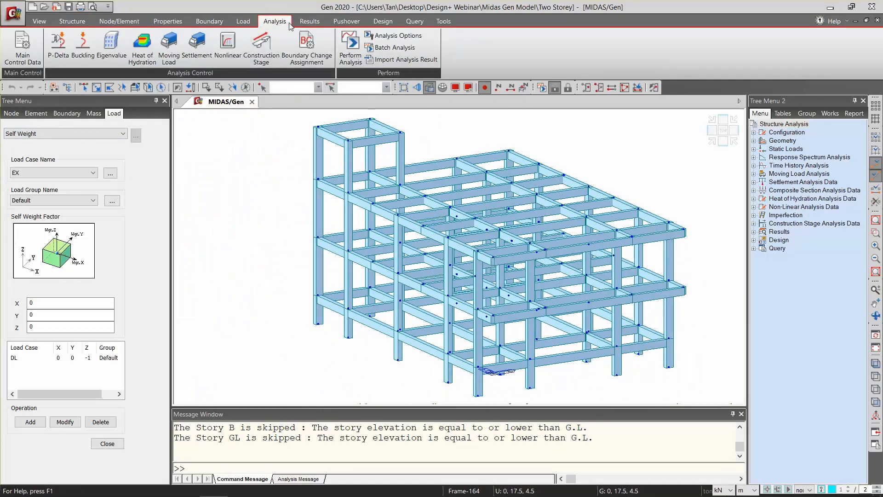
pyautogui.click(349, 57)
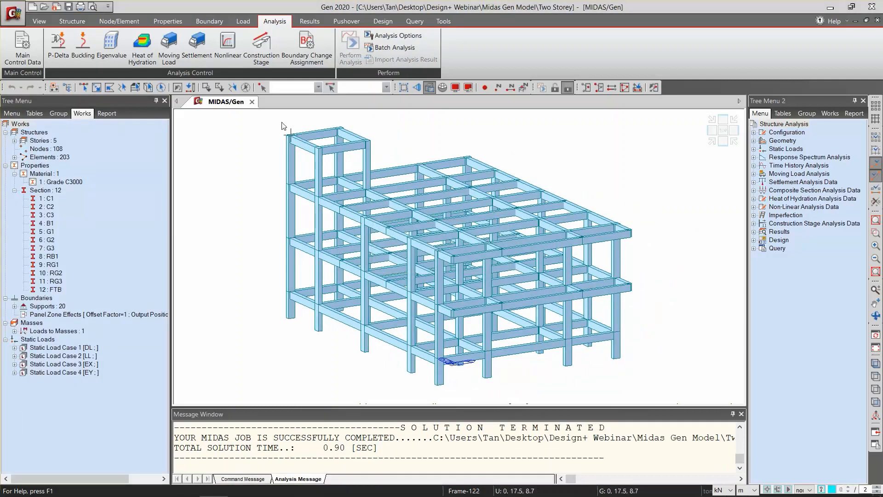
# - Auto-generate the concrete design load combinations to ACI318-14, replacing the existing combinations
pyautogui.click(309, 21)
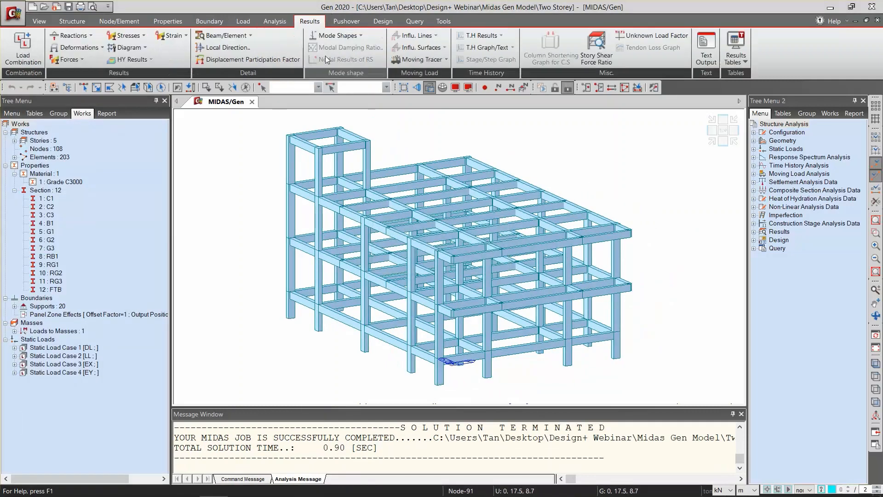
pyautogui.click(21, 69)
pyautogui.moveTo(206, 9); pyautogui.dragTo(270, 53)
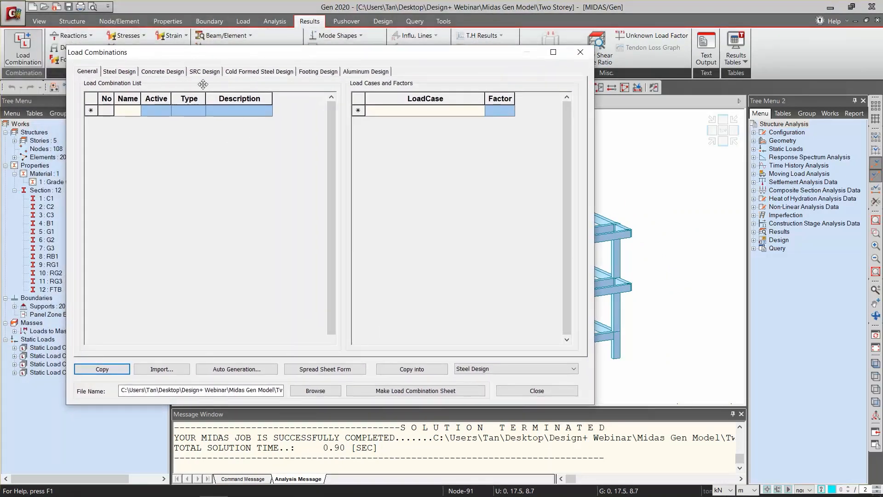
pyautogui.click(162, 72)
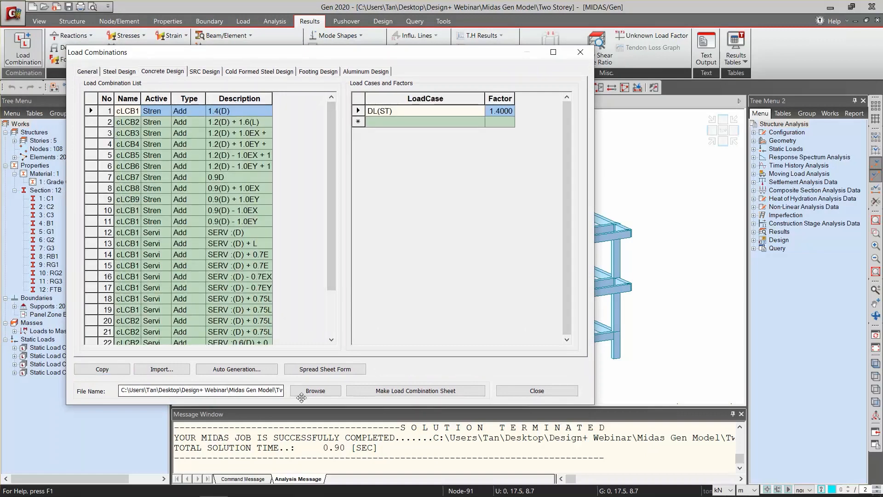
pyautogui.click(233, 370)
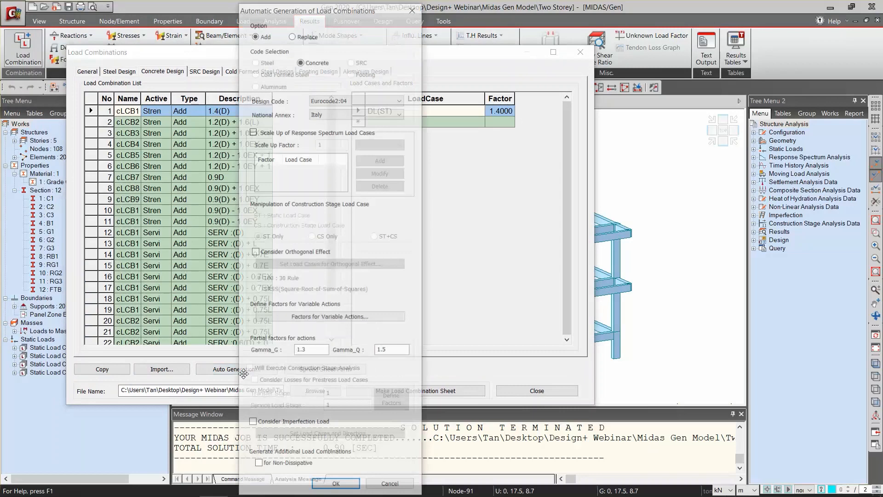
pyautogui.click(253, 131)
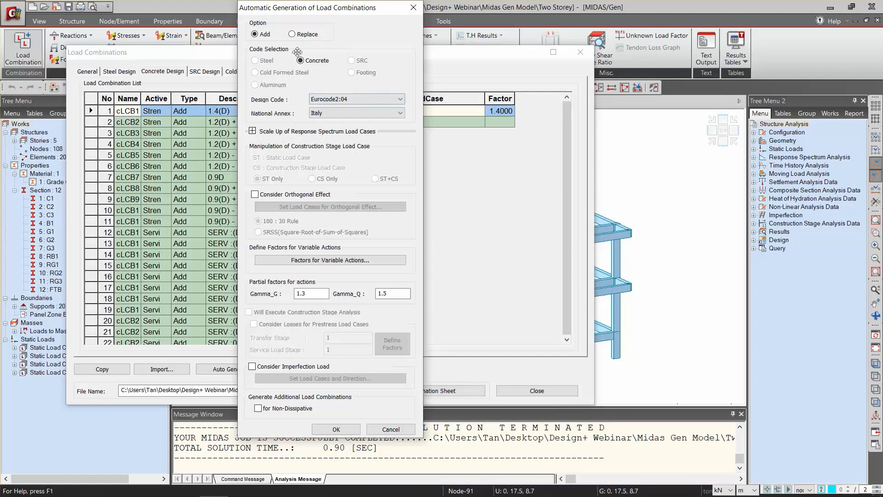
pyautogui.click(304, 35)
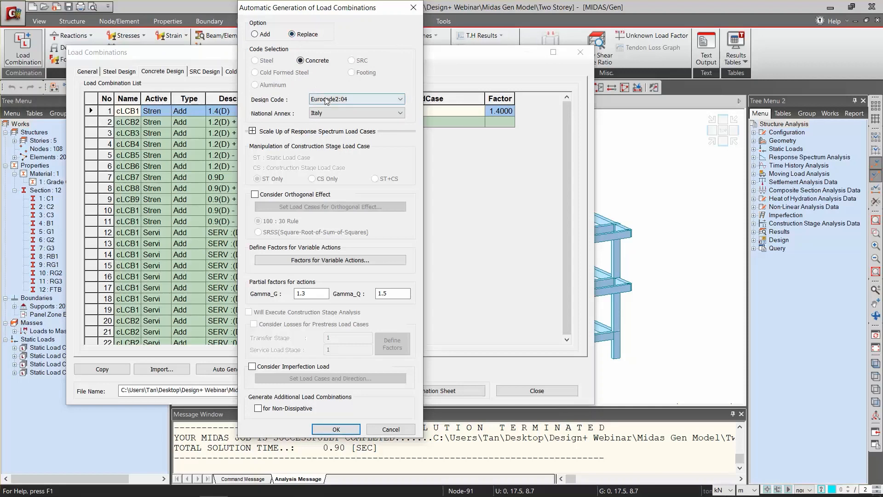
pyautogui.click(342, 99)
pyautogui.click(346, 125)
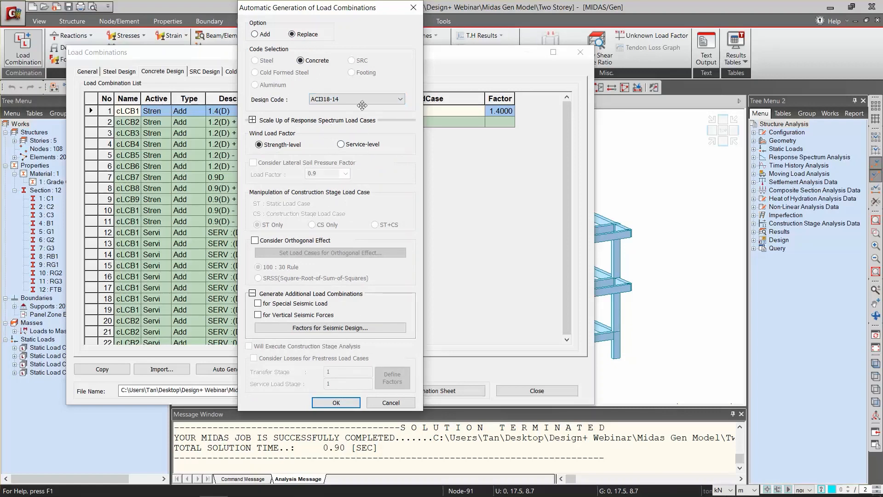
pyautogui.click(337, 402)
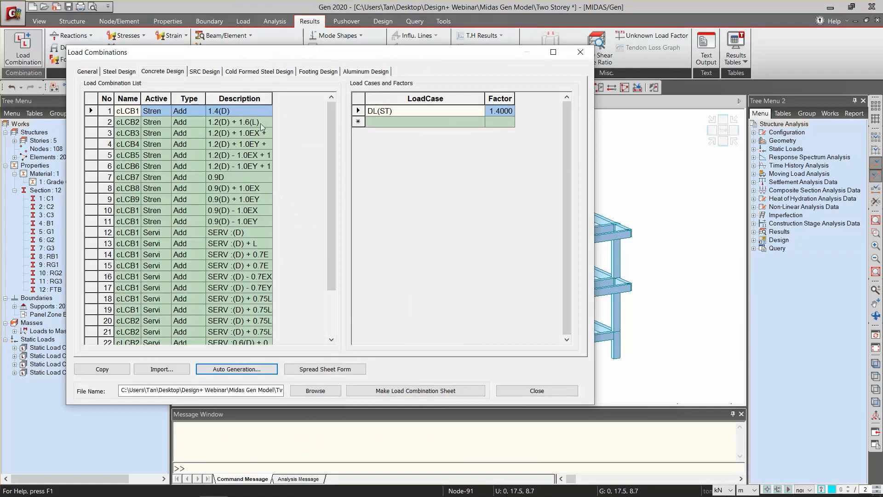
# - Examine the load cases and factors of the generated strength combinations in the concrete design list
pyautogui.click(230, 122)
pyautogui.click(230, 145)
pyautogui.click(228, 114)
pyautogui.moveTo(228, 155); pyautogui.dragTo(227, 161)
pyautogui.click(227, 187)
pyautogui.click(240, 131)
pyautogui.click(229, 164)
pyautogui.click(231, 134)
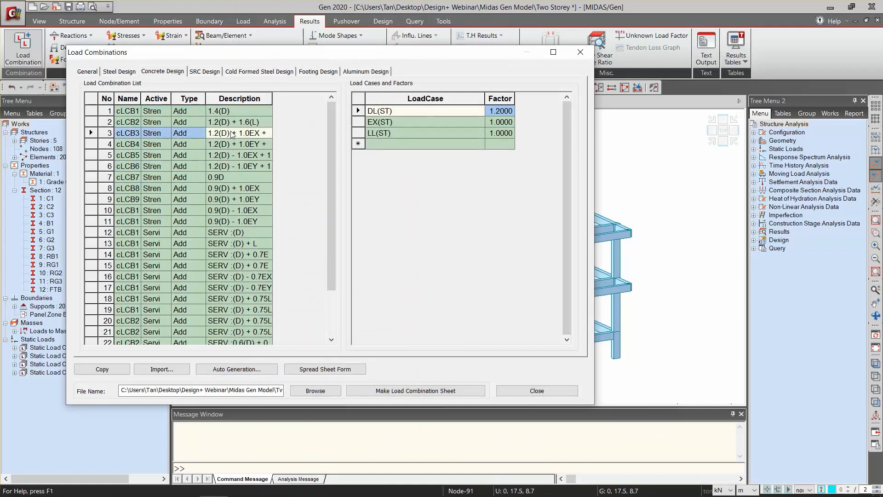
pyautogui.moveTo(330, 168); pyautogui.dragTo(296, 113)
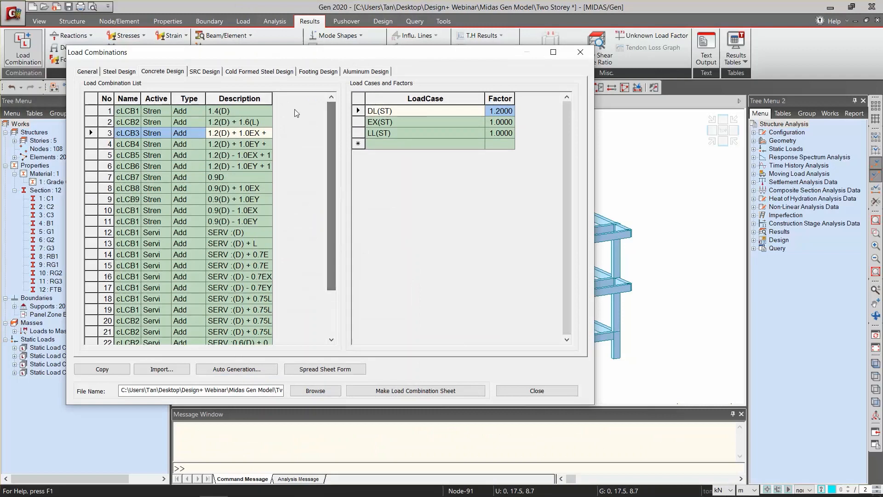
pyautogui.click(233, 122)
pyautogui.moveTo(234, 111); pyautogui.dragTo(233, 155)
pyautogui.click(234, 155)
pyautogui.click(233, 123)
pyautogui.click(231, 156)
pyautogui.click(227, 188)
pyautogui.click(224, 199)
pyautogui.click(233, 144)
pyautogui.click(232, 132)
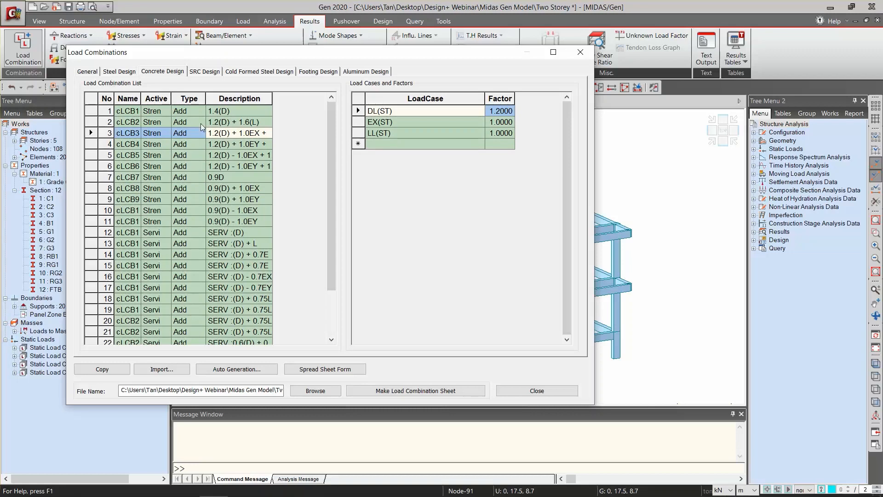
# - Review the concrete combinations in spreadsheet form, checking the active type options and the load factors of cLCB1 and cLCB2
pyautogui.click(317, 369)
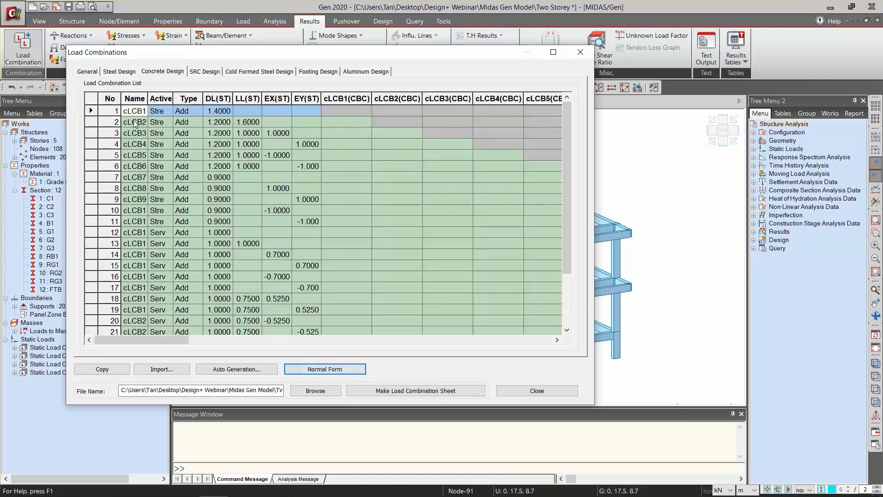
pyautogui.click(162, 112)
pyautogui.click(168, 112)
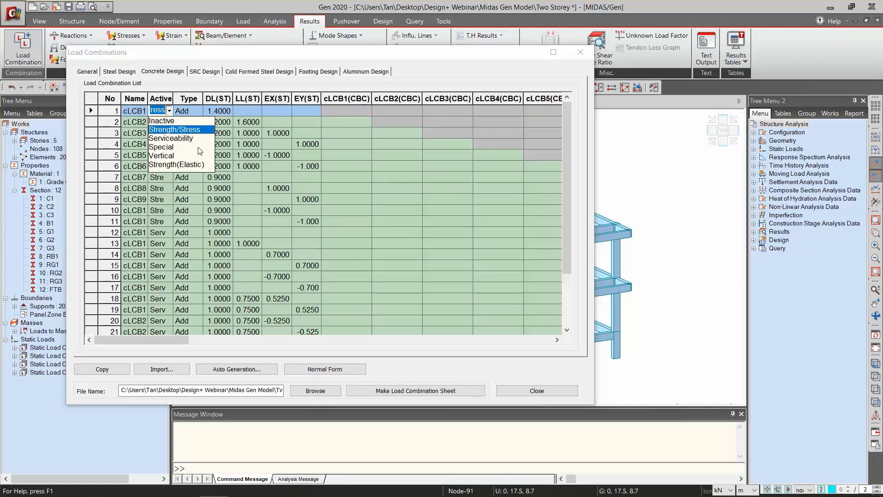
pyautogui.click(128, 113)
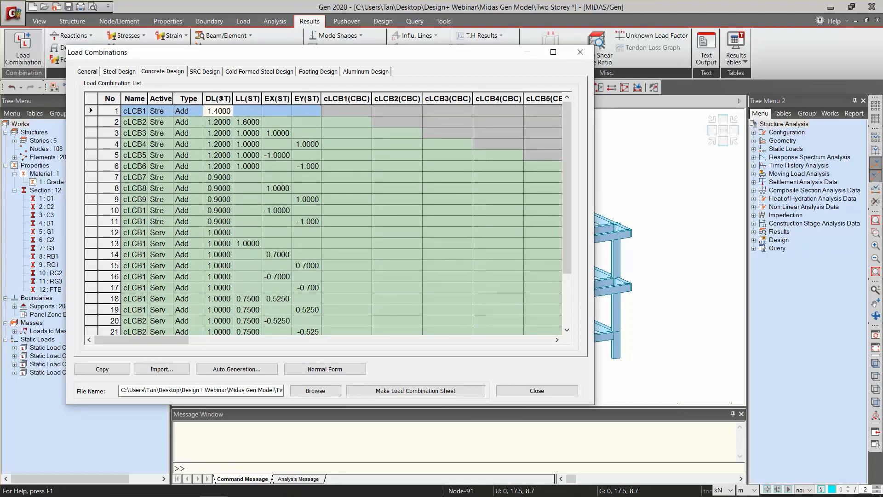
pyautogui.moveTo(250, 111); pyautogui.dragTo(313, 112)
pyautogui.moveTo(127, 114); pyautogui.dragTo(161, 116)
pyautogui.click(135, 122)
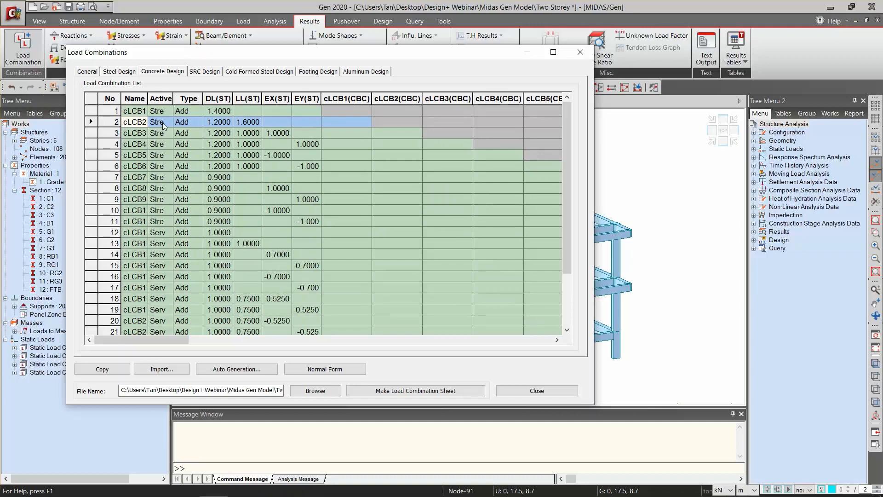
pyautogui.click(223, 125)
pyautogui.click(255, 124)
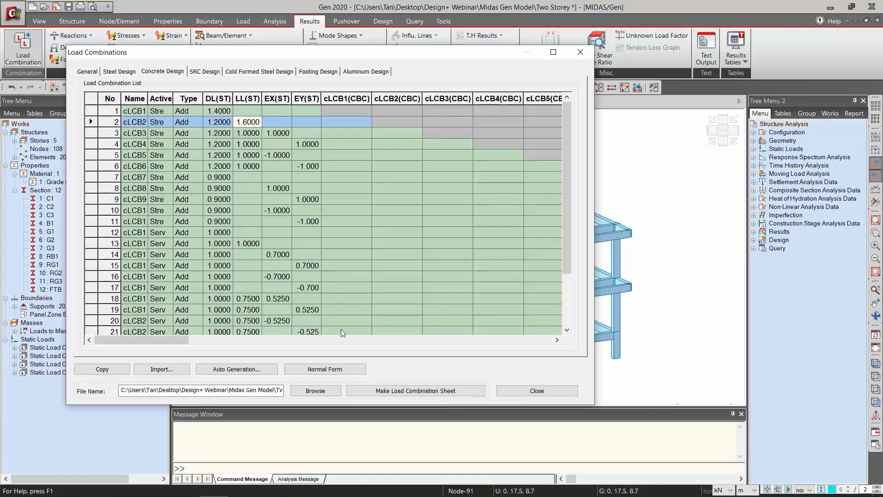
# - Return the combination list to normal form and close the load combinations
pyautogui.click(332, 369)
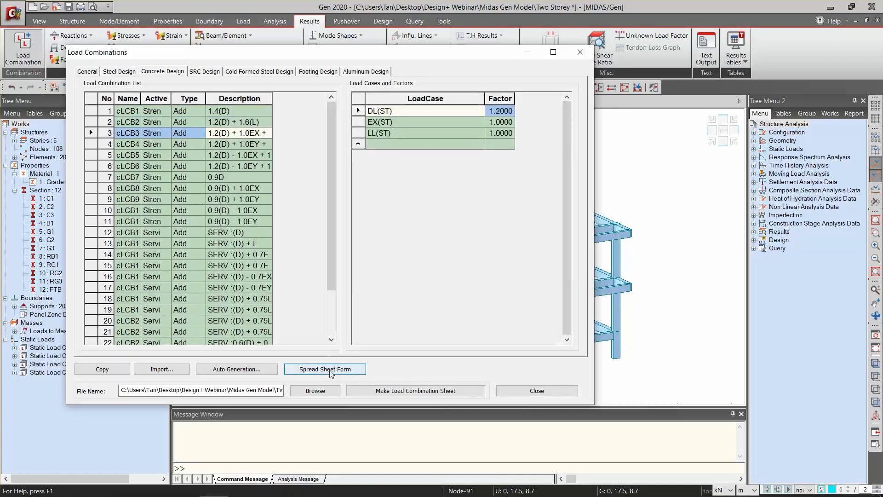
pyautogui.click(332, 371)
pyautogui.click(332, 370)
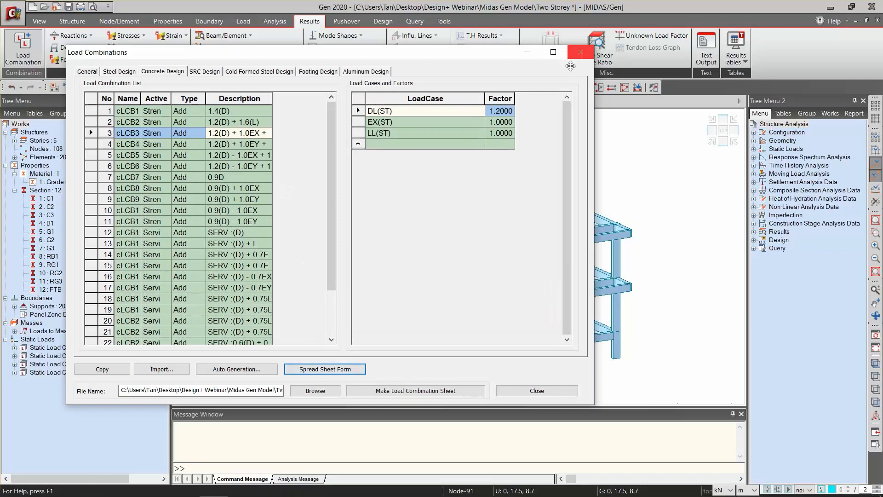
pyautogui.click(580, 54)
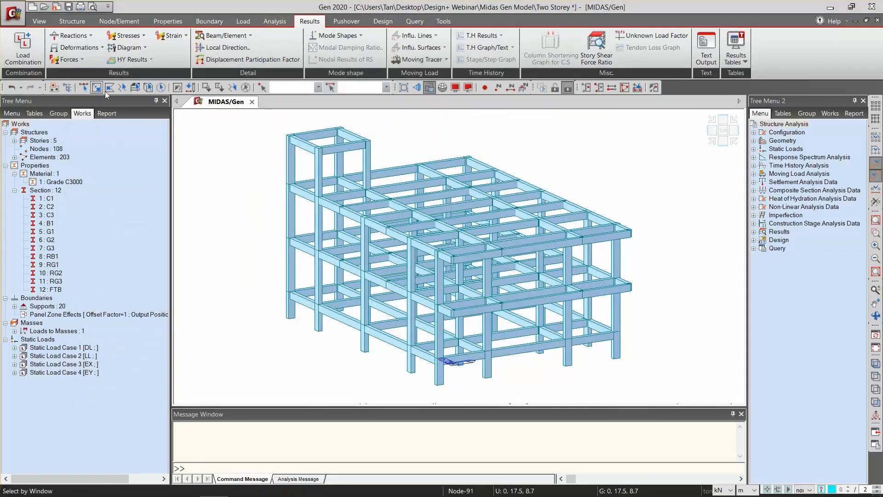
# - Accept the ACI318M-14 concrete design code with beam deflection checks, seismic provisions, special moment frames and beam-column joint design
pyautogui.click(390, 24)
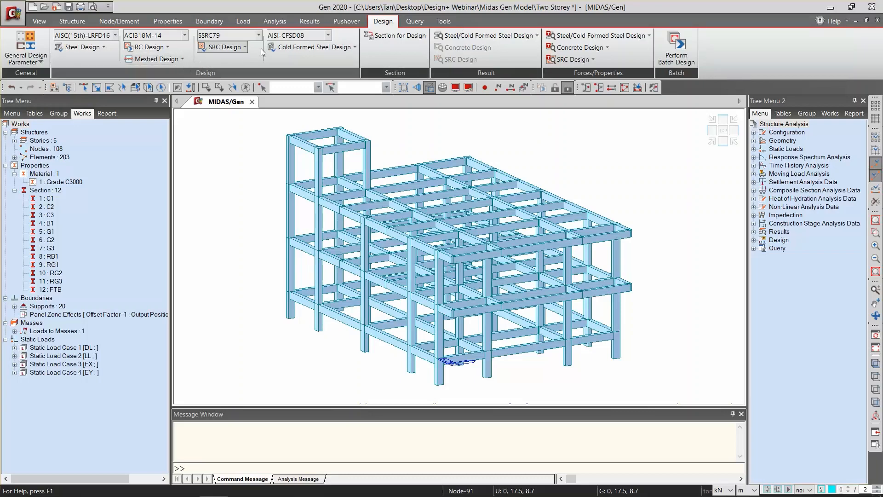
pyautogui.click(162, 52)
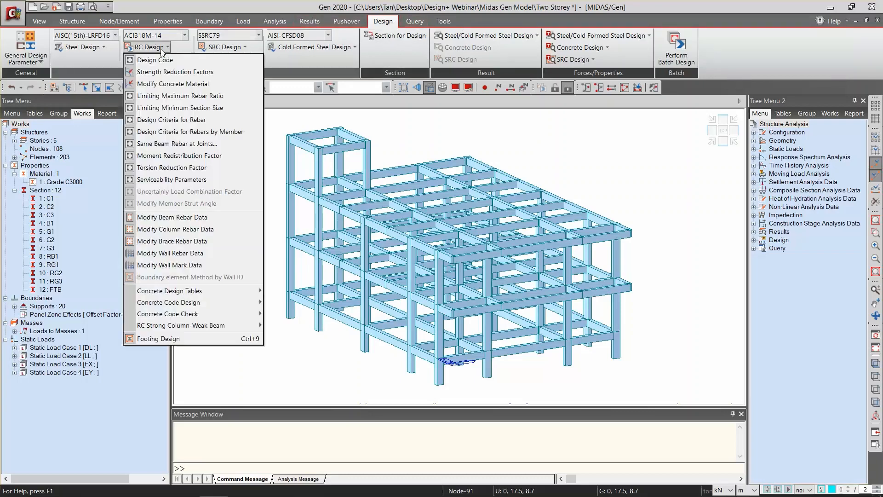
pyautogui.click(221, 59)
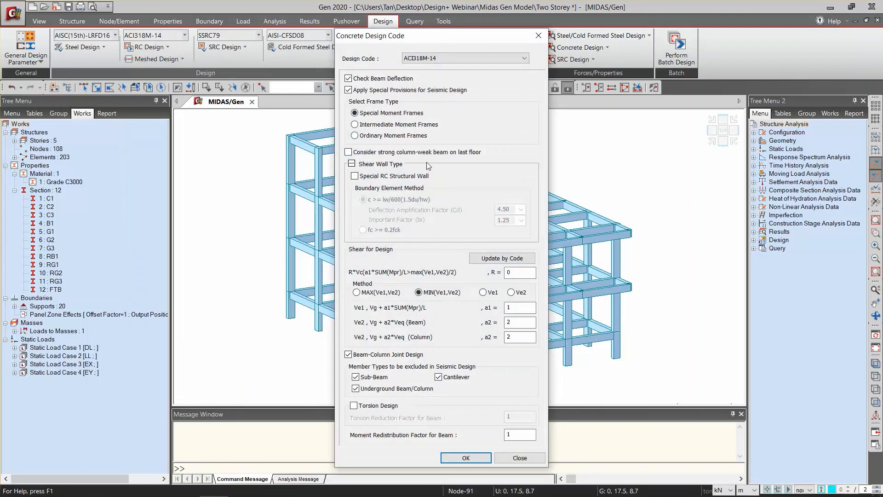
pyautogui.click(466, 457)
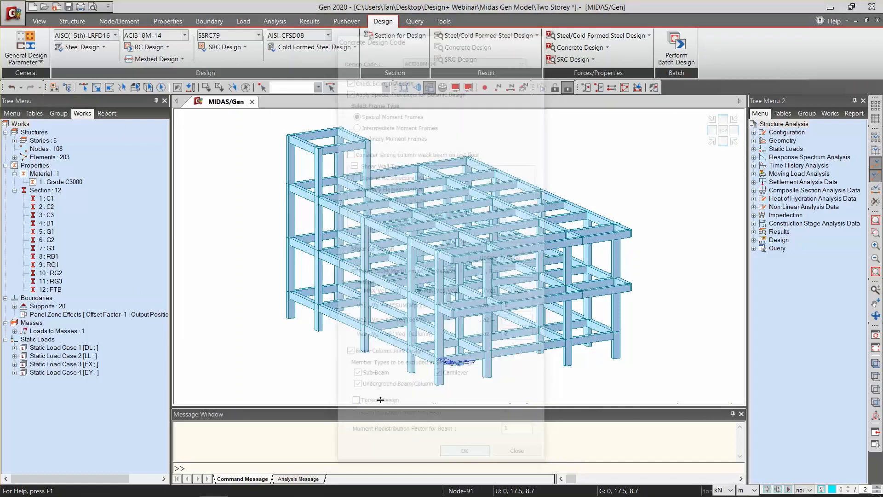
# - Apply ASTM(RC) Grade C3000 concrete with Grade 40 main and sub-rebar to material 1 for concrete design
pyautogui.click(147, 47)
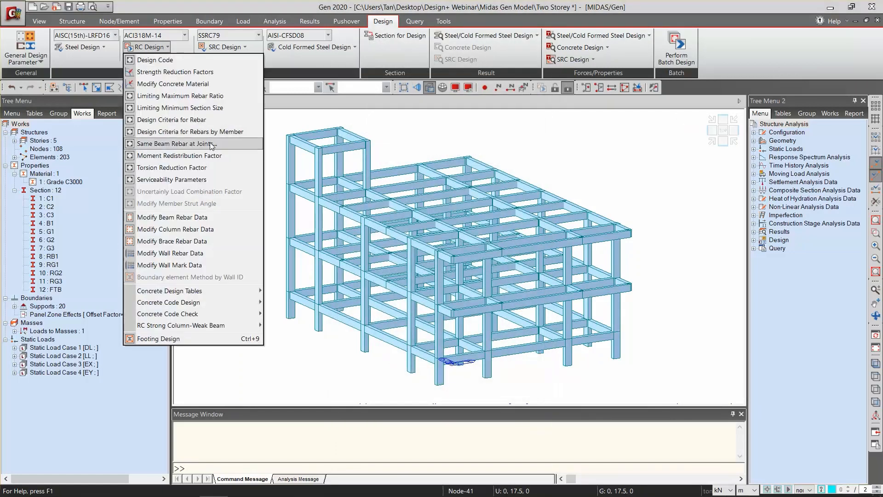
pyautogui.click(201, 84)
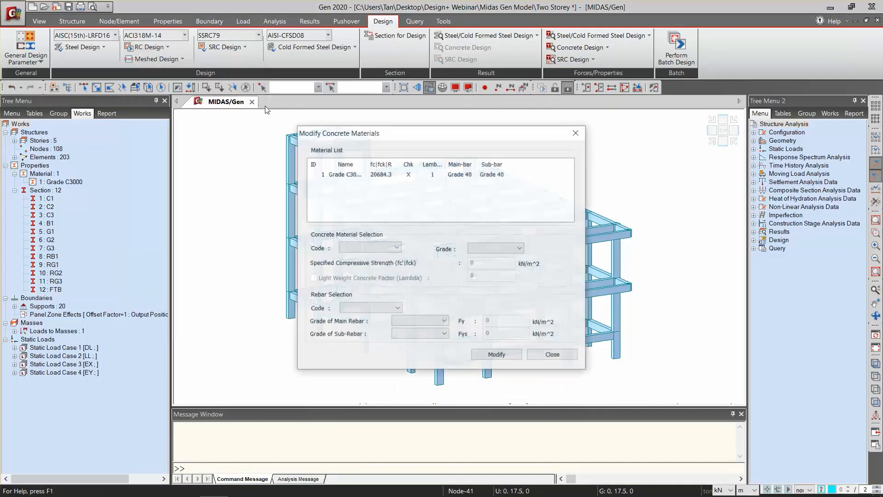
pyautogui.click(393, 180)
pyautogui.moveTo(419, 134); pyautogui.dragTo(414, 102)
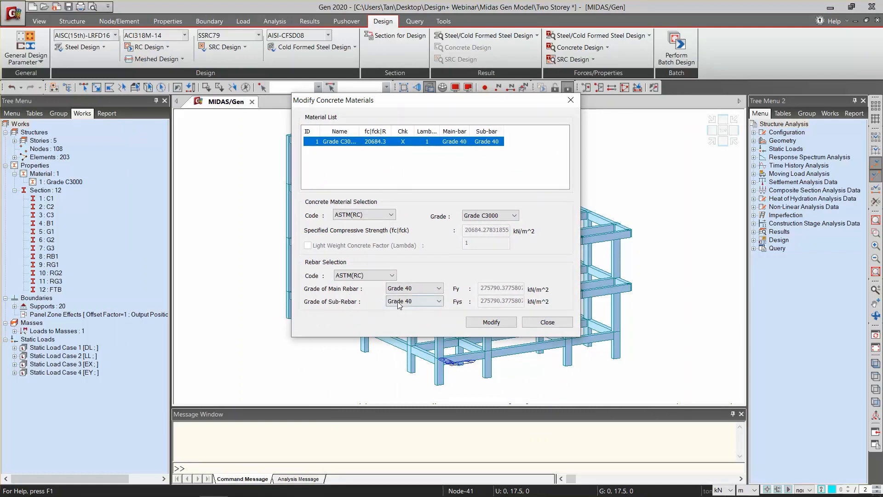
pyautogui.click(489, 321)
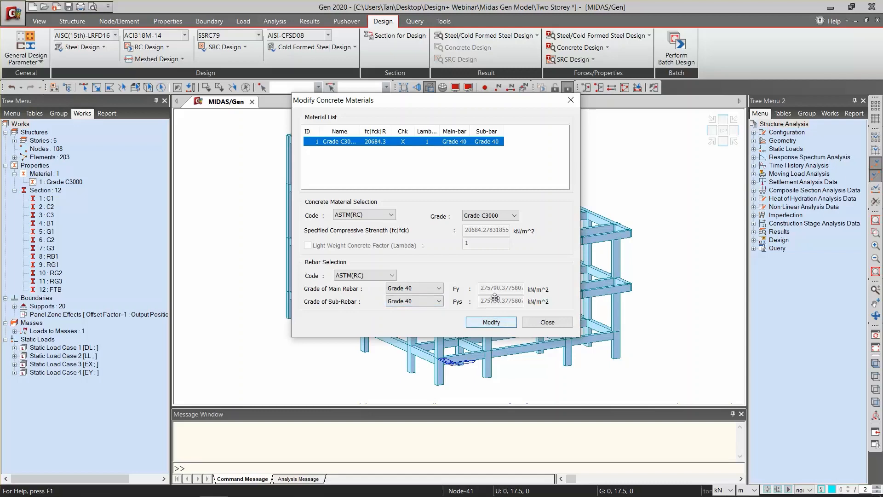
pyautogui.click(570, 100)
# - Review the rebar design criteria for beams and columns, including bar sizes and the dT, dB and do cover distances
pyautogui.click(146, 47)
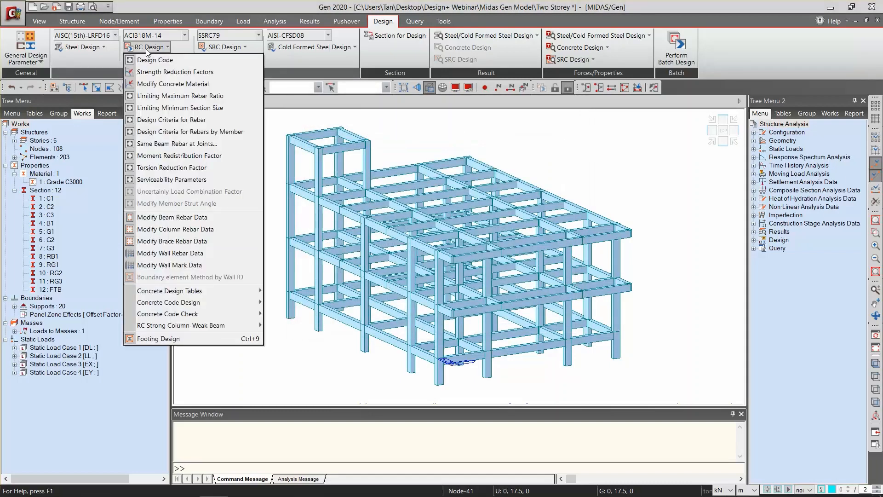
pyautogui.click(178, 121)
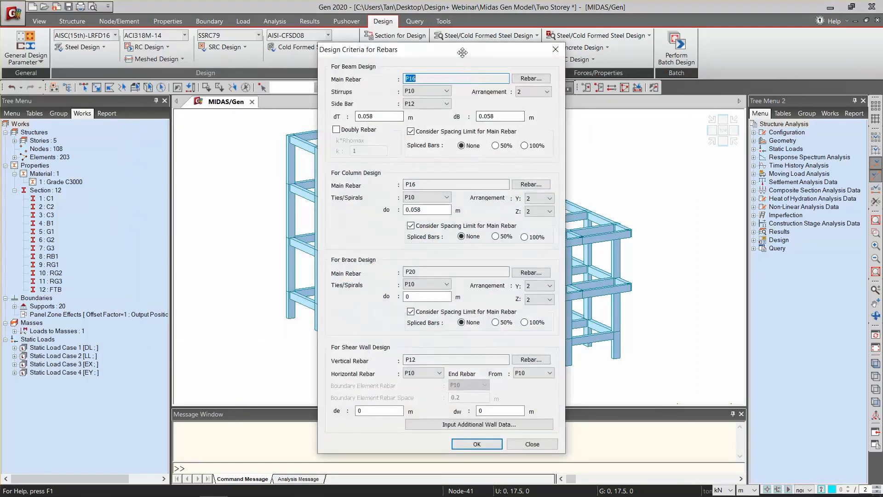
pyautogui.moveTo(462, 52); pyautogui.dragTo(437, 35)
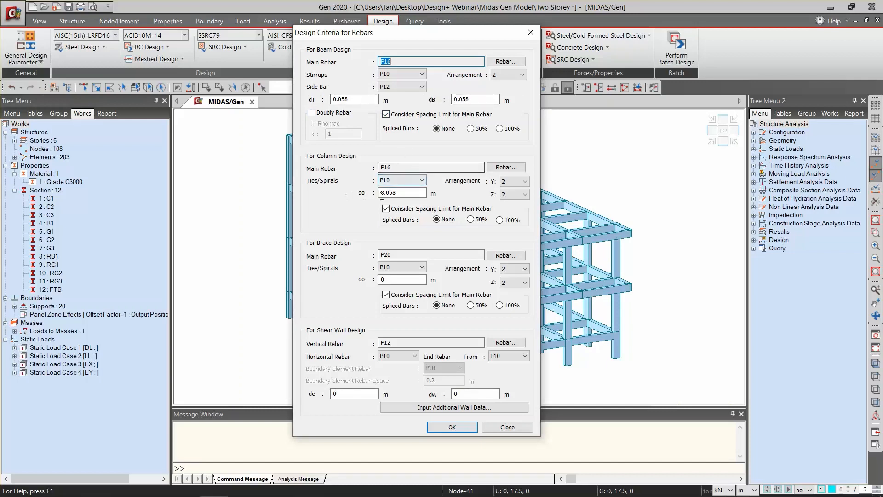
pyautogui.click(398, 193)
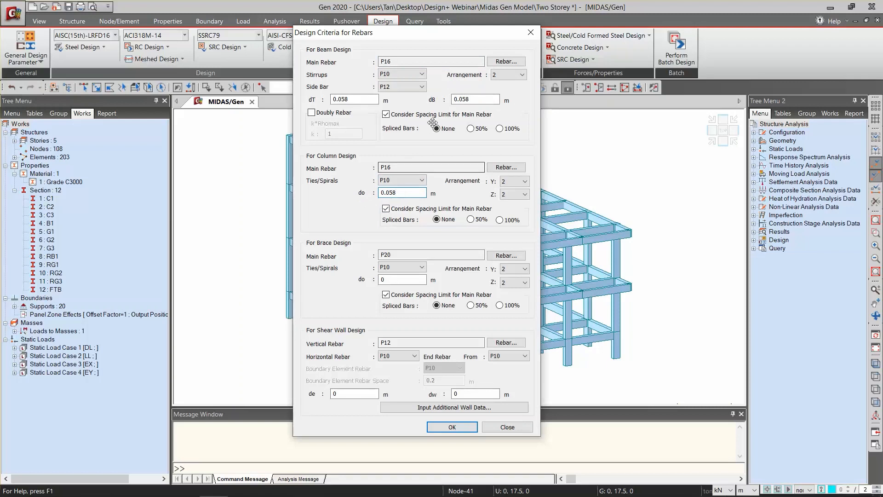
pyautogui.click(349, 99)
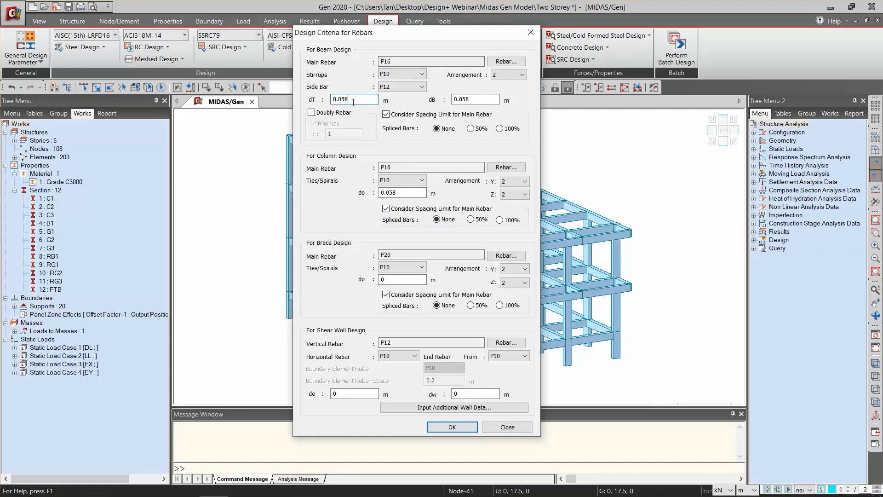
pyautogui.click(474, 100)
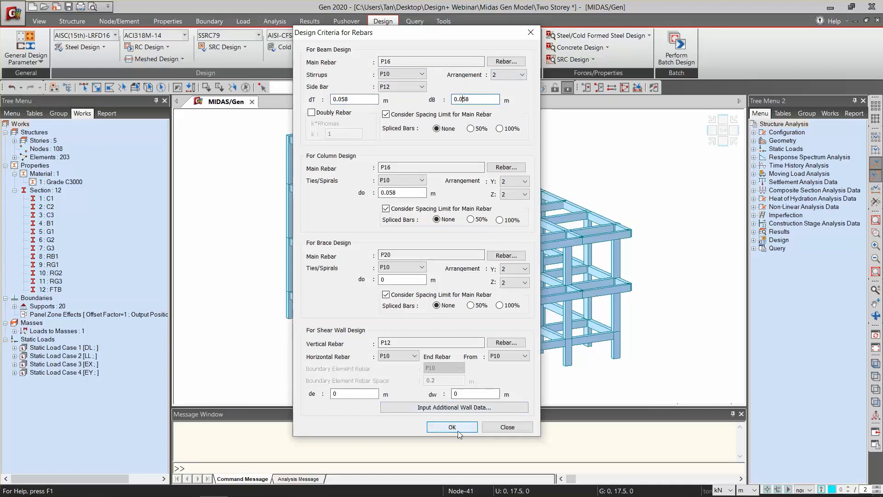
pyautogui.click(530, 32)
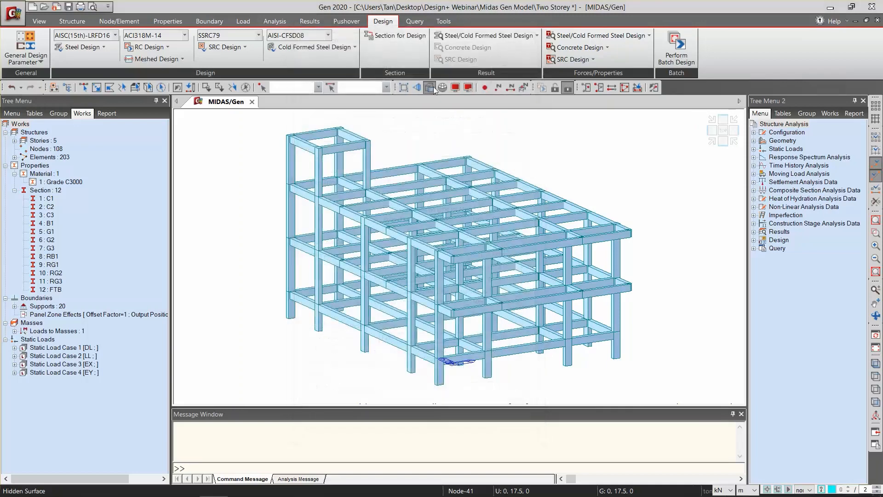
# - Run a batch design with concrete beam design and concrete column design enabled
pyautogui.click(149, 47)
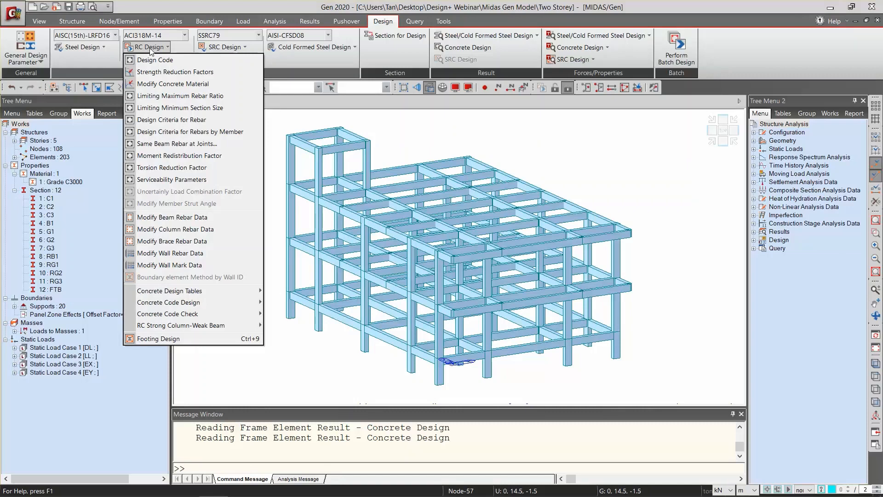
pyautogui.moveTo(208, 303)
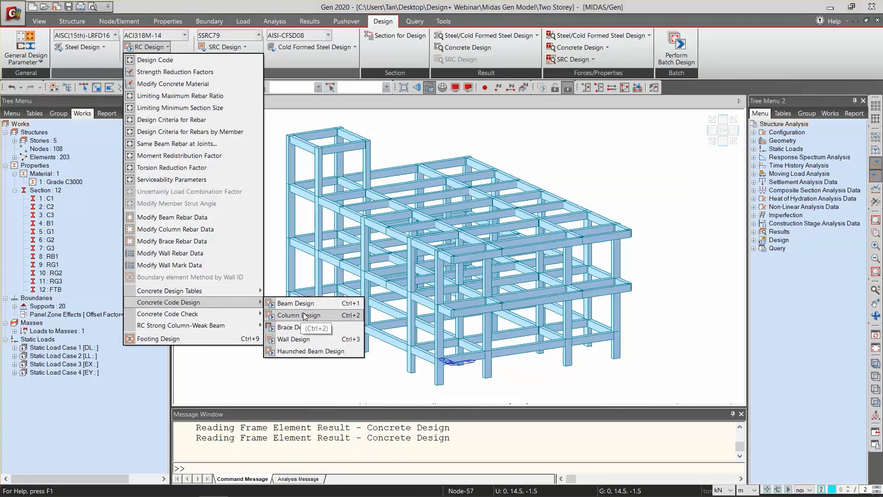
pyautogui.click(684, 58)
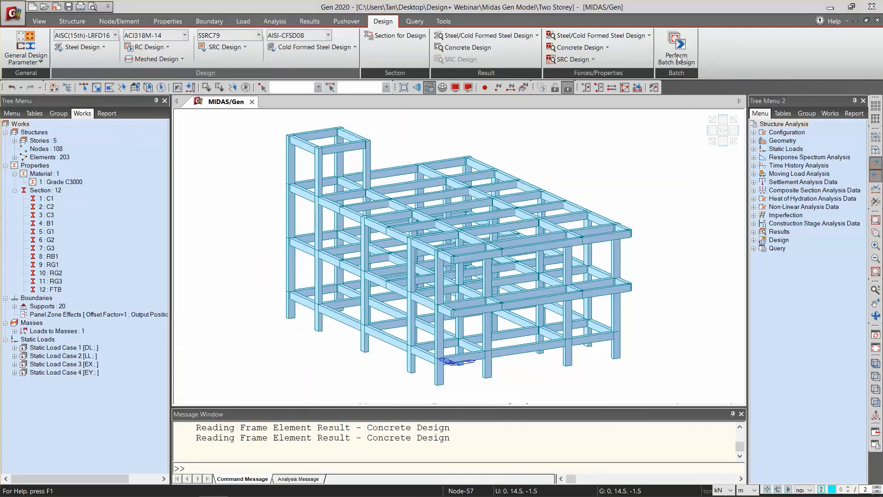
pyautogui.moveTo(409, 147); pyautogui.dragTo(377, 128)
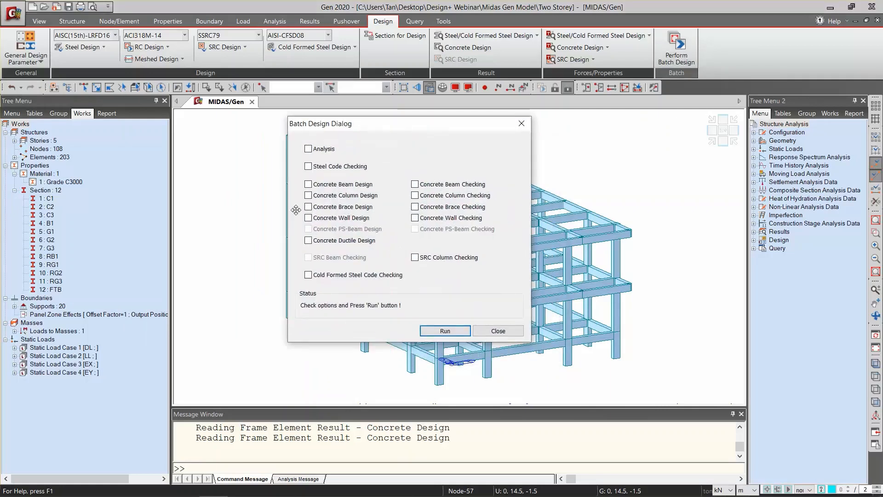
pyautogui.click(333, 187)
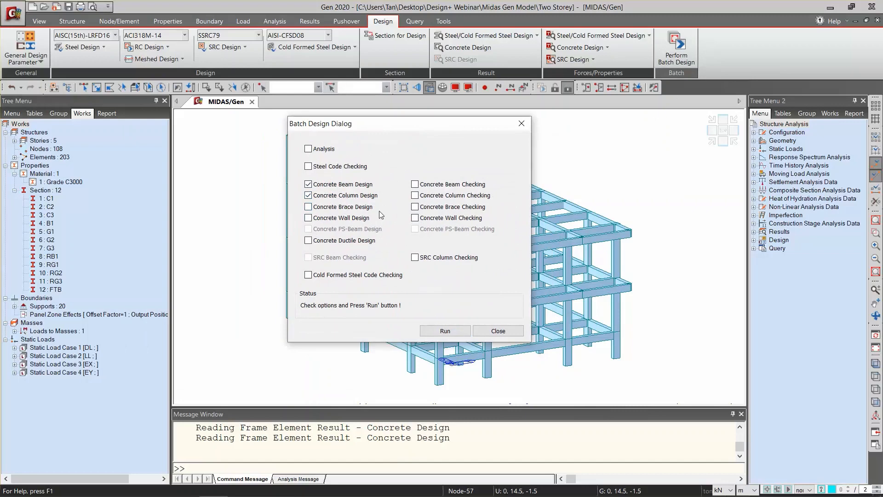
pyautogui.click(445, 331)
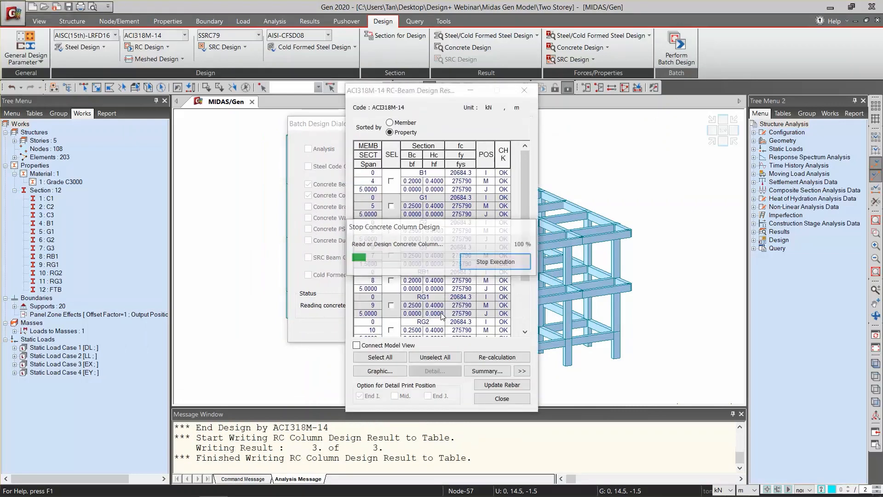
# - Arrange the RC beam and RC column design results side by side for comparison
pyautogui.moveTo(498, 95); pyautogui.dragTo(216, 94)
pyautogui.moveTo(504, 103); pyautogui.dragTo(267, 83)
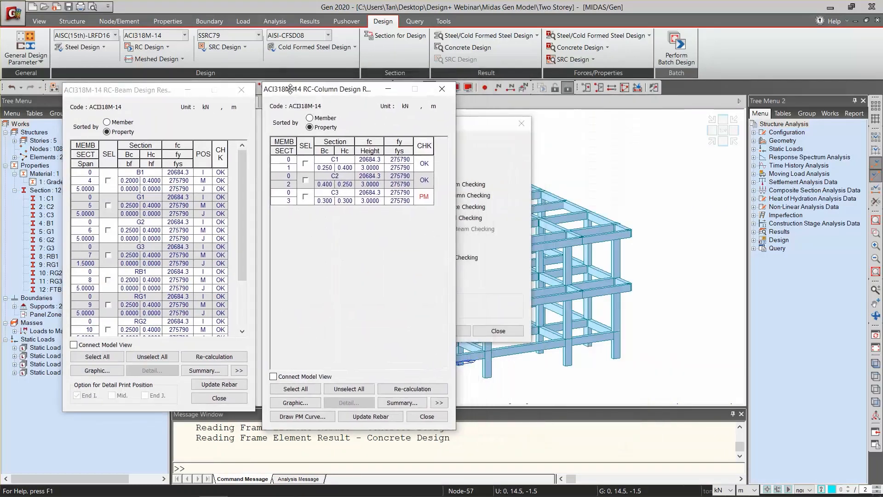
pyautogui.moveTo(115, 90); pyautogui.dragTo(86, 75)
pyautogui.moveTo(301, 88); pyautogui.dragTo(270, 77)
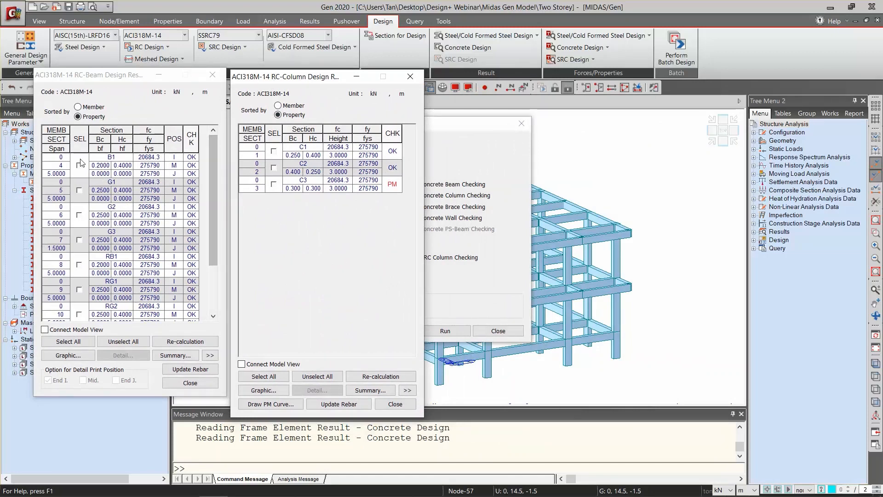
# - Review the graphic design report of beam section B1, covering its section diagram, bending moment capacity and shear capacity
pyautogui.click(74, 175)
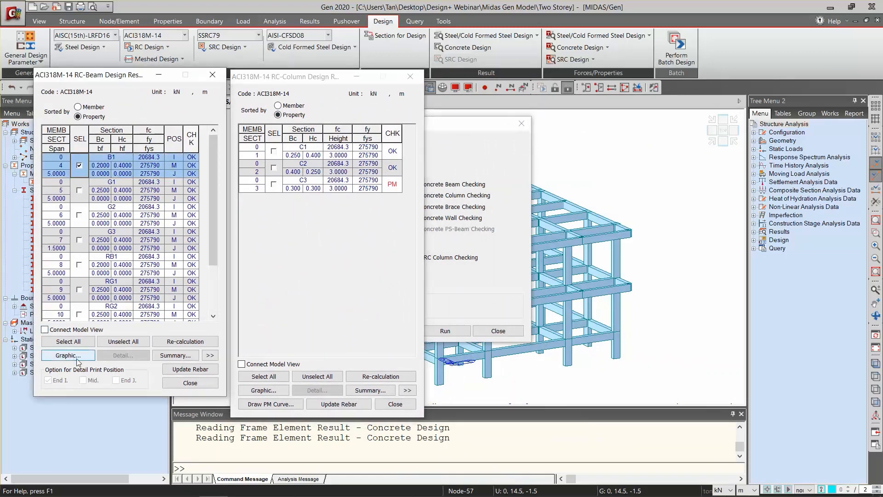
pyautogui.click(68, 354)
pyautogui.moveTo(313, 268); pyautogui.dragTo(356, 453)
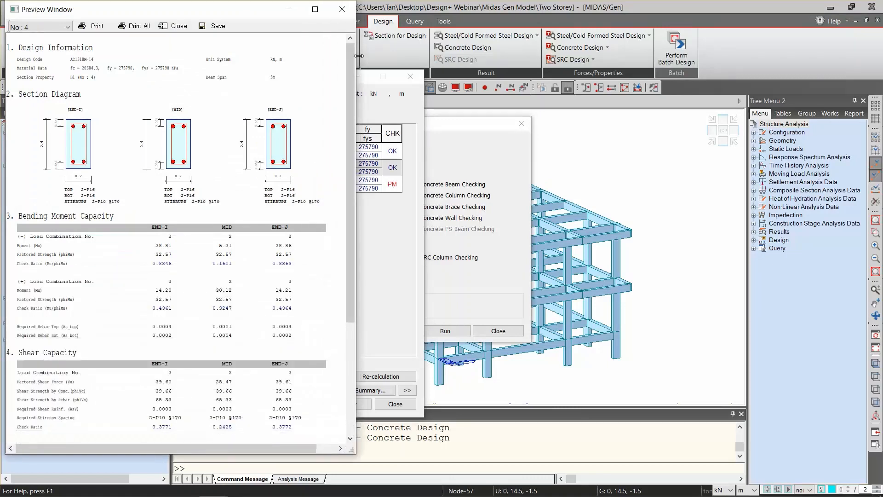
pyautogui.click(341, 9)
# - Review the graphic design report of column section C1, covering its P-M interaction diagram, axial, flexure and shear design
pyautogui.click(273, 150)
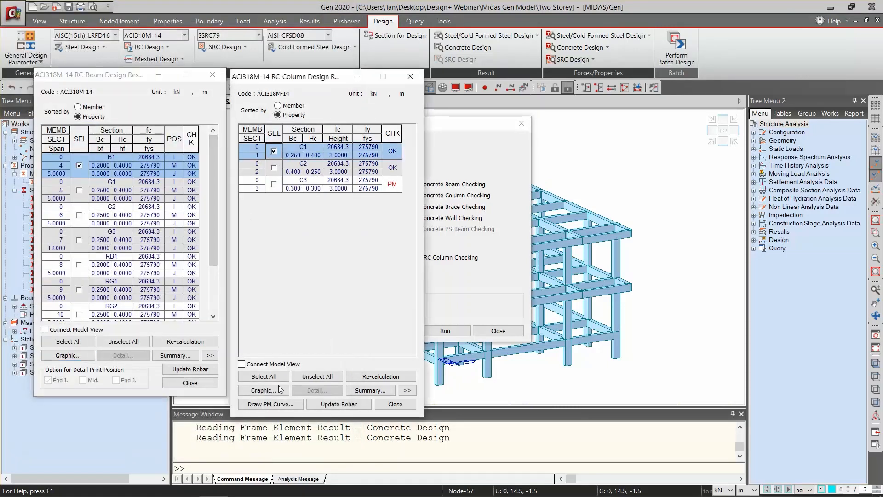
pyautogui.click(264, 390)
pyautogui.moveTo(313, 268); pyautogui.dragTo(364, 446)
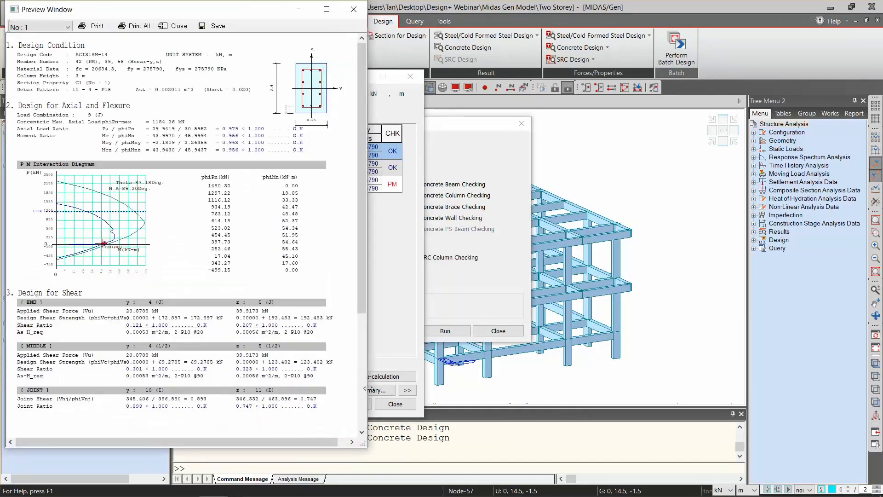
pyautogui.click(356, 15)
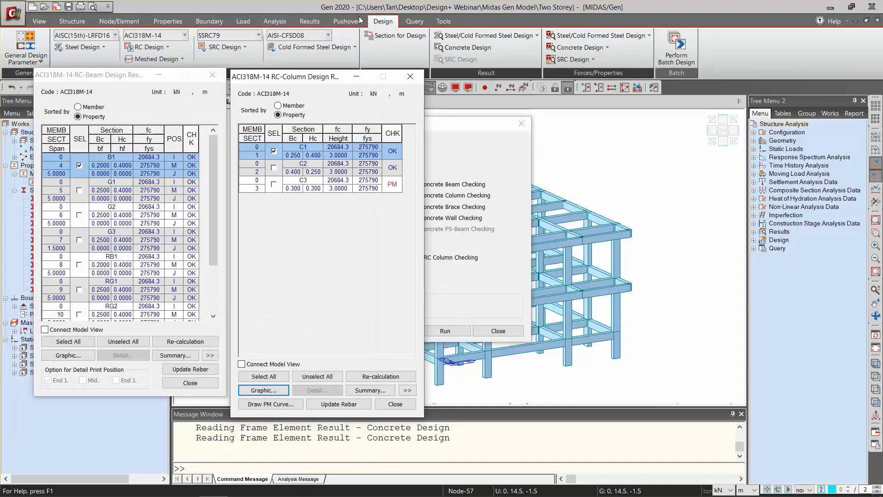
# - Close the RC column and RC beam design results and the batch design dialog
pyautogui.click(408, 76)
pyautogui.click(217, 76)
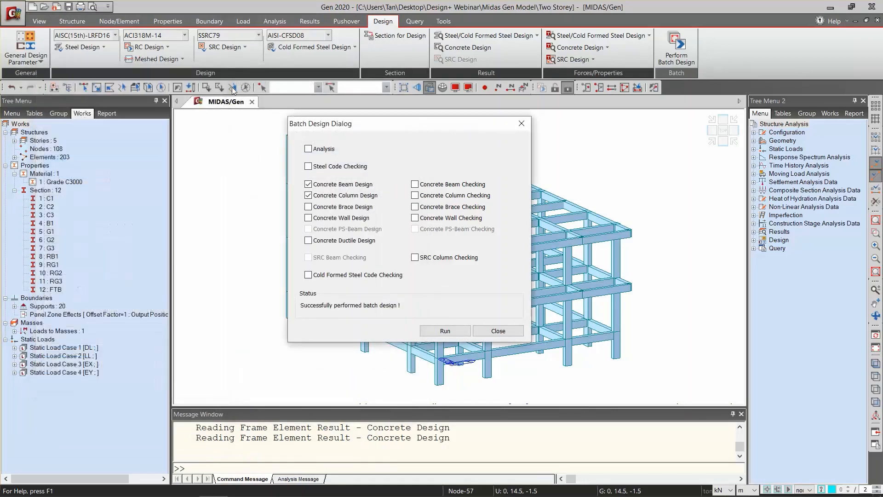
pyautogui.click(520, 126)
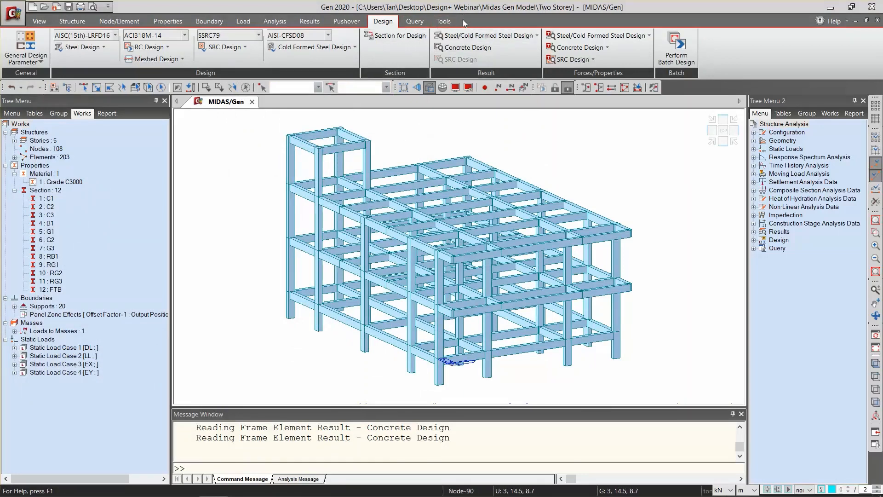
# - Switch to midas Design+ and link it to the open Two Storey model in midas Gen 2020
pyautogui.click(444, 22)
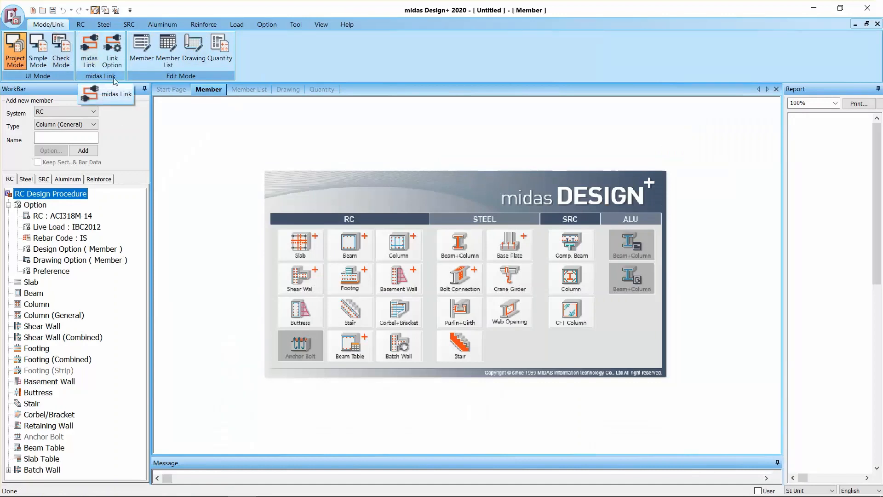
pyautogui.click(94, 66)
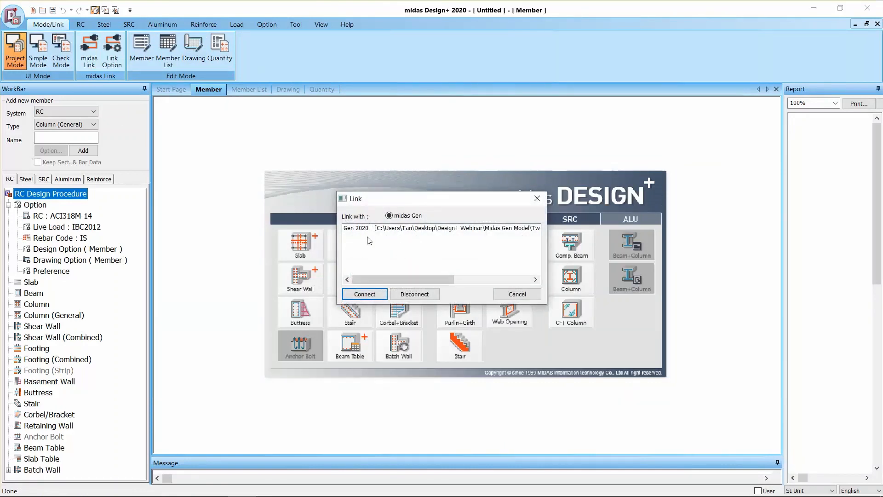
pyautogui.moveTo(405, 277)
pyautogui.mouseDown()
pyautogui.moveTo(436, 279)
pyautogui.moveTo(405, 277)
pyautogui.mouseUp()
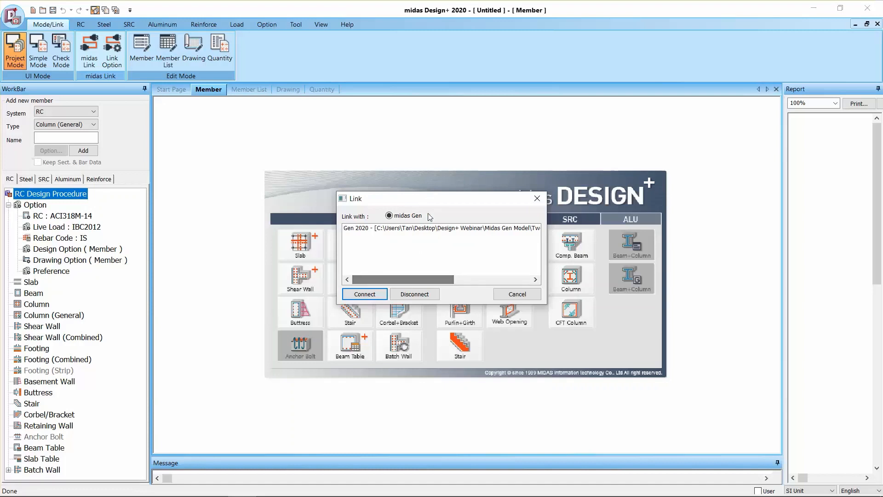
pyautogui.click(392, 229)
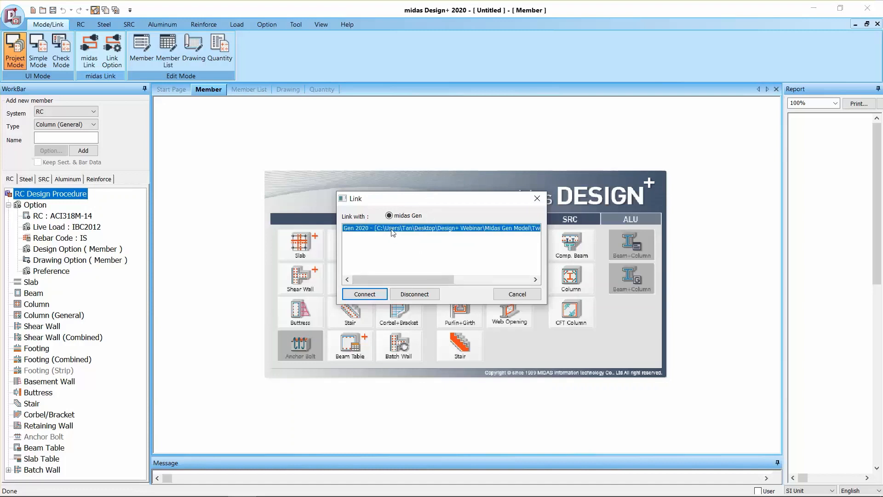
pyautogui.click(366, 294)
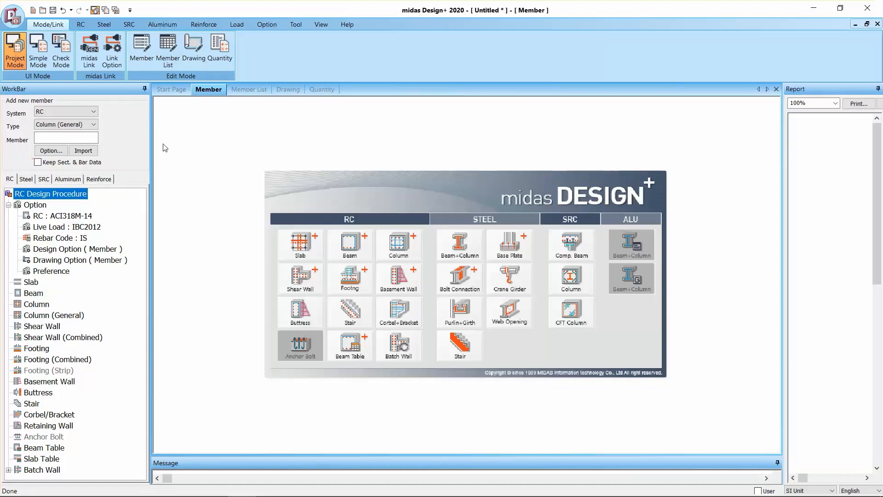
# - Review the member design options for target design ratios and section increments
pyautogui.click(271, 25)
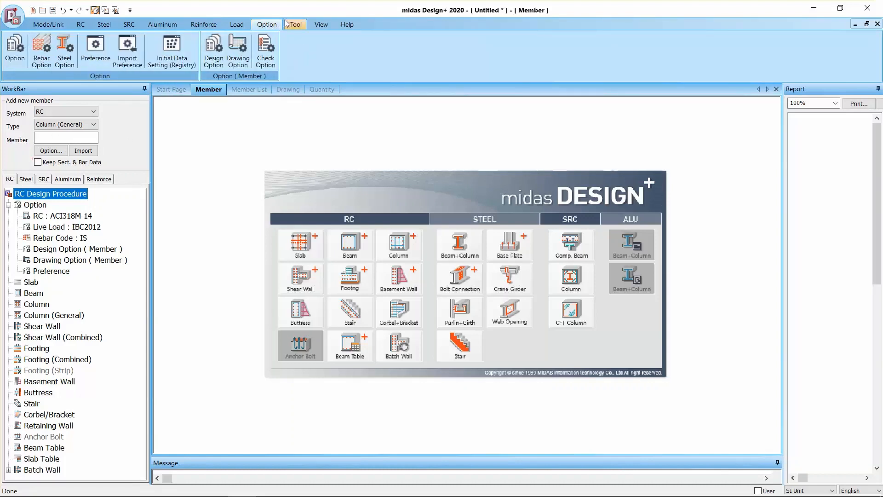
pyautogui.click(86, 66)
pyautogui.click(221, 69)
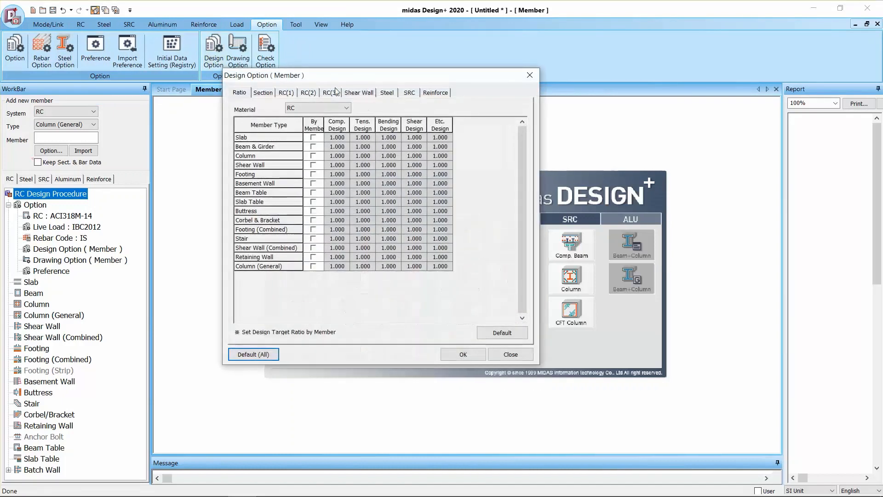
pyautogui.click(285, 92)
pyautogui.click(263, 92)
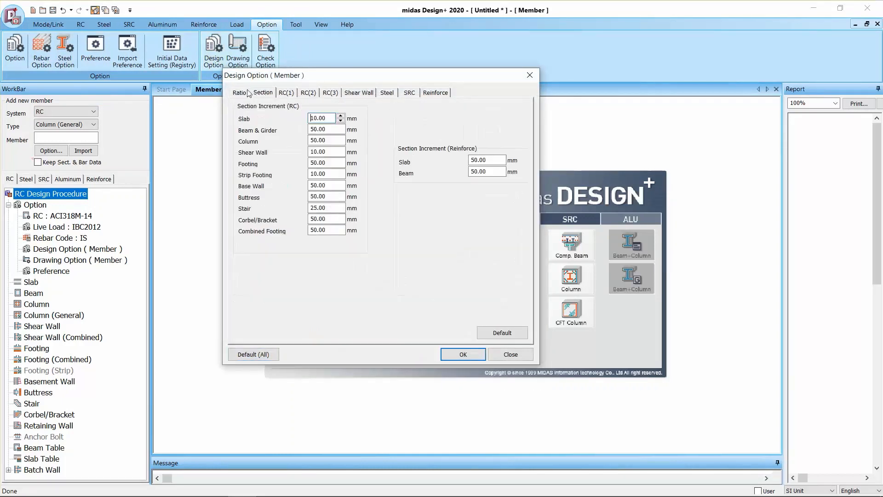
pyautogui.click(245, 93)
pyautogui.click(530, 75)
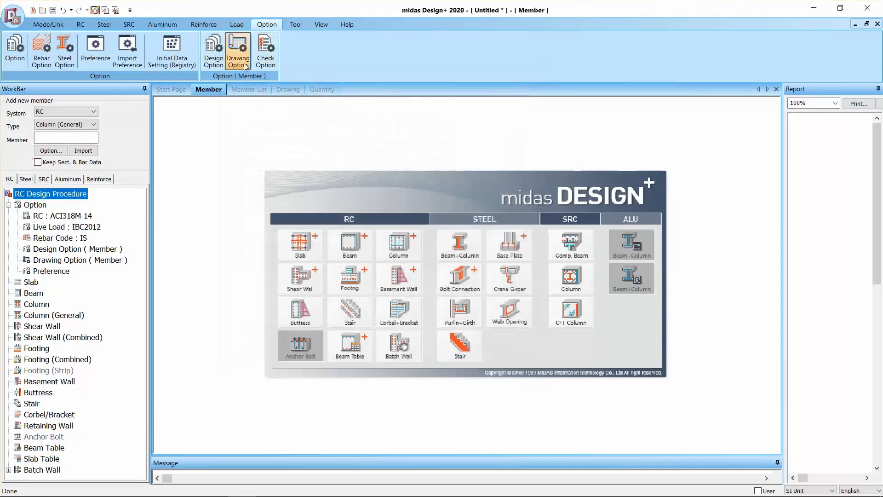
# - Review the member drawing options for frame and legend files and the DWG settings
pyautogui.click(237, 50)
pyautogui.click(270, 100)
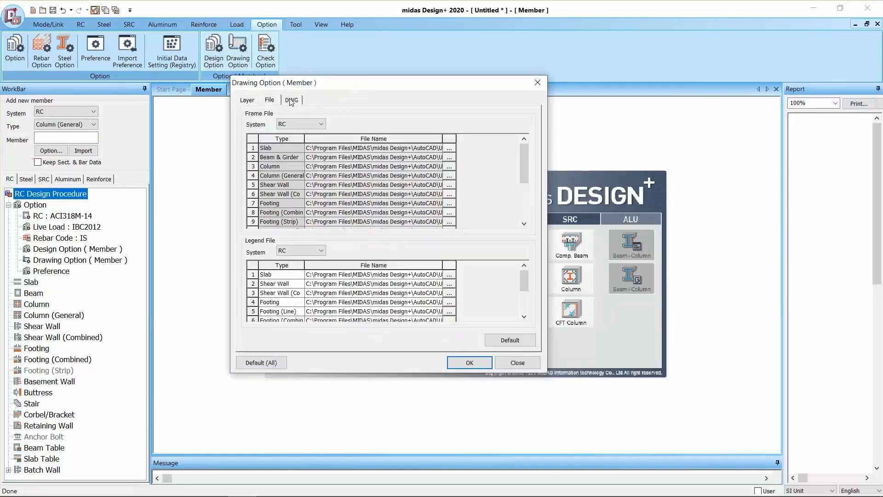
pyautogui.click(292, 100)
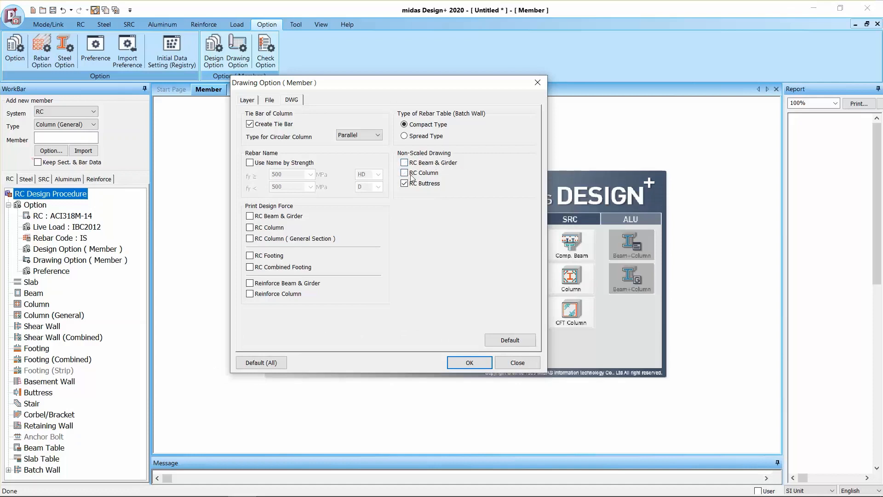
pyautogui.click(469, 362)
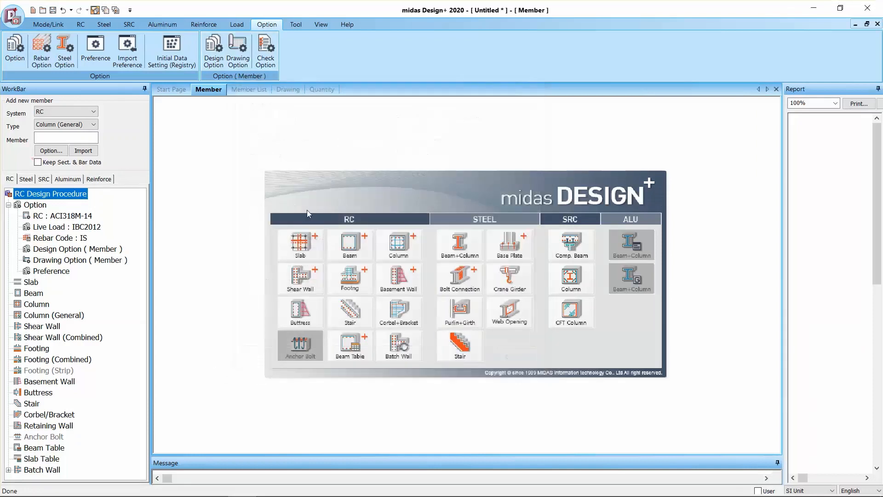
# - Set the design rebar range for beams and girders to P16 through P16
pyautogui.click(42, 46)
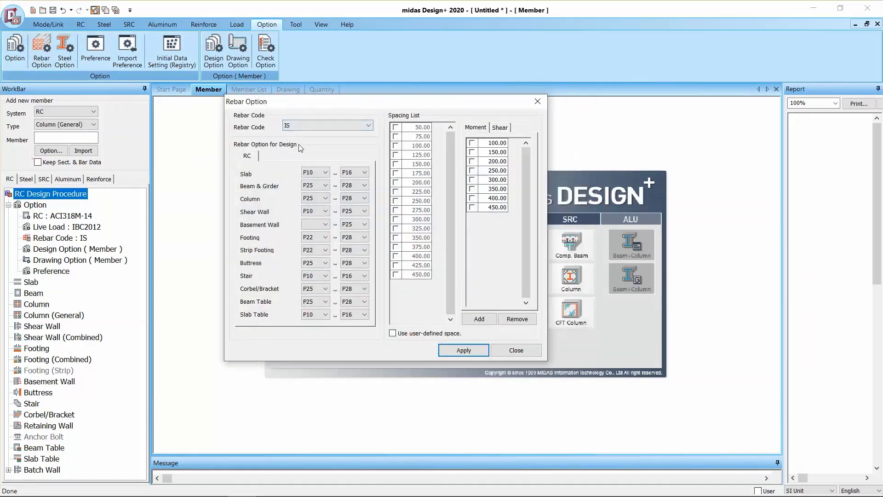
pyautogui.click(316, 186)
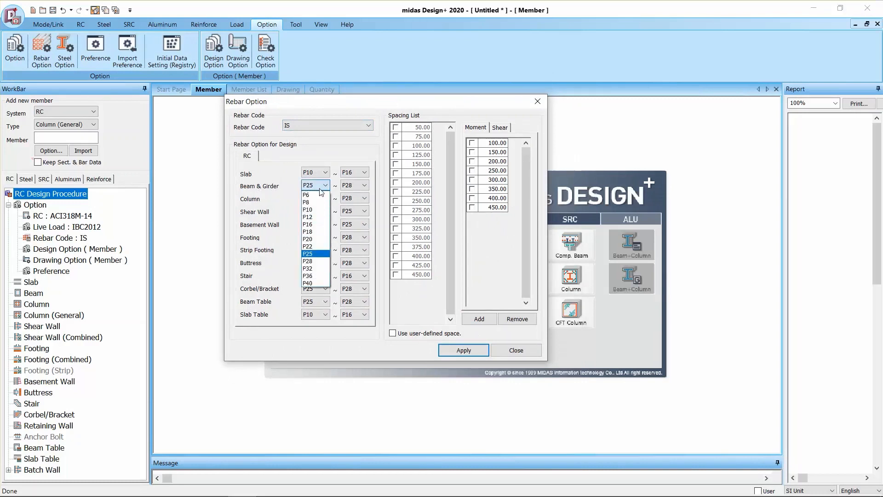
pyautogui.click(318, 226)
pyautogui.click(355, 186)
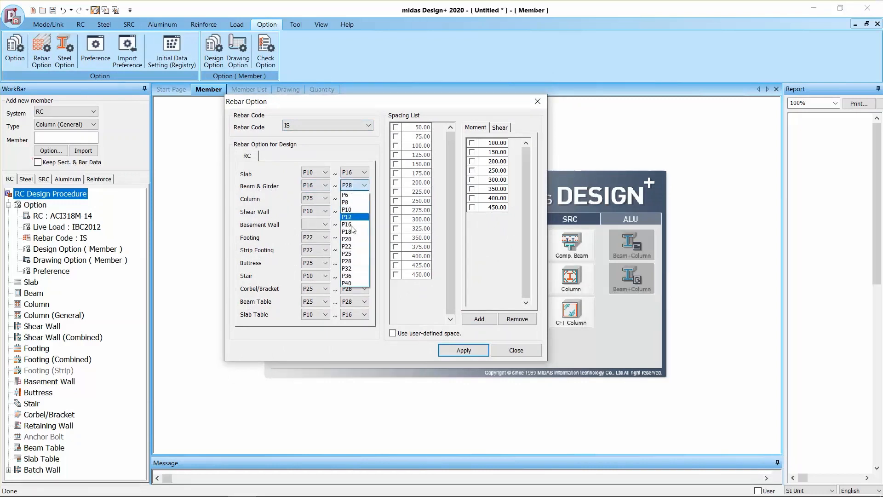
pyautogui.click(353, 229)
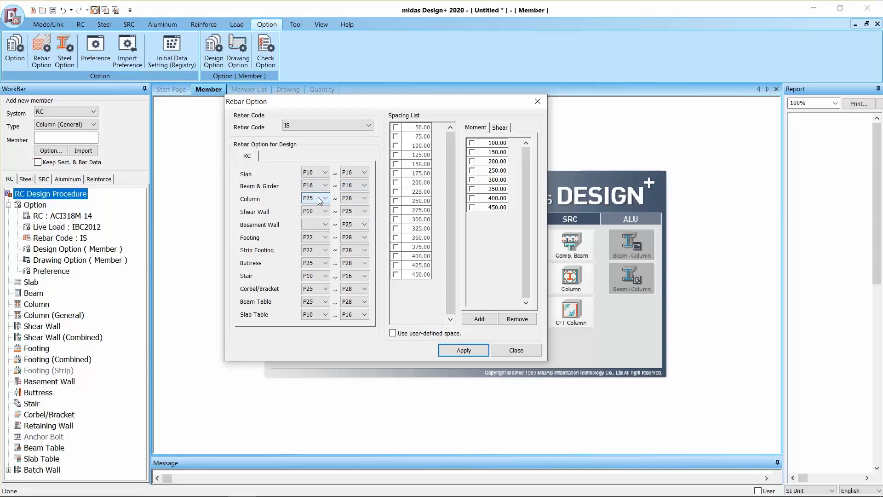
# - Set the column design rebar range to P16 through P16 and apply the rebar options
pyautogui.click(320, 199)
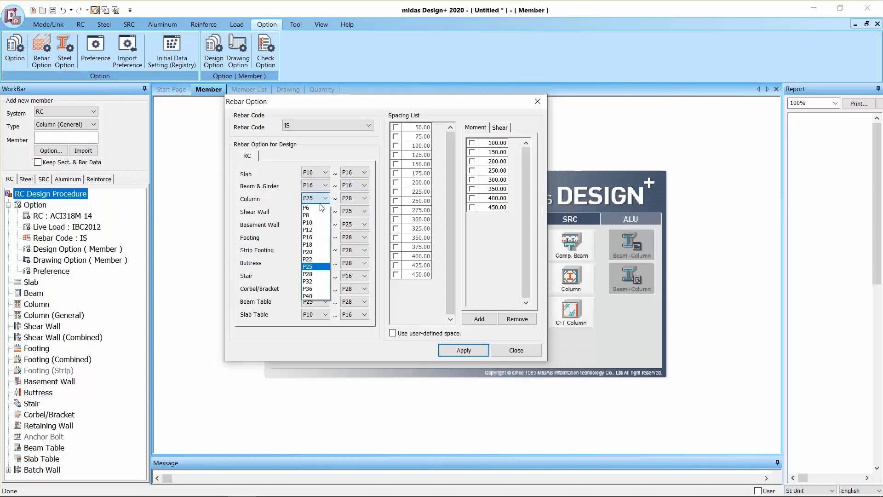
pyautogui.click(317, 237)
pyautogui.click(355, 197)
pyautogui.click(352, 237)
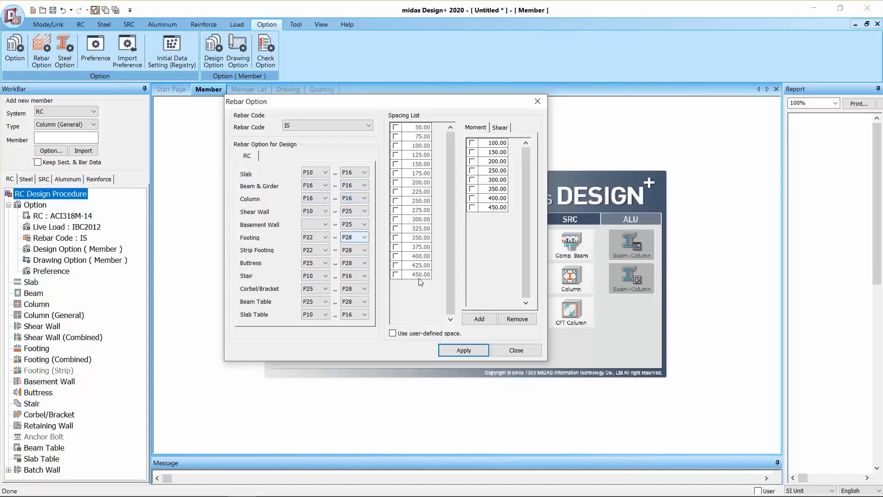
pyautogui.click(463, 350)
pyautogui.click(537, 101)
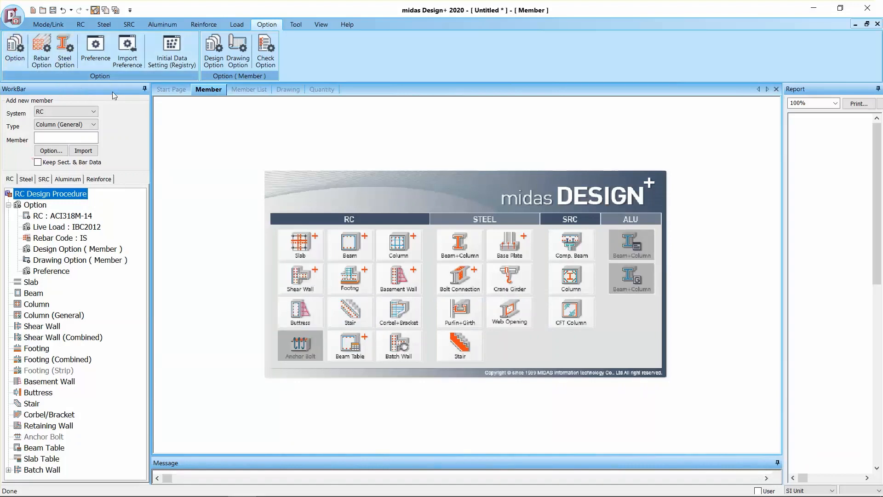
# - Set the RC design code to ACI318M-14 and apply the general options
pyautogui.click(15, 46)
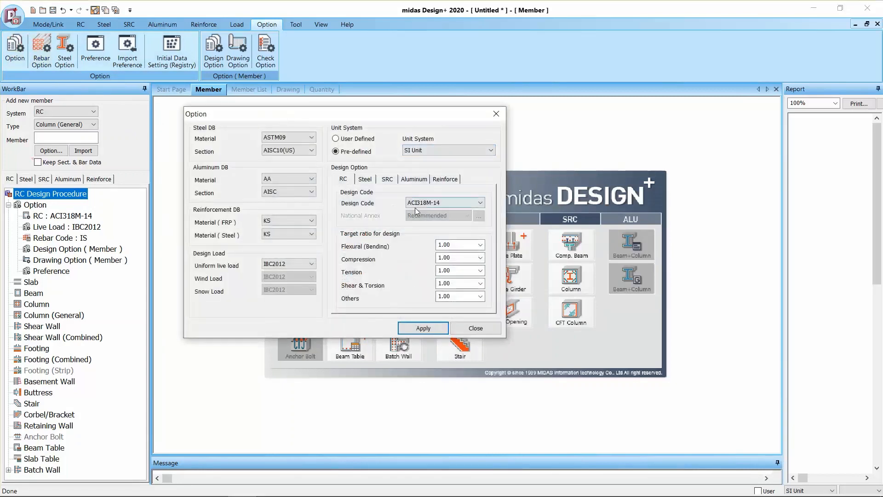
pyautogui.click(443, 205)
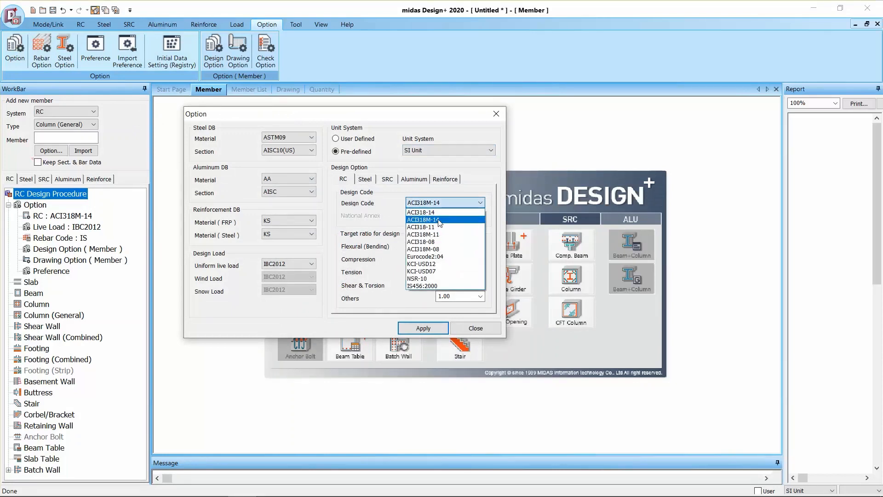
pyautogui.click(439, 220)
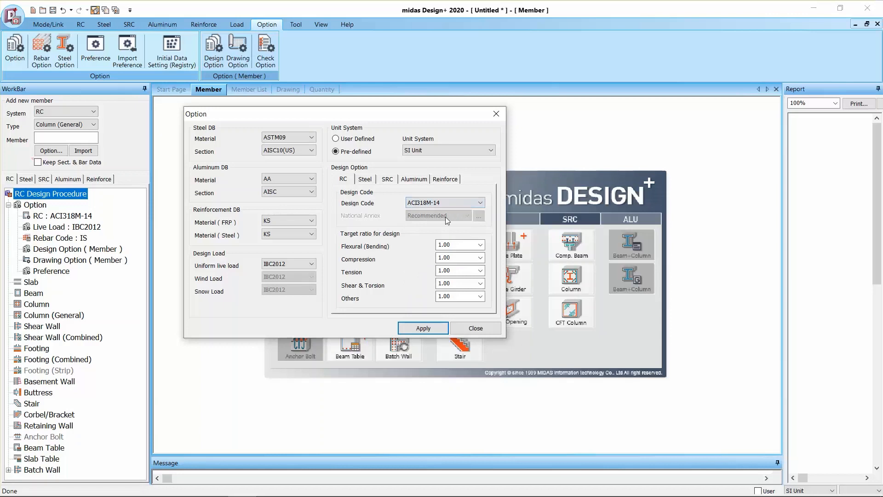
pyautogui.click(423, 328)
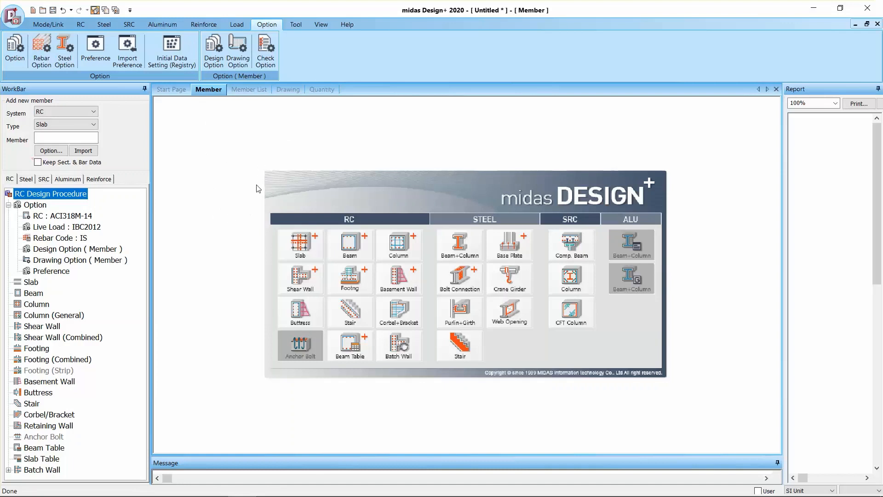
# - Switch to the Midas Design+ presentation in PowerPoint and view the outline on slide 2
pyautogui.hotkey('alt', 'Tab')
pyautogui.hotkey('alt', 'Tab')
pyautogui.hotkey('alt', 'Tab')
pyautogui.hotkey('alt', 'Tab')
pyautogui.hotkey('alt', 'Tab')
pyautogui.hotkey('alt', 'Tab')
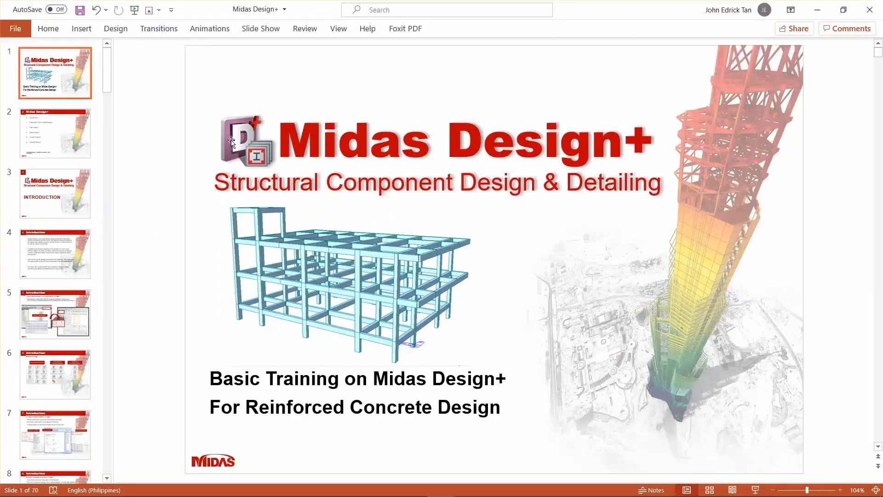
pyautogui.click(59, 146)
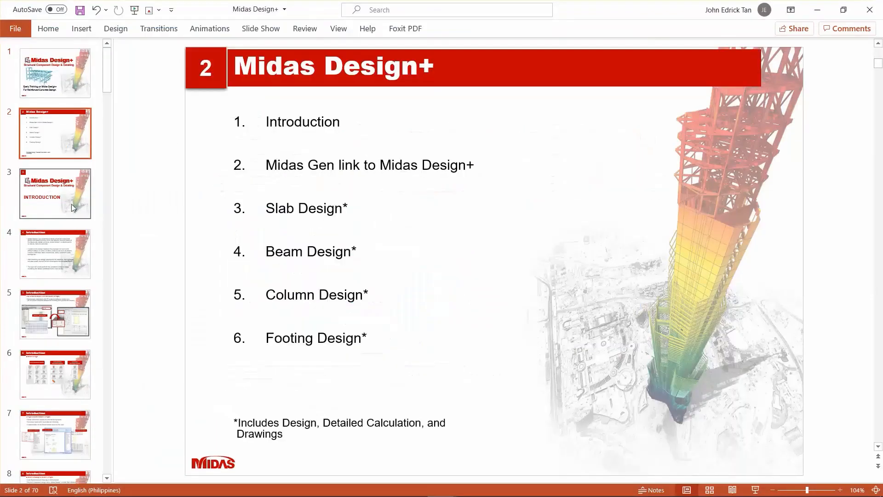
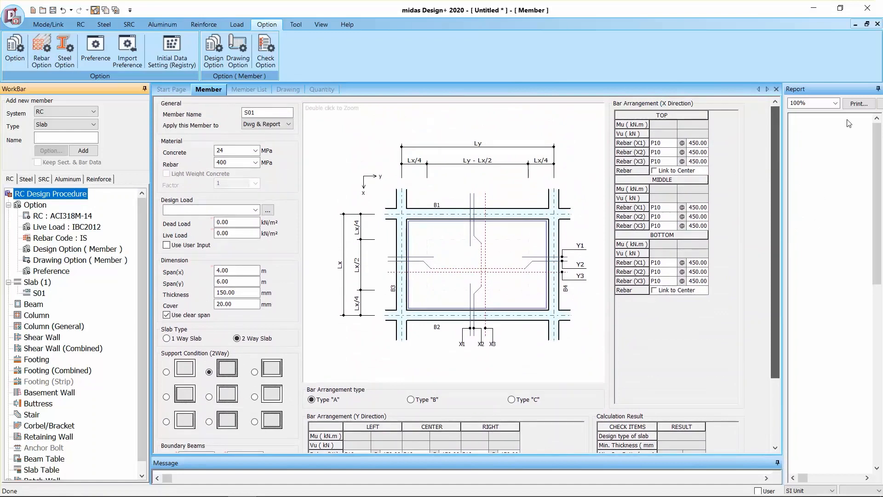
# - Set slab S01's material strengths to 20.7 MPa for concrete and 276 MPa for rebar
pyautogui.moveTo(820, 156); pyautogui.dragTo(770, 148)
pyautogui.doubleClick(238, 152)
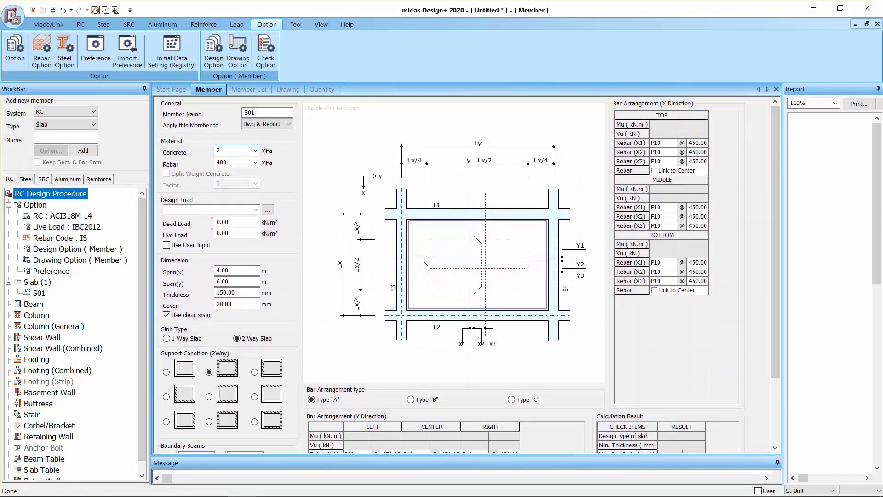
pyautogui.doubleClick(218, 160)
pyautogui.write('276')
# - Set slab S01's design loads to 3.5 kN/m² dead load and 1.9 kN/m² live load
pyautogui.doubleClick(221, 223)
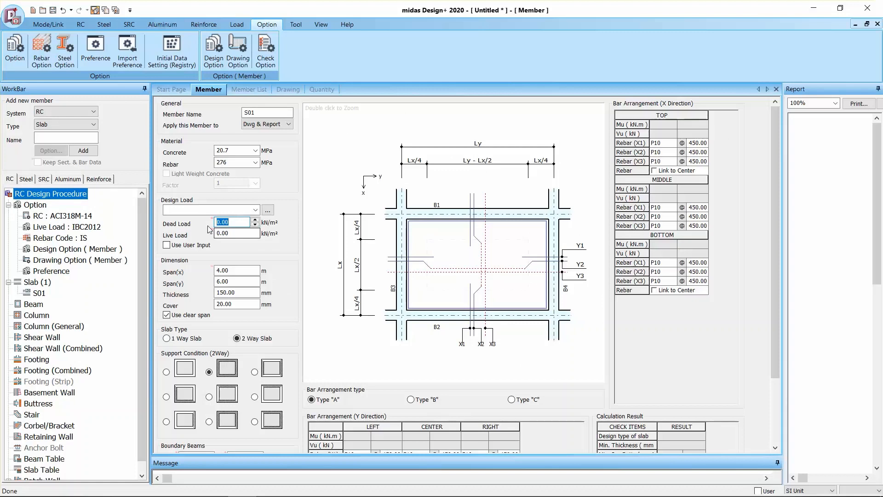
pyautogui.write('3.5')
pyautogui.doubleClick(238, 232)
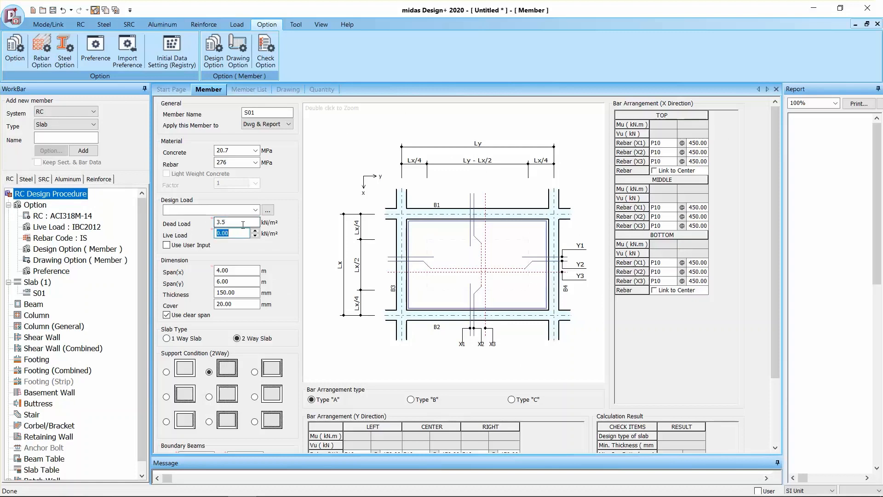
pyautogui.write('1.9')
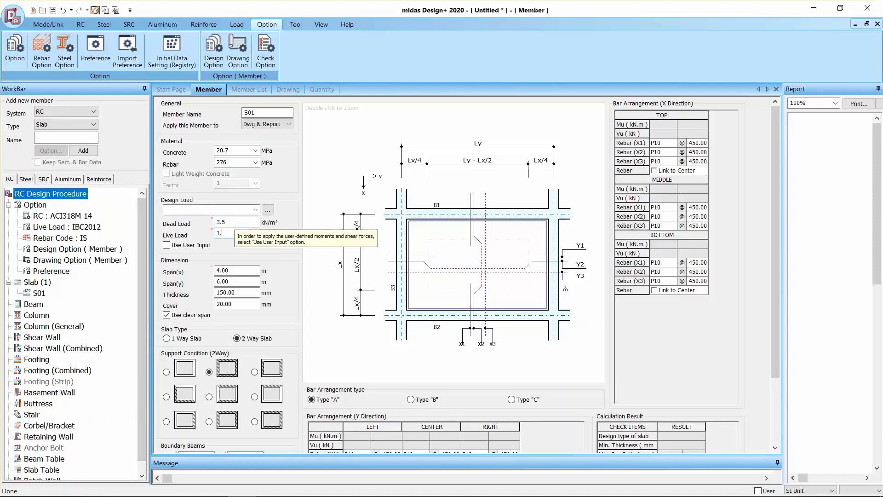
# - Set slab S01's spans to 3 m in x and 5 m in y, and its thickness to 100 mm
pyautogui.click(230, 271)
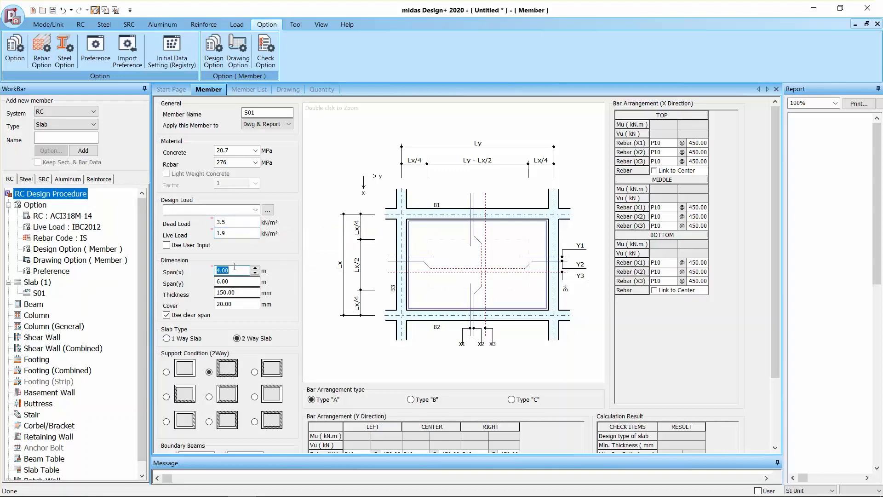
pyautogui.write('3')
pyautogui.press('Tab')
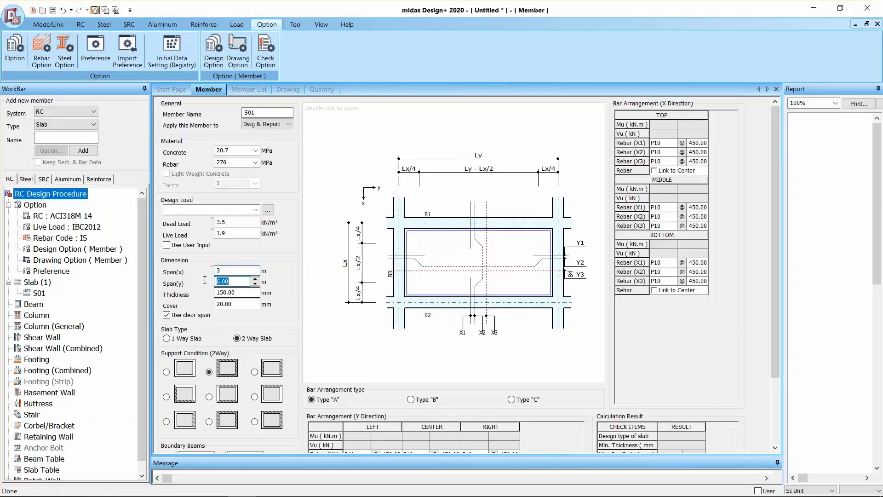
pyautogui.write('5')
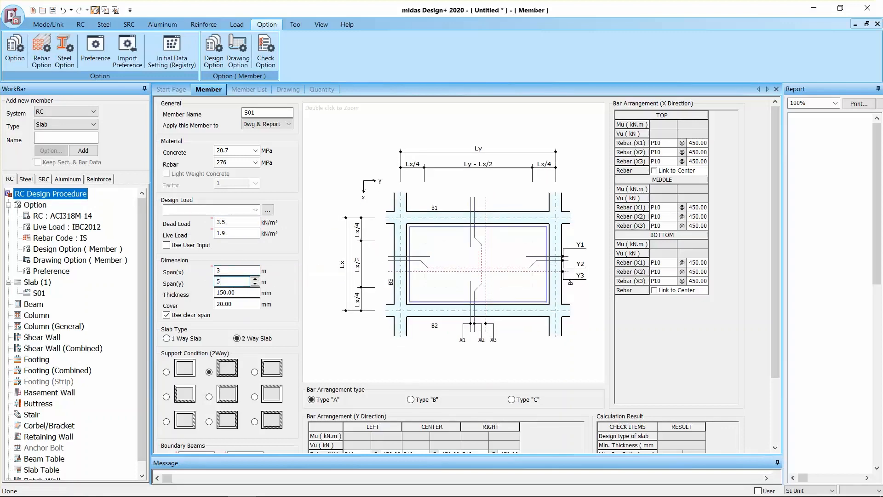
pyautogui.click(238, 295)
pyautogui.write('100')
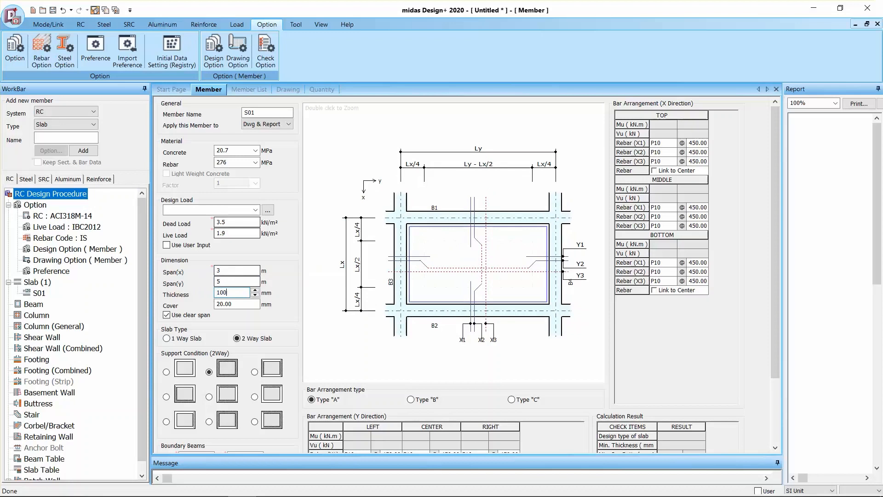
pyautogui.click(240, 280)
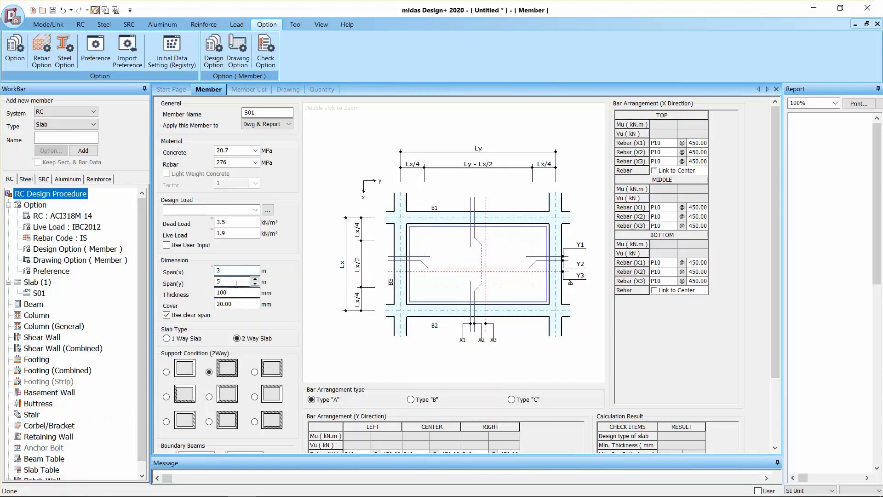
pyautogui.press('Tab')
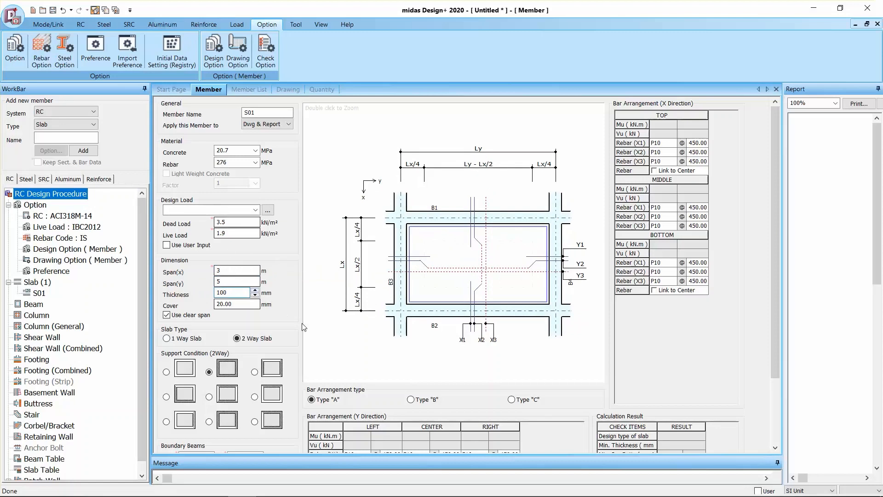
# - Set slab S01's two-way support condition to the eighth option, Case-8
pyautogui.moveTo(771, 205); pyautogui.dragTo(777, 240)
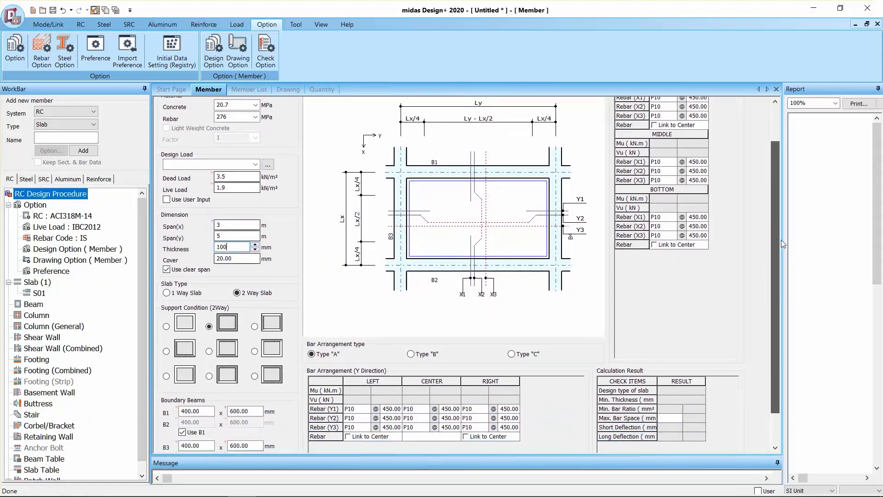
pyautogui.moveTo(773, 199); pyautogui.dragTo(776, 164)
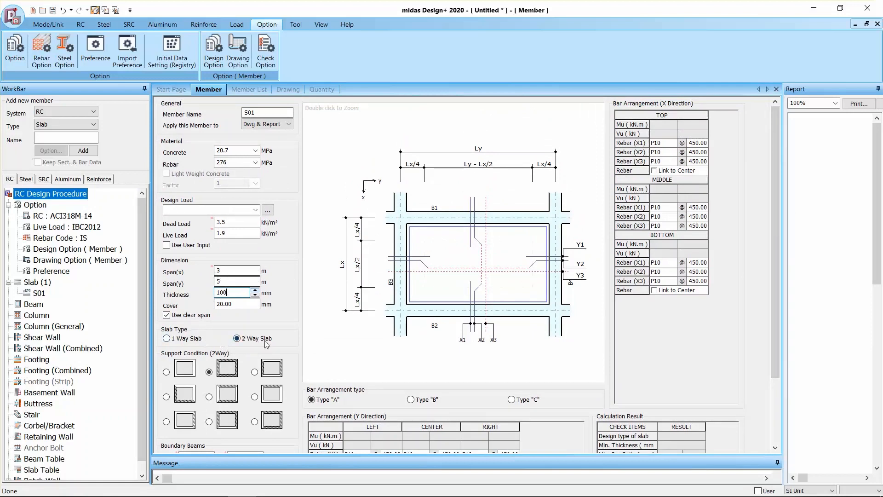
pyautogui.moveTo(778, 221); pyautogui.dragTo(792, 303)
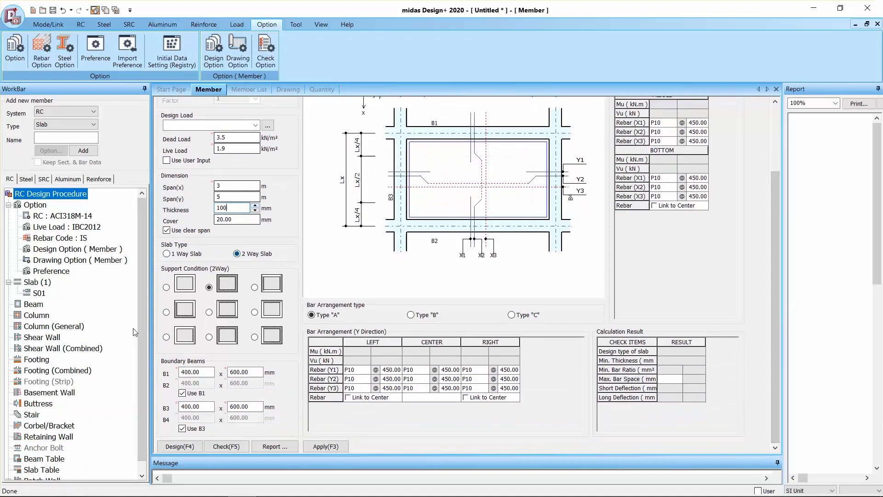
pyautogui.click(209, 337)
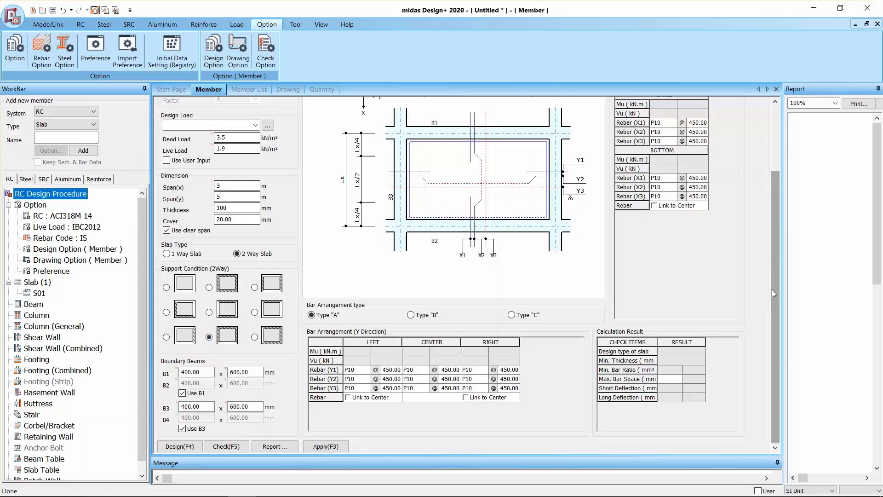
# - Set the sizes of boundary beams B1 and B3 to 250 x 400 mm
pyautogui.click(209, 372)
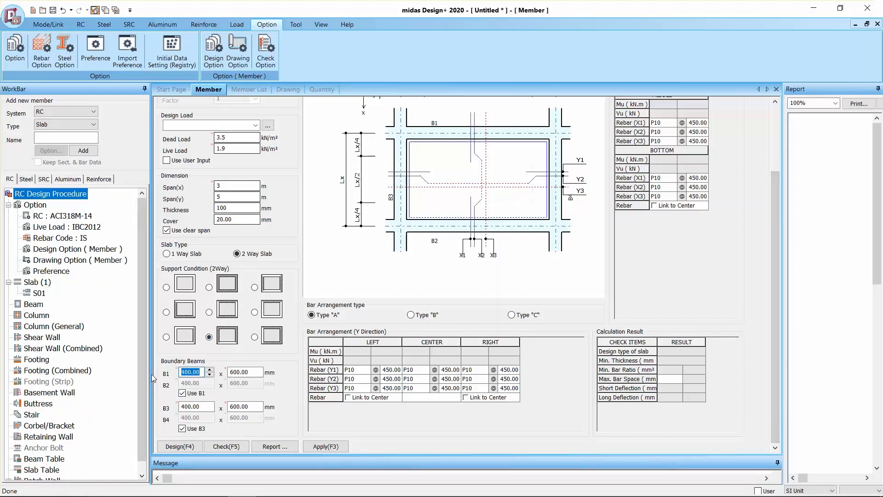
pyautogui.write('250')
pyautogui.click(244, 373)
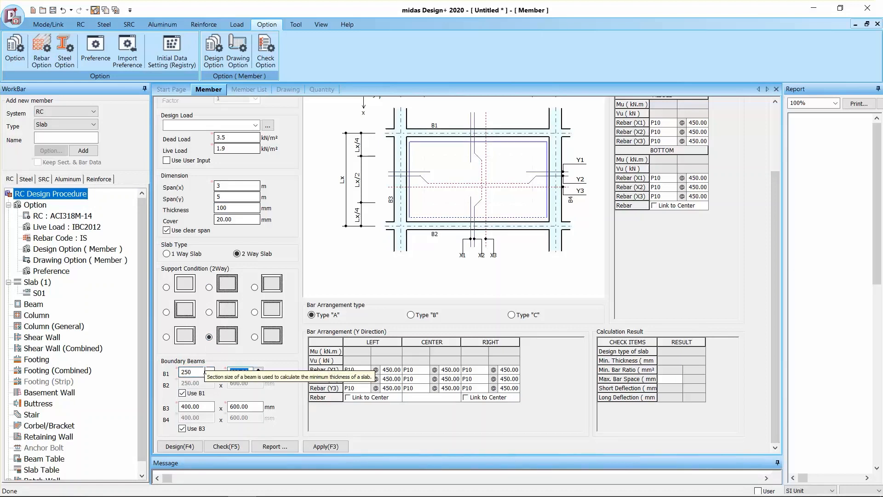
pyautogui.write('400')
pyautogui.click(184, 406)
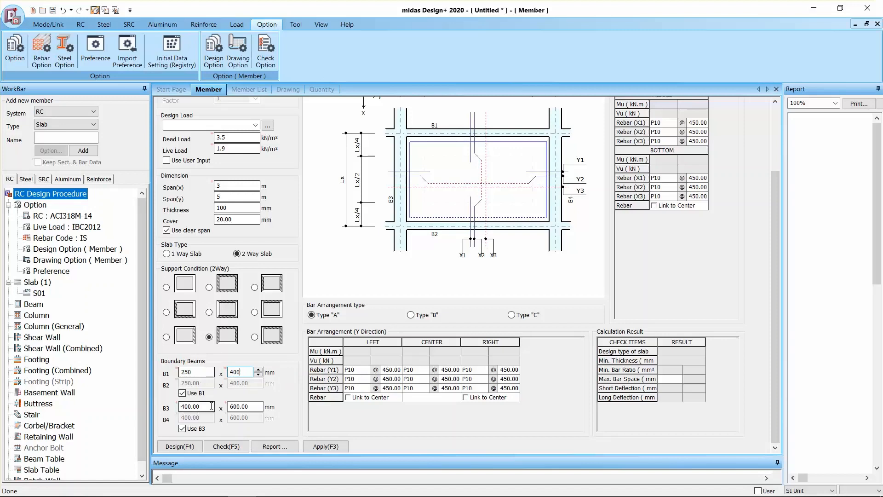
pyautogui.write('250')
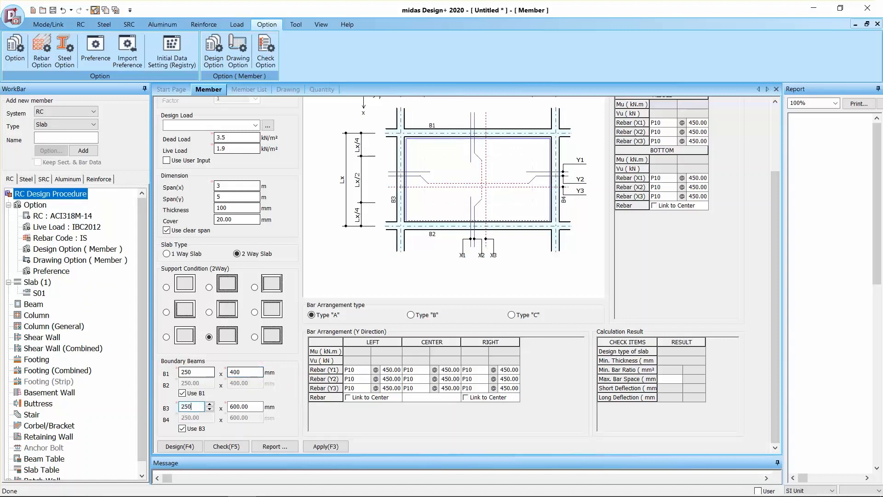
pyautogui.click(248, 406)
pyautogui.write('400')
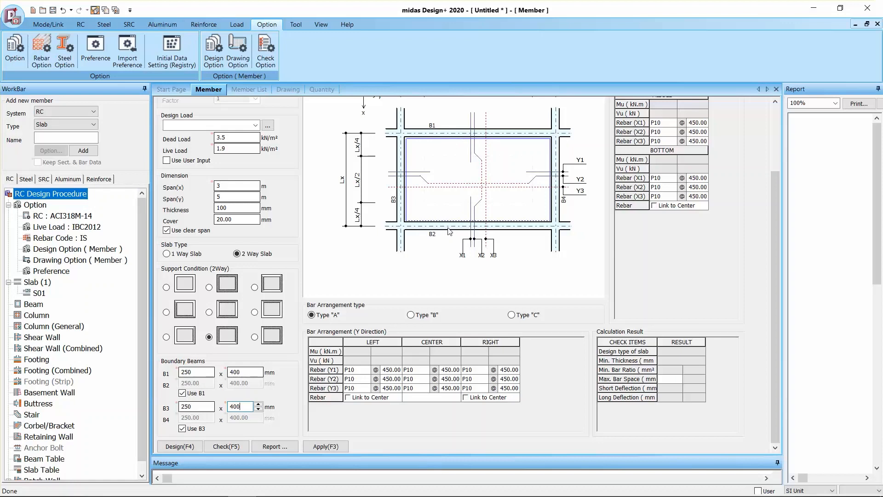
# - Stop boundary beam B2 from using B1's size and set its width to 200 mm
pyautogui.click(182, 394)
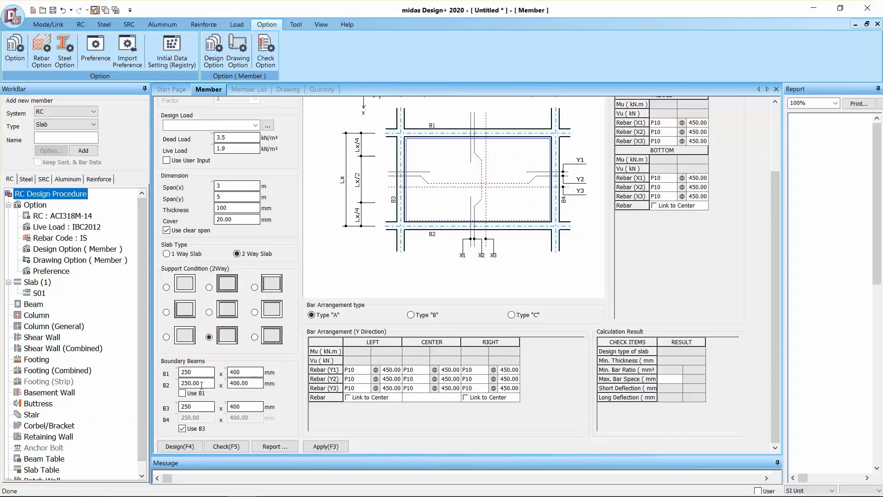
pyautogui.click(204, 384)
pyautogui.write('200')
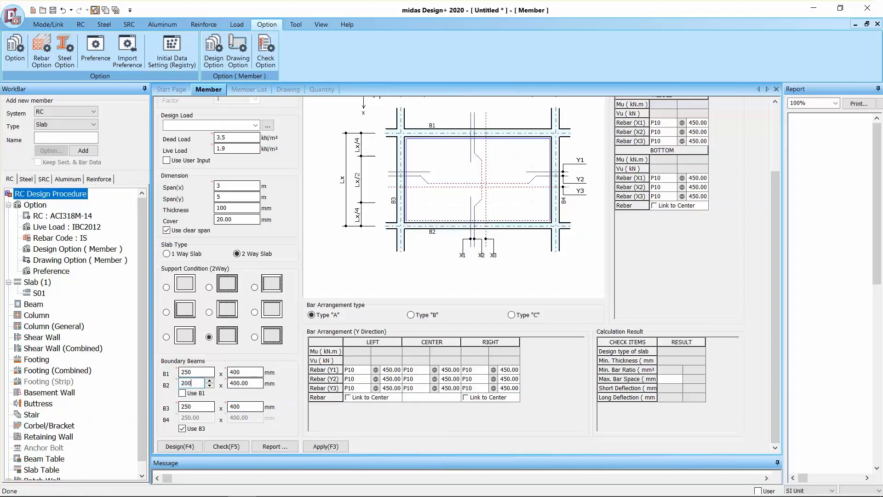
pyautogui.click(244, 388)
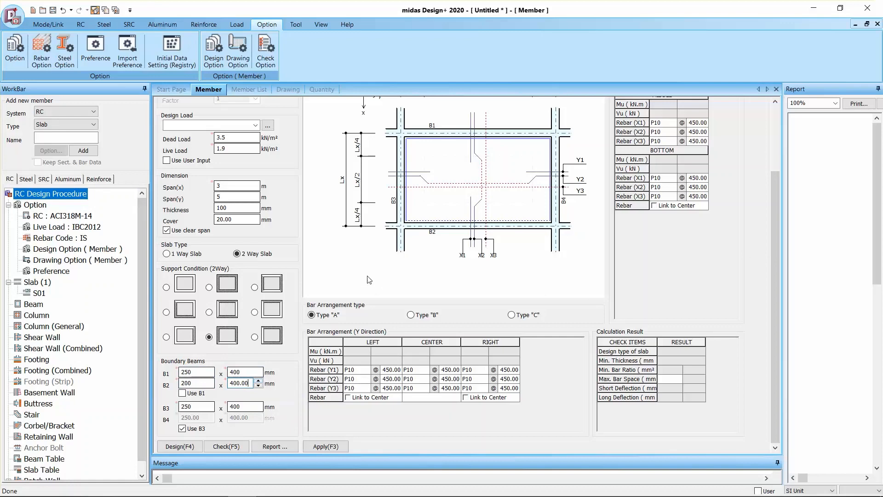
# - Try bar arrangement types B and C for slab S01, and return to type A
pyautogui.scroll(3, 773, 249)
pyautogui.scroll(-2, 773, 250)
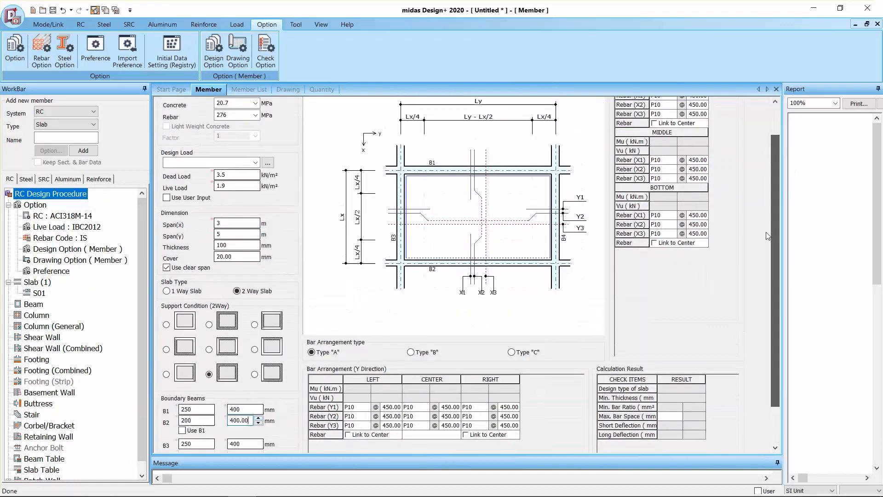
pyautogui.scroll(3, 782, 216)
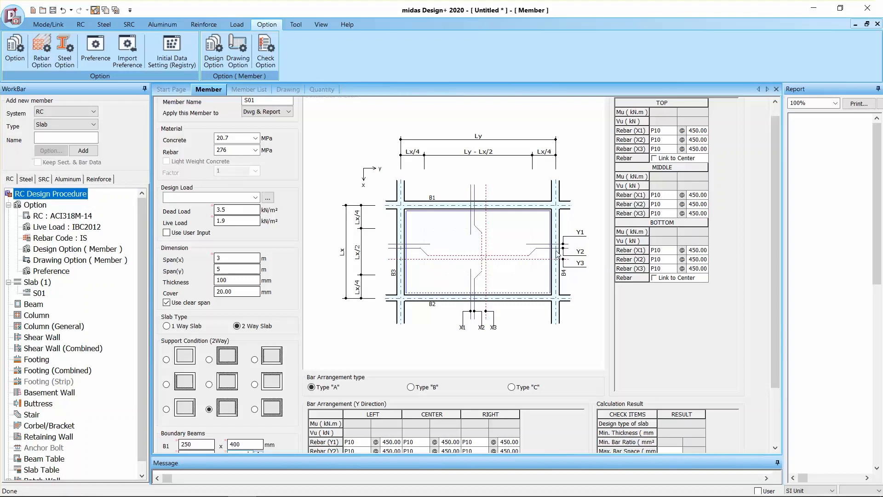
pyautogui.moveTo(773, 185); pyautogui.dragTo(780, 219)
pyautogui.click(420, 344)
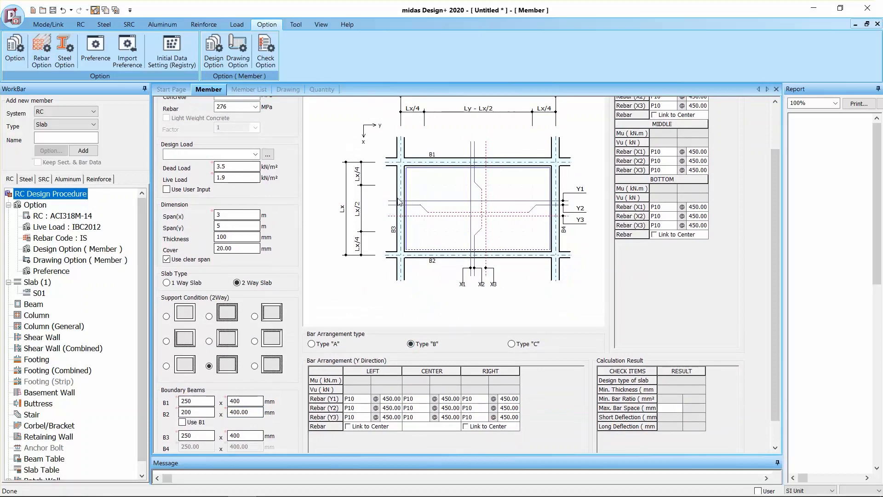
pyautogui.click(323, 344)
pyautogui.click(510, 345)
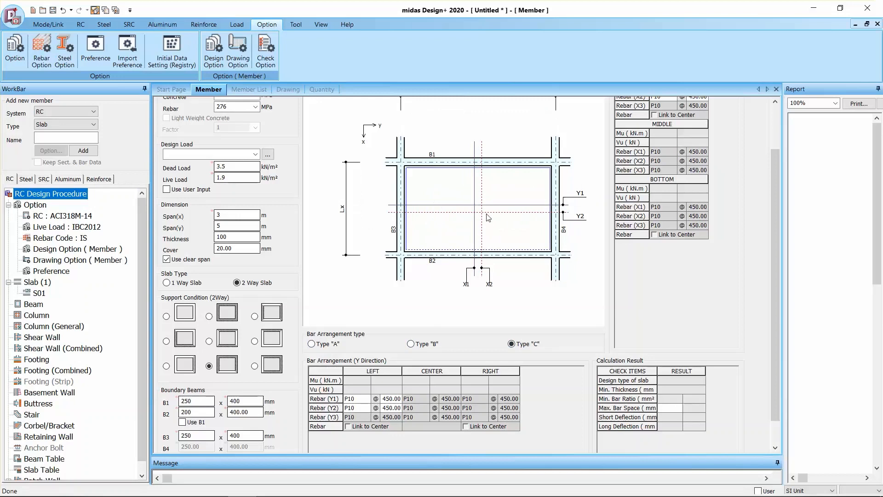
pyautogui.moveTo(779, 227); pyautogui.dragTo(772, 298)
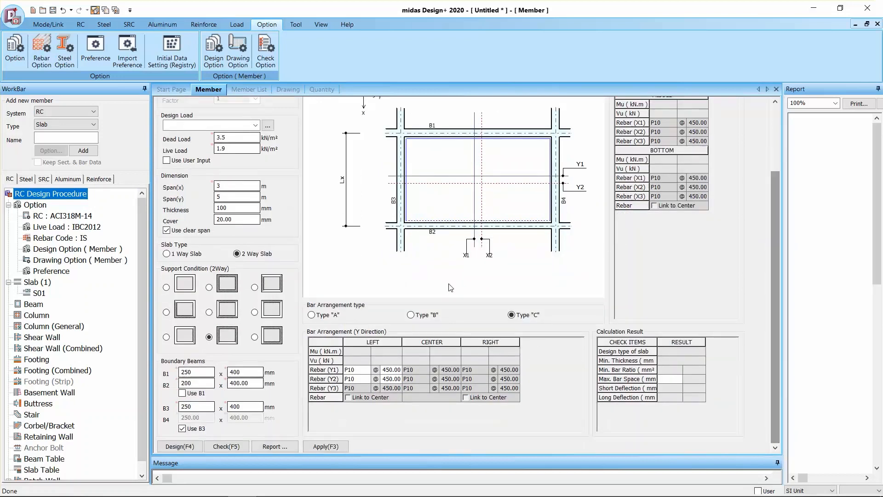
pyautogui.click(312, 314)
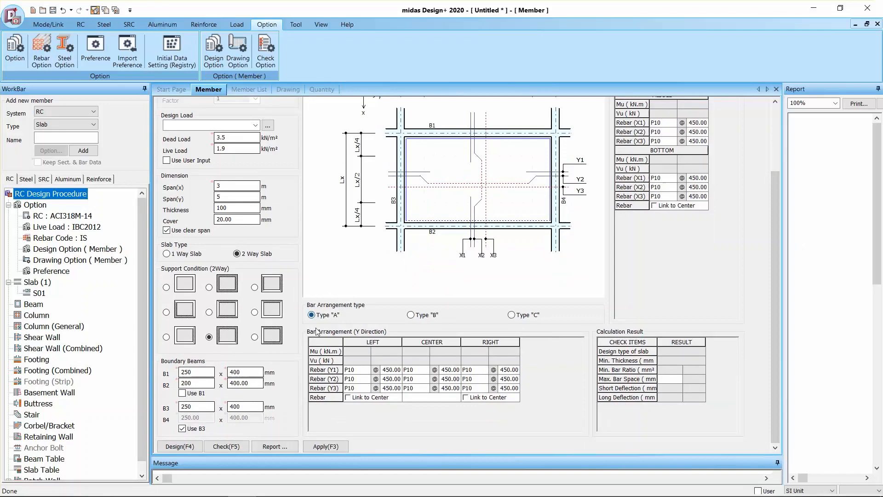
# - Run the design of slab S01 and apply the P10 rebar option from the design results
pyautogui.click(180, 446)
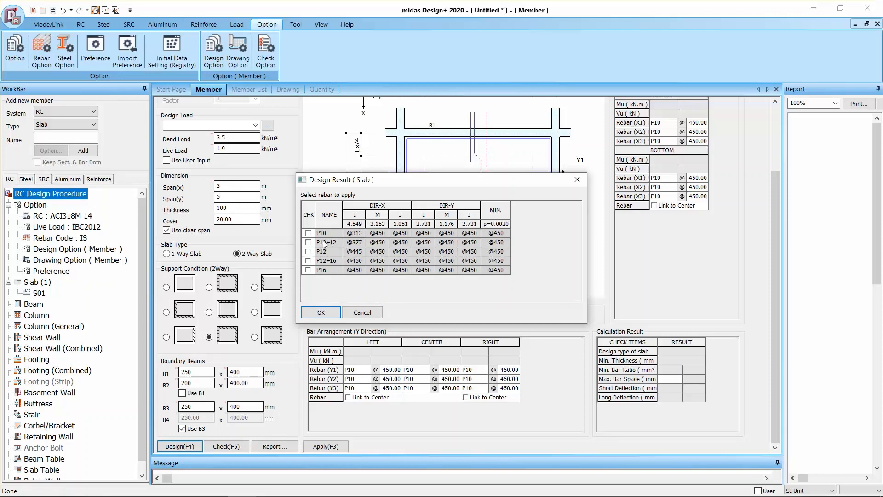
pyautogui.moveTo(368, 180); pyautogui.dragTo(323, 269)
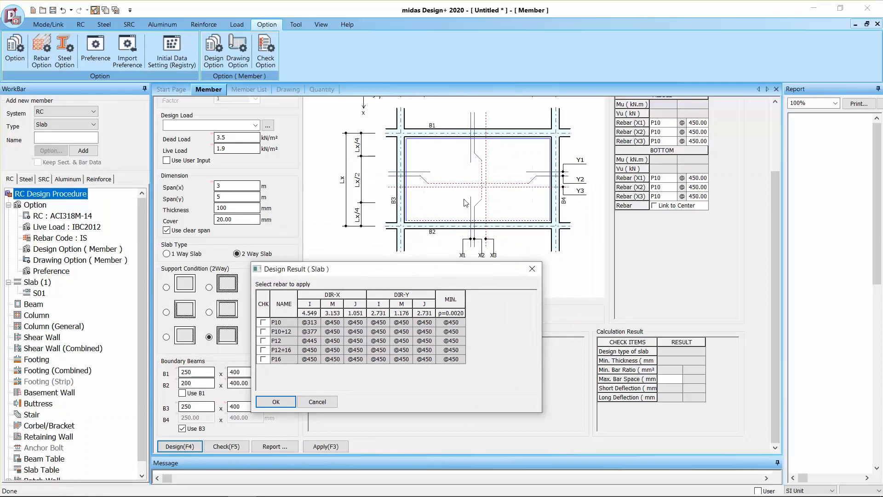
pyautogui.moveTo(411, 271); pyautogui.dragTo(440, 208)
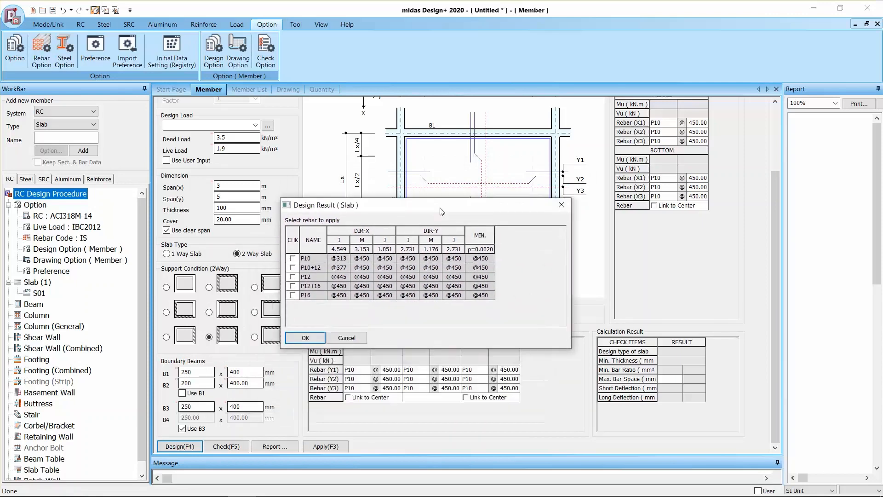
pyautogui.click(293, 258)
pyautogui.click(305, 321)
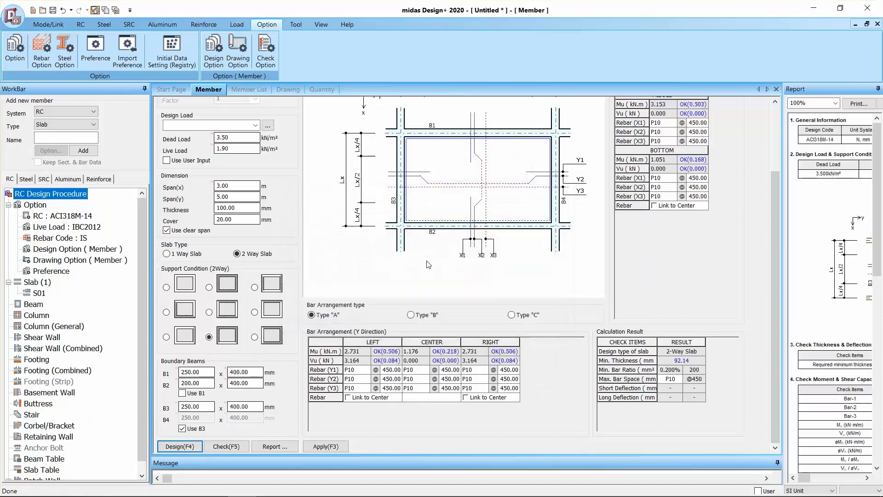
# - Widen the report area, review slab S01's summary report, and switch it to the detailed report
pyautogui.moveTo(783, 247); pyautogui.dragTo(416, 249)
pyautogui.scroll(-3, 878, 229)
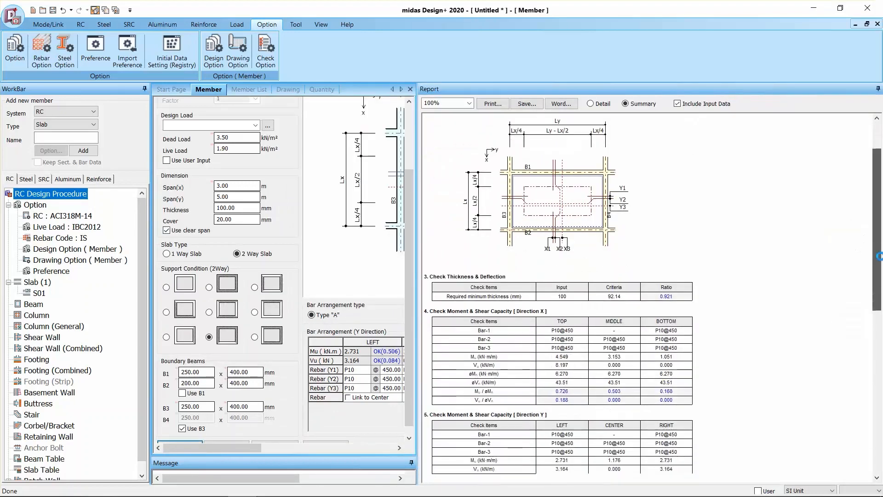
pyautogui.scroll(3, 879, 229)
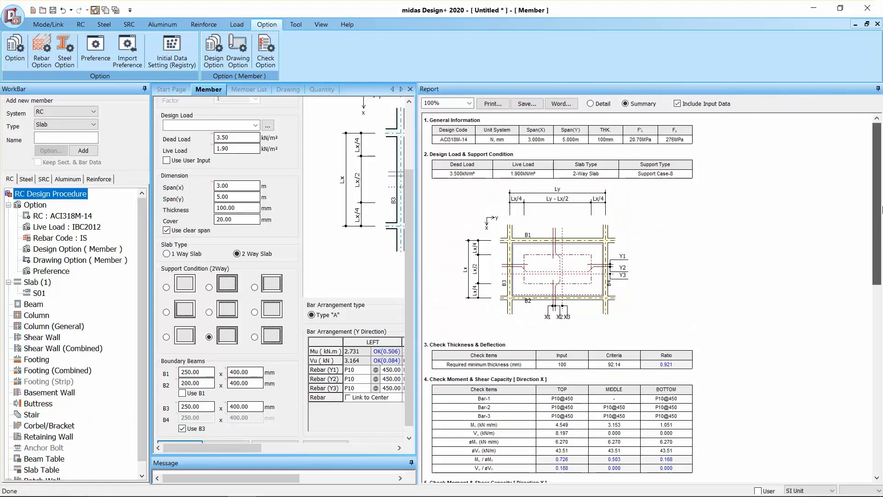
pyautogui.scroll(-6, 878, 209)
pyautogui.scroll(6, 878, 209)
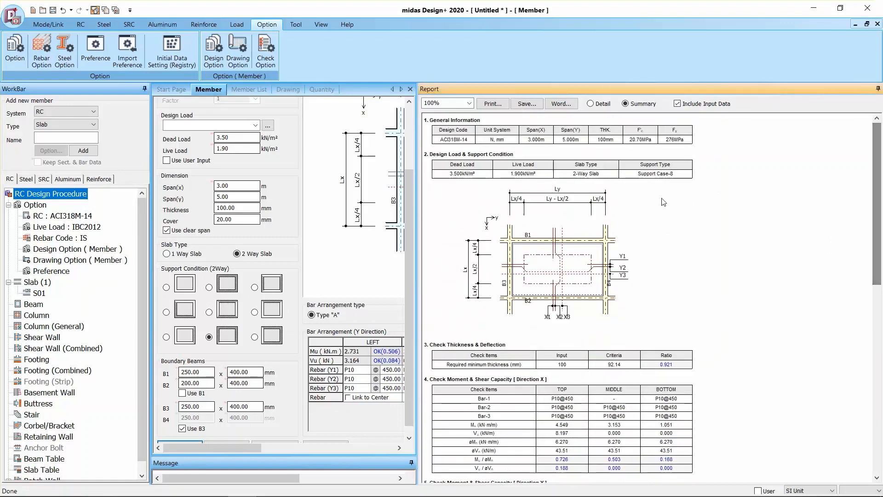
pyautogui.click(602, 105)
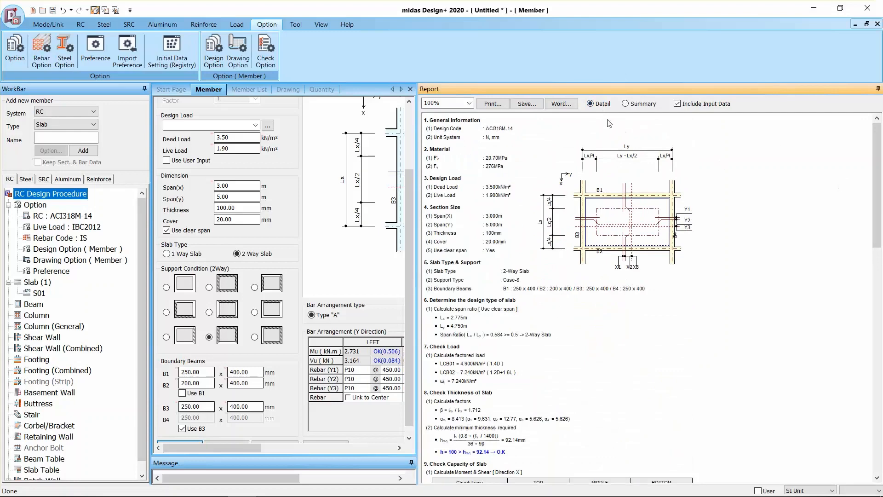
# - Examine slab S01's detailed report and narrow the report area to show the member input again
pyautogui.scroll(-3, 879, 201)
pyautogui.moveTo(878, 202)
pyautogui.mouseDown()
pyautogui.moveTo(874, 302)
pyautogui.moveTo(877, 178)
pyautogui.mouseUp()
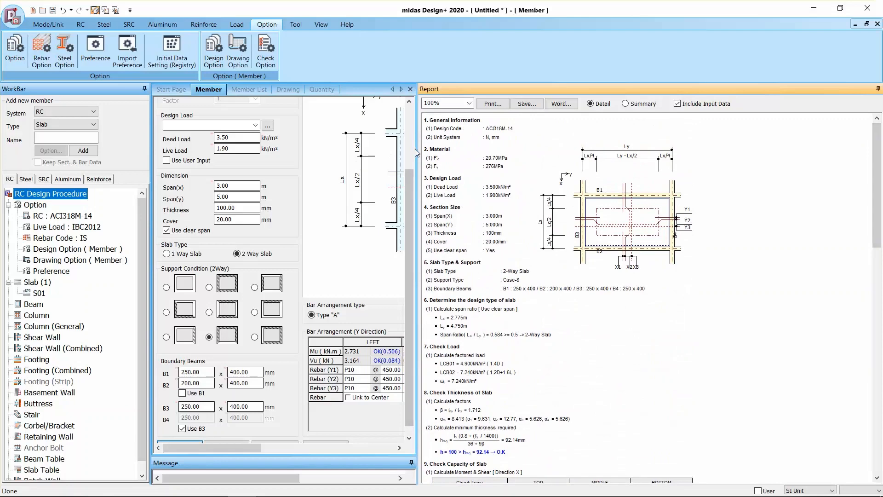
pyautogui.moveTo(417, 148); pyautogui.dragTo(420, 176)
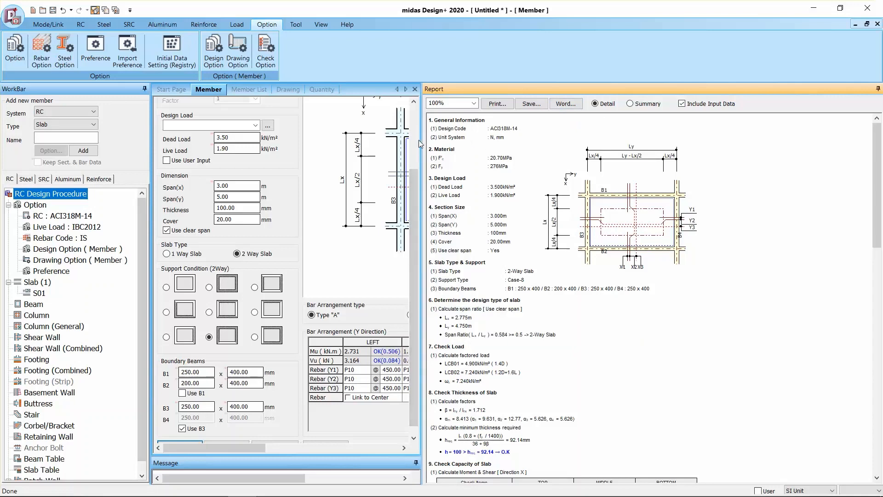
pyautogui.moveTo(421, 140)
pyautogui.mouseDown()
pyautogui.moveTo(657, 164)
pyautogui.moveTo(655, 188)
pyautogui.moveTo(667, 130)
pyautogui.mouseUp()
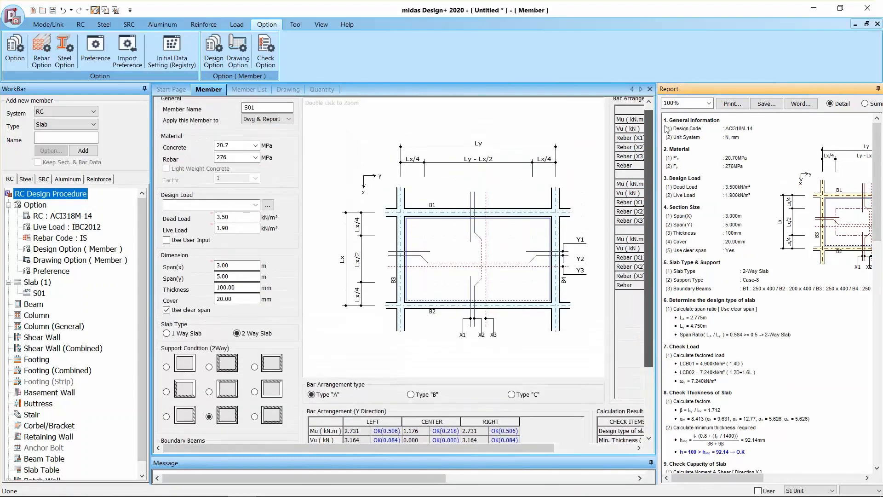
# - Rerun the design of slab S01 and apply a P10 rebar option with 700 mm spacing in the Y direction
pyautogui.scroll(-3, 371, 275)
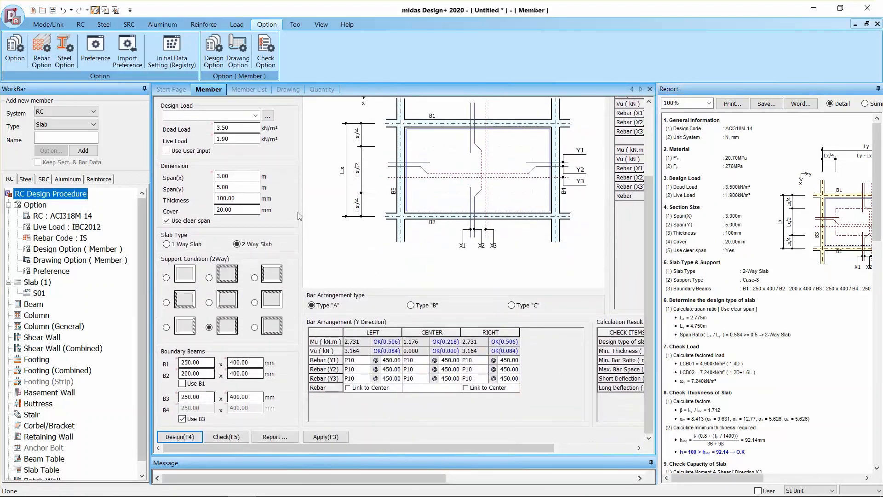
pyautogui.click(186, 436)
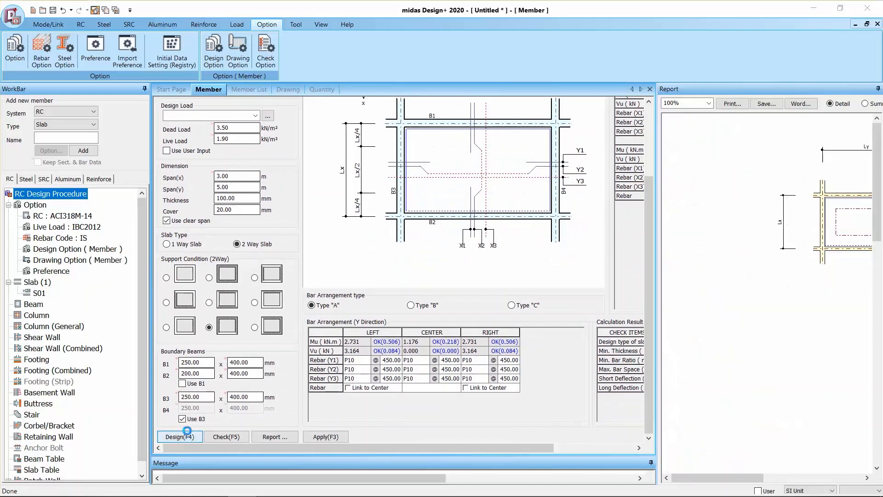
pyautogui.click(575, 180)
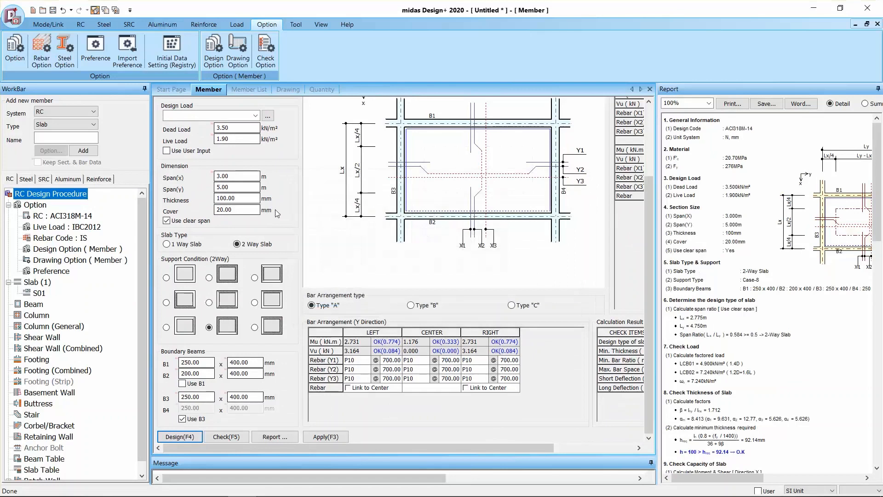
# - Add a second slab member, S02, and set its concrete strength to 20.7 MPa and rebar strength to 276 MPa
pyautogui.rightClick(34, 283)
pyautogui.click(82, 303)
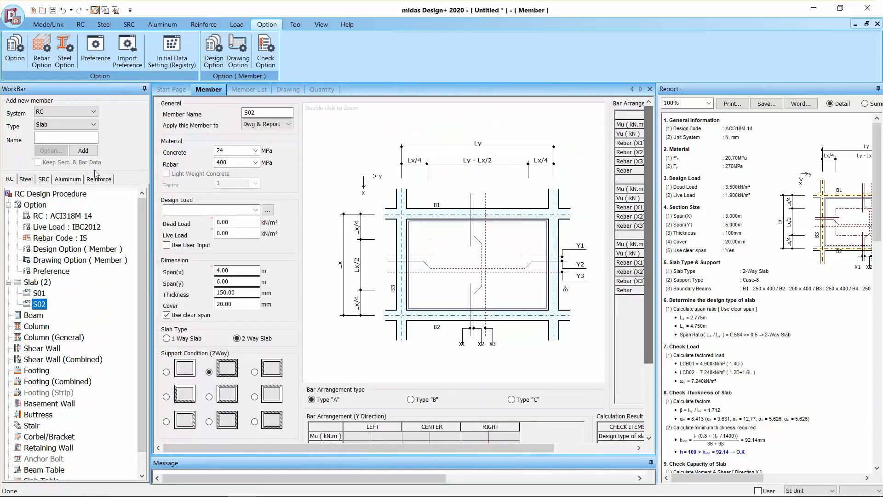
pyautogui.doubleClick(225, 150)
pyautogui.write('20.')
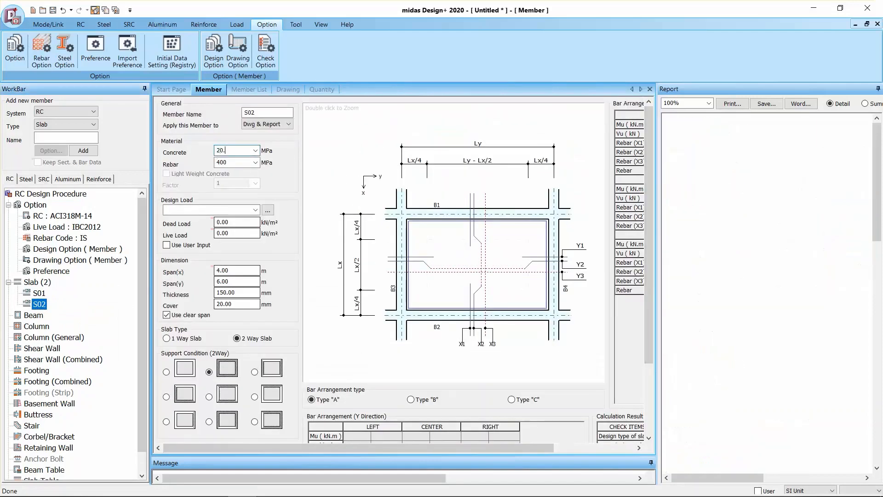
pyautogui.write('7')
pyautogui.doubleClick(225, 162)
pyautogui.write('276')
# - Set slab S02's dead load to 3.5 kN/m² and live load to 1.9 kN/m²
pyautogui.doubleClick(234, 222)
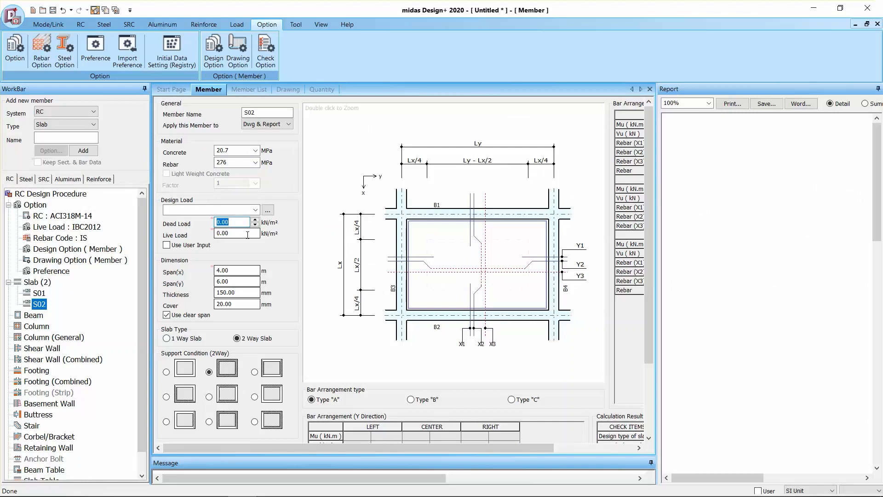
pyautogui.write('3.5')
pyautogui.doubleClick(252, 233)
pyautogui.write('1.9')
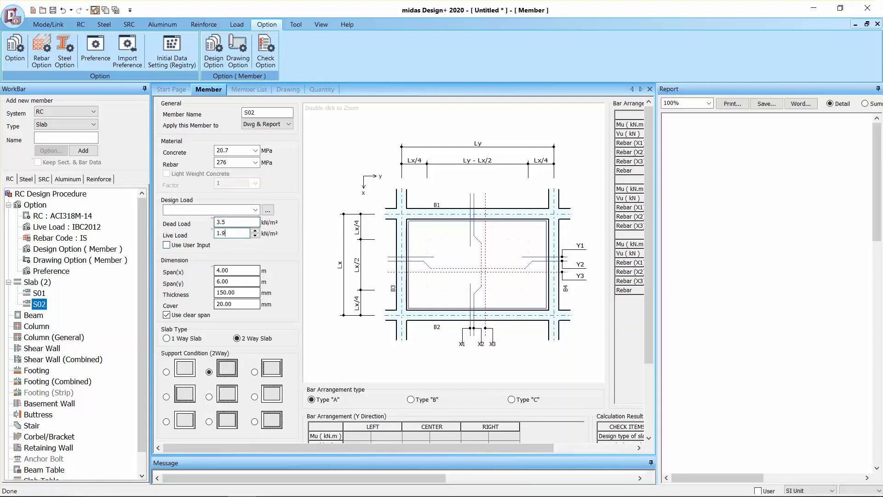
# - Make S02 a one-way slab with a 1.5 m x-span and a thickness of 100 mm
pyautogui.click(239, 270)
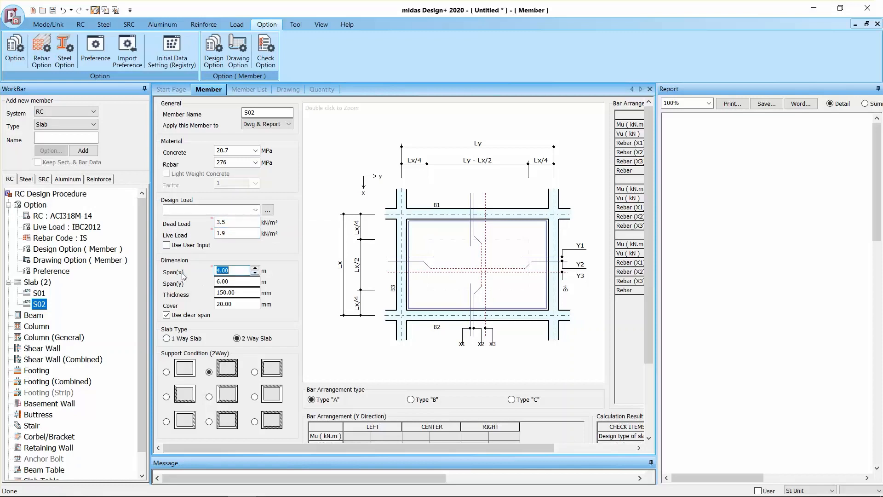
pyautogui.click(193, 339)
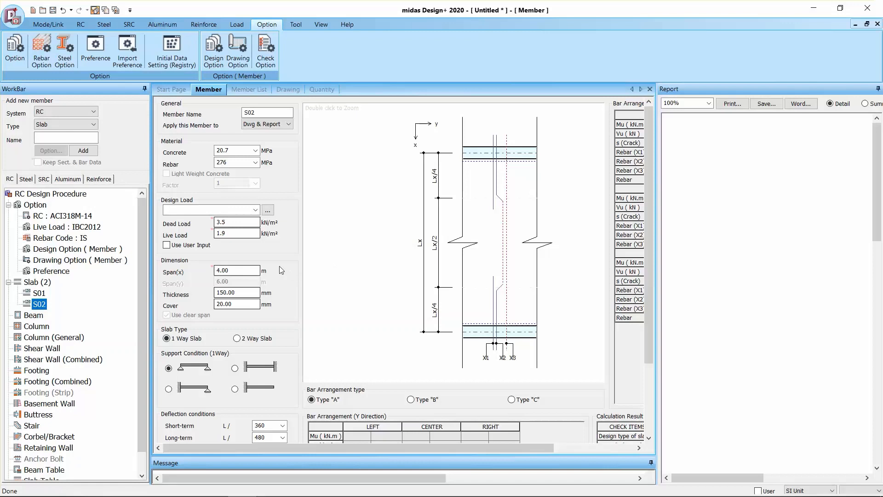
pyautogui.click(240, 271)
pyautogui.write('1.5')
pyautogui.click(242, 293)
pyautogui.moveTo(236, 292); pyautogui.dragTo(188, 297)
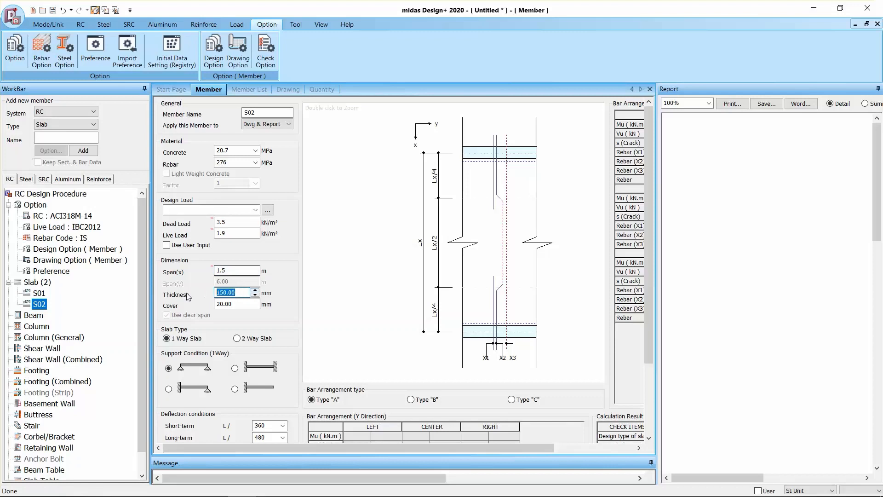
pyautogui.write('1')
# - Set slab S02's support condition to one end fixed and the other simply supported, and run its design with P10@450 rebar
pyautogui.moveTo(650, 246); pyautogui.dragTo(634, 302)
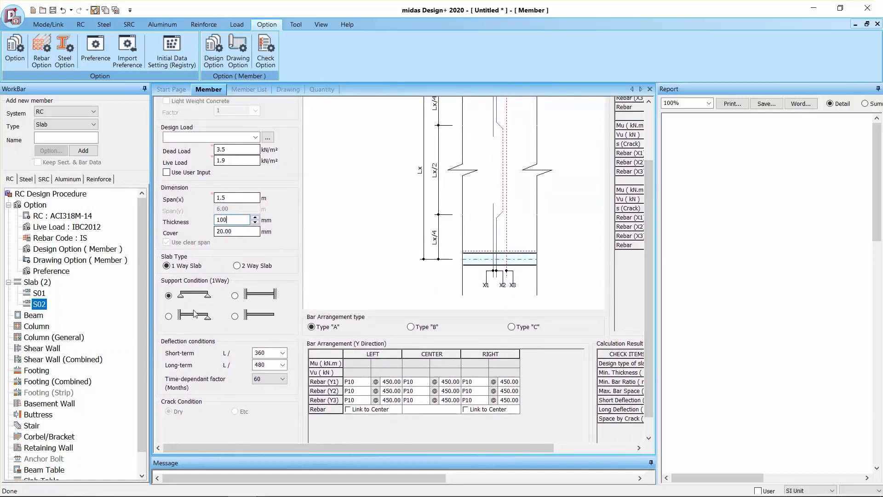
pyautogui.click(169, 316)
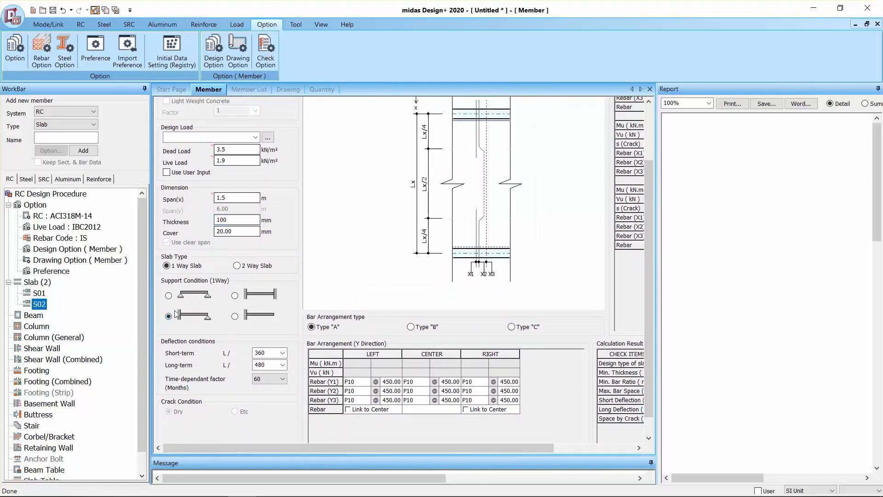
pyautogui.moveTo(646, 228); pyautogui.dragTo(647, 261)
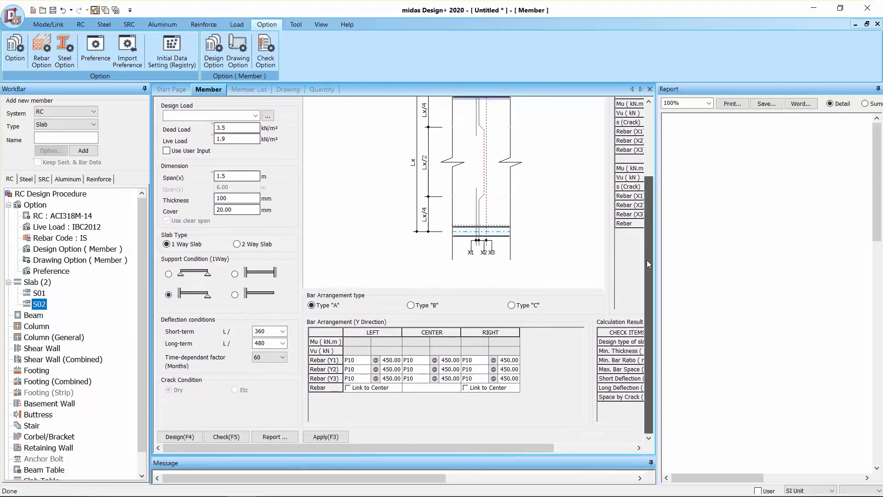
pyautogui.click(179, 437)
pyautogui.click(308, 233)
pyautogui.click(321, 313)
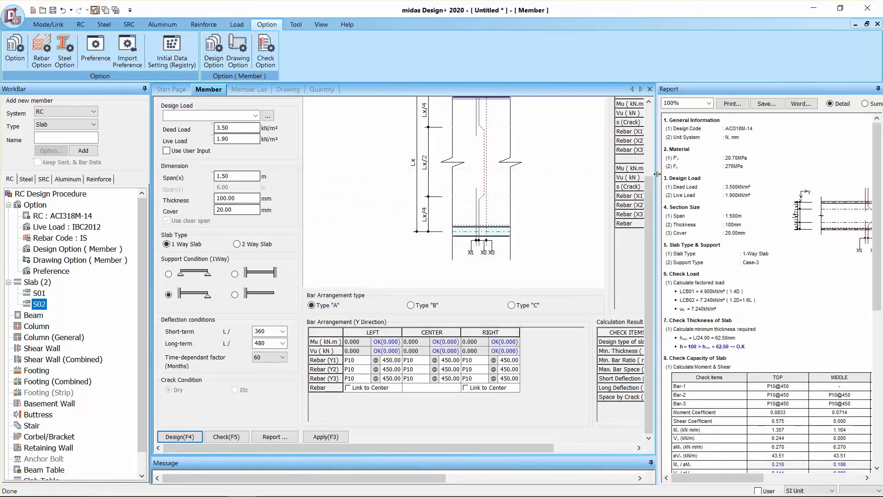
# - Widen the report area to examine slab S02's detailed report, and narrow it again
pyautogui.moveTo(650, 192); pyautogui.dragTo(653, 134)
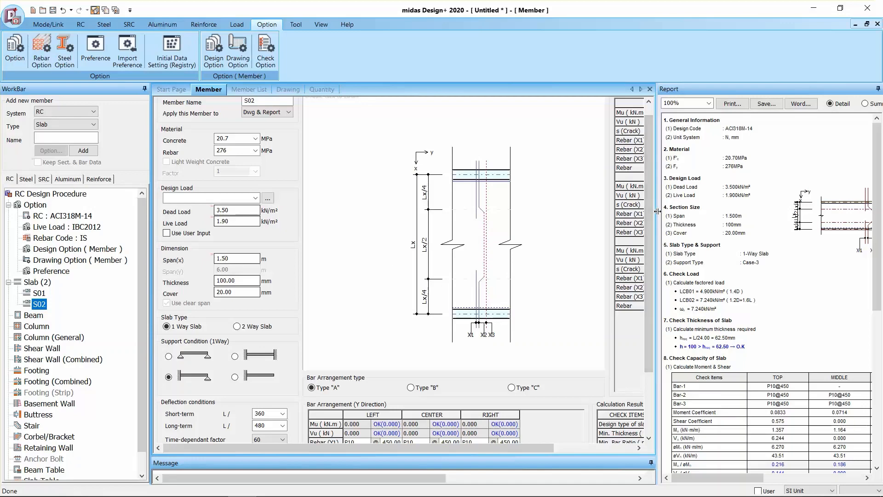
pyautogui.moveTo(655, 212); pyautogui.dragTo(404, 211)
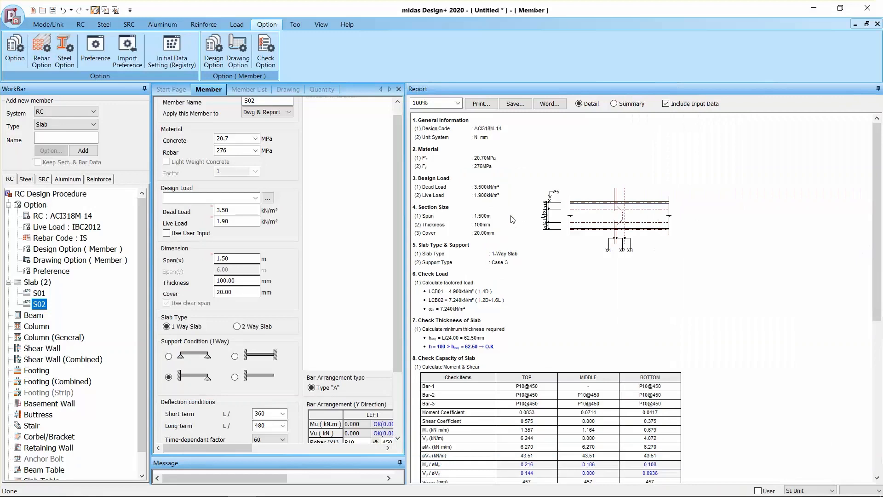
pyautogui.moveTo(878, 203); pyautogui.dragTo(873, 183)
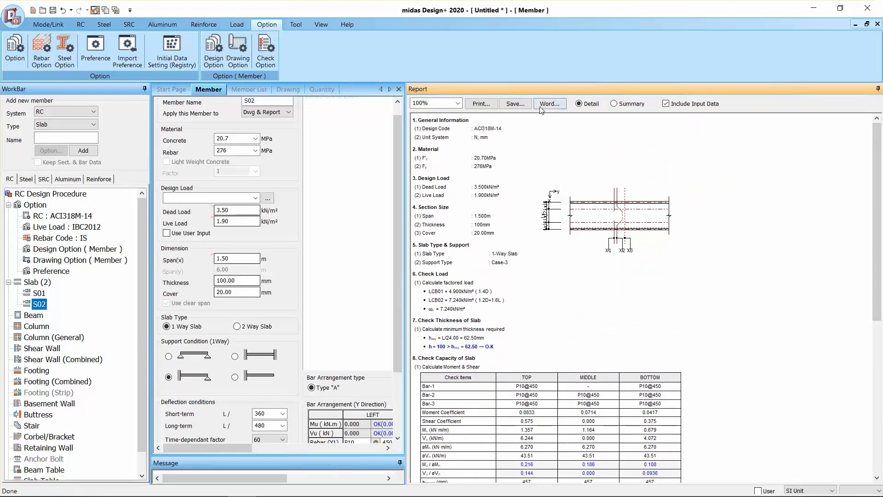
pyautogui.moveTo(413, 116)
pyautogui.mouseDown()
pyautogui.moveTo(684, 152)
pyautogui.moveTo(676, 156)
pyautogui.moveTo(676, 133)
pyautogui.mouseUp()
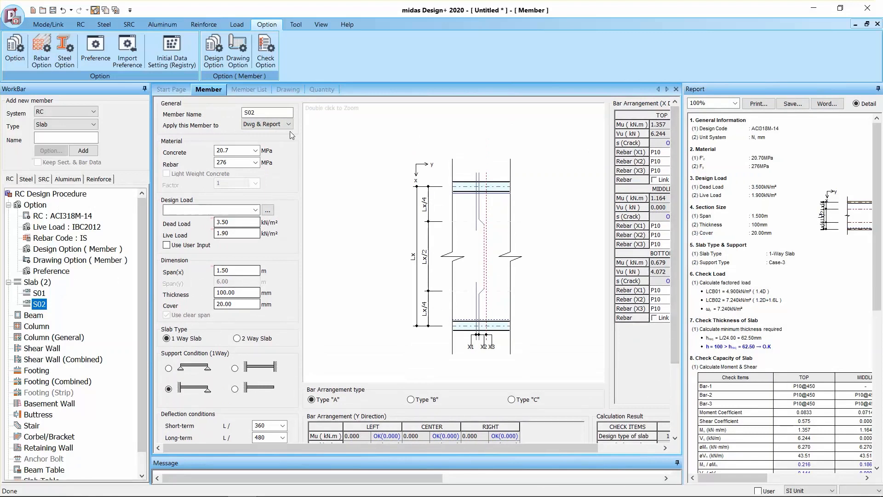
# - Create the RC slab list drawing in the drawing view
pyautogui.click(288, 89)
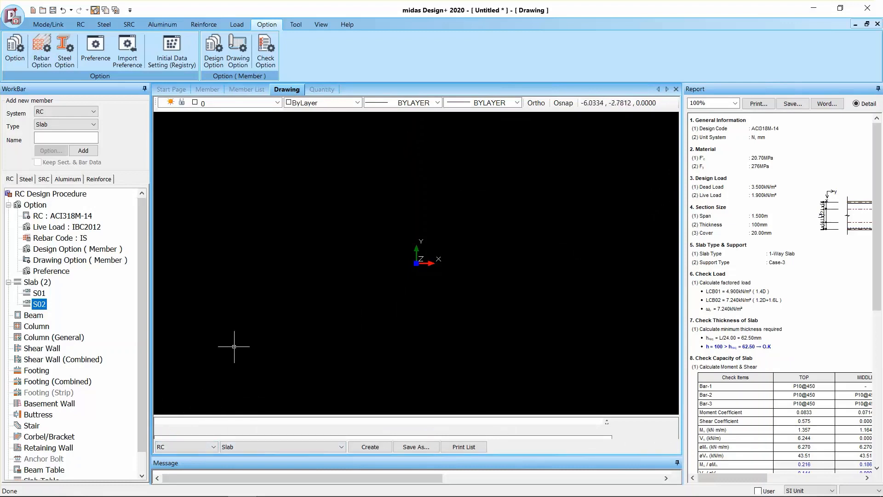
pyautogui.click(186, 446)
pyautogui.click(190, 449)
pyautogui.click(210, 447)
pyautogui.click(244, 444)
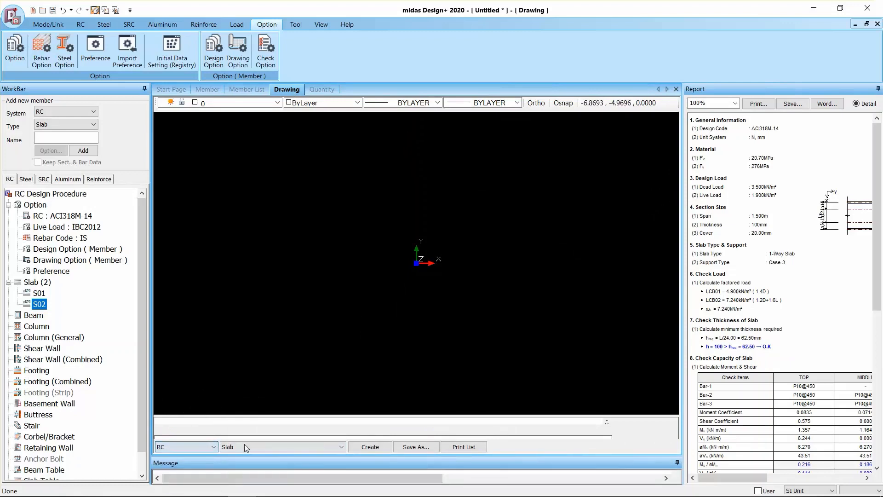
pyautogui.click(278, 449)
pyautogui.click(239, 343)
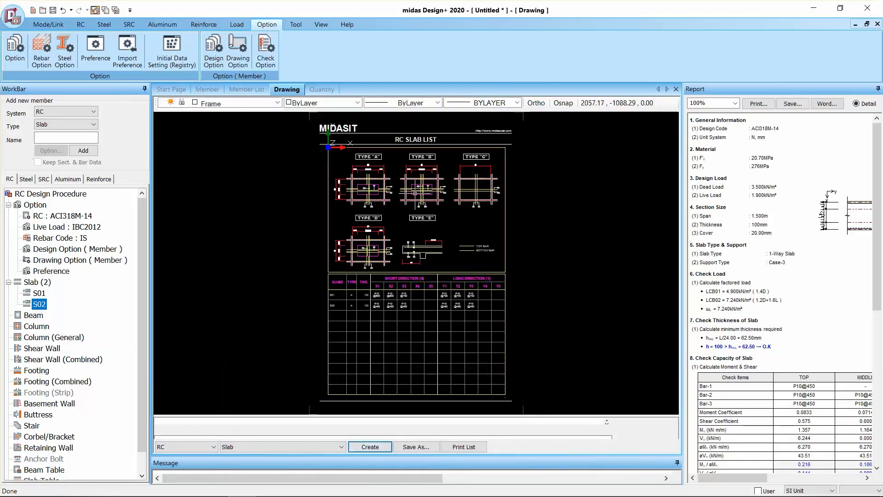
# - Examine the slab list drawing's bar types and table, and view the DWG 2007 save options without saving
pyautogui.moveTo(414, 193); pyautogui.dragTo(393, 208, button='middle')
pyautogui.scroll(4, 393, 207)
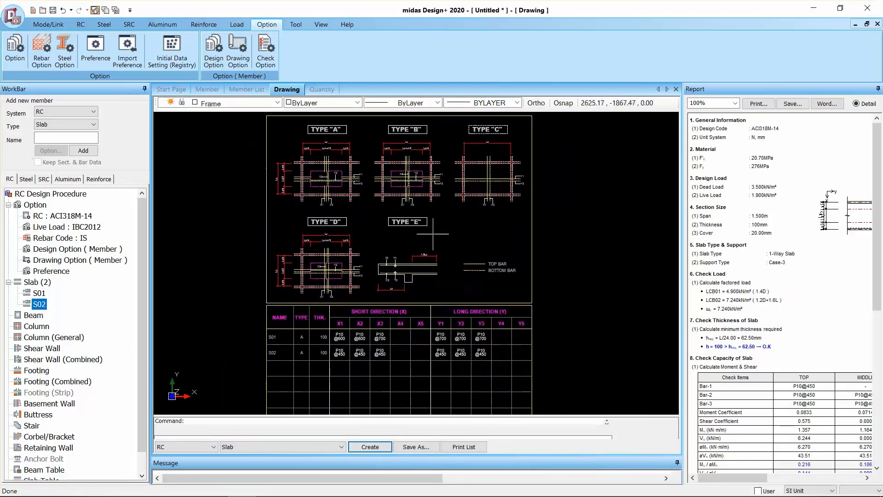
pyautogui.scroll(-3, 409, 244)
pyautogui.scroll(4, 403, 237)
pyautogui.scroll(-4, 395, 230)
pyautogui.moveTo(374, 306); pyautogui.dragTo(388, 247, button='middle')
pyautogui.moveTo(408, 280); pyautogui.dragTo(394, 282, button='middle')
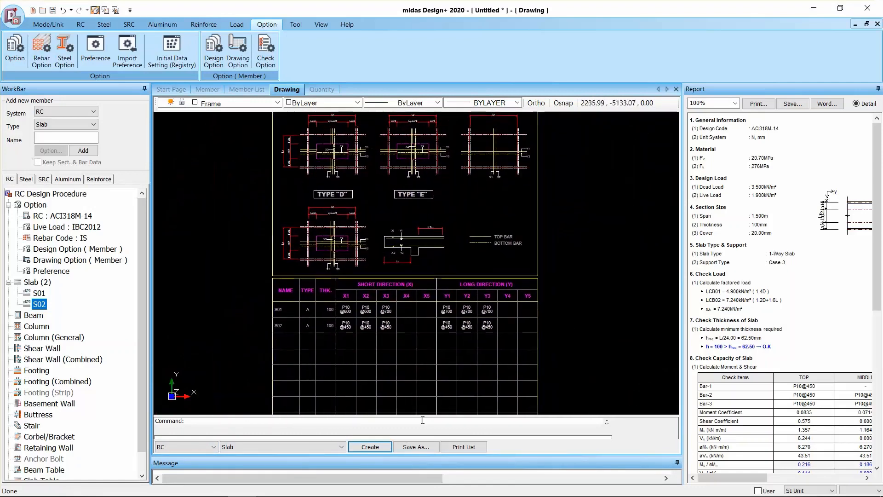
pyautogui.click(423, 446)
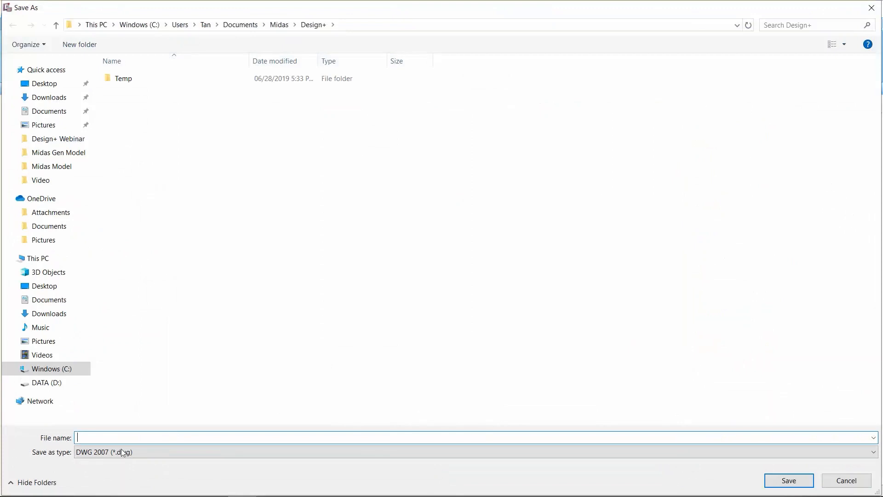
pyautogui.click(871, 8)
# - Inspect the rebar entries for S01 and S02 in the slab list up close, and return to the whole sheet
pyautogui.scroll(3, 389, 315)
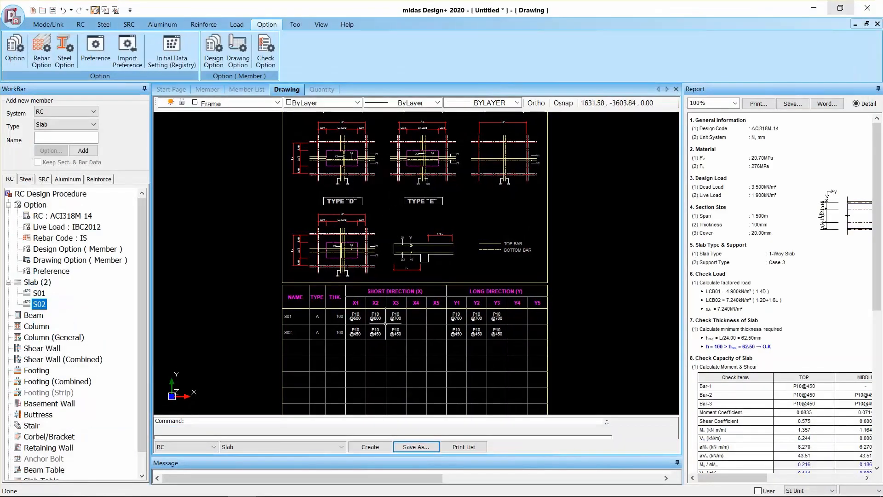
pyautogui.moveTo(436, 283)
pyautogui.mouseDown(button='middle')
pyautogui.moveTo(408, 306)
pyautogui.moveTo(435, 373)
pyautogui.moveTo(445, 267)
pyautogui.mouseUp(button='middle')
pyautogui.moveTo(441, 320)
pyautogui.mouseDown(button='middle')
pyautogui.moveTo(450, 274)
pyautogui.moveTo(416, 229)
pyautogui.moveTo(419, 165)
pyautogui.moveTo(443, 273)
pyautogui.mouseUp(button='middle')
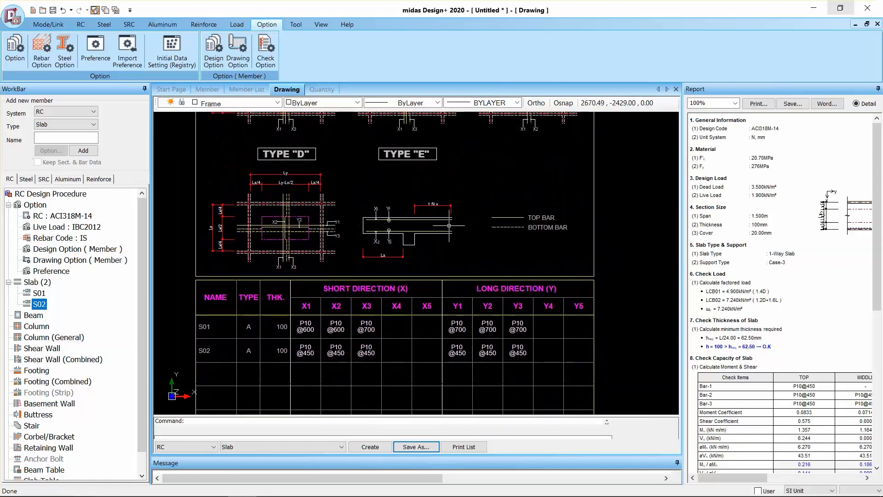
pyautogui.scroll(-2, 449, 225)
pyautogui.scroll(-4, 449, 225)
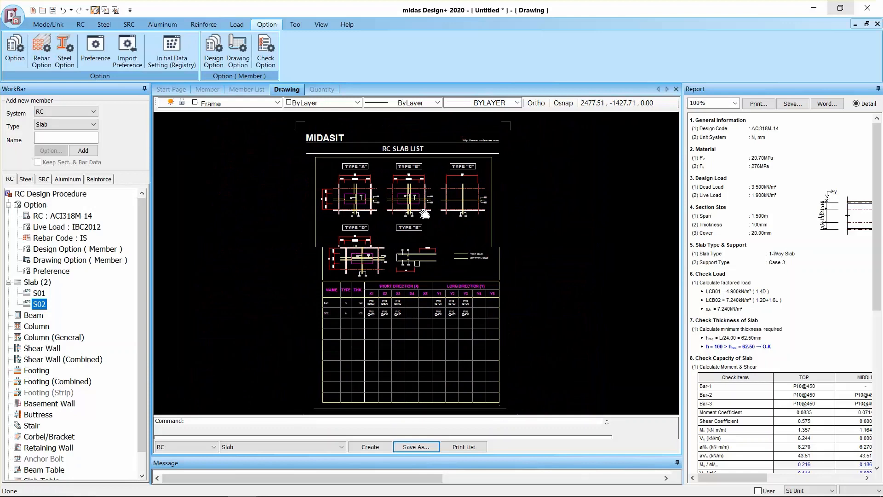
pyautogui.moveTo(413, 195); pyautogui.dragTo(411, 189, button='middle')
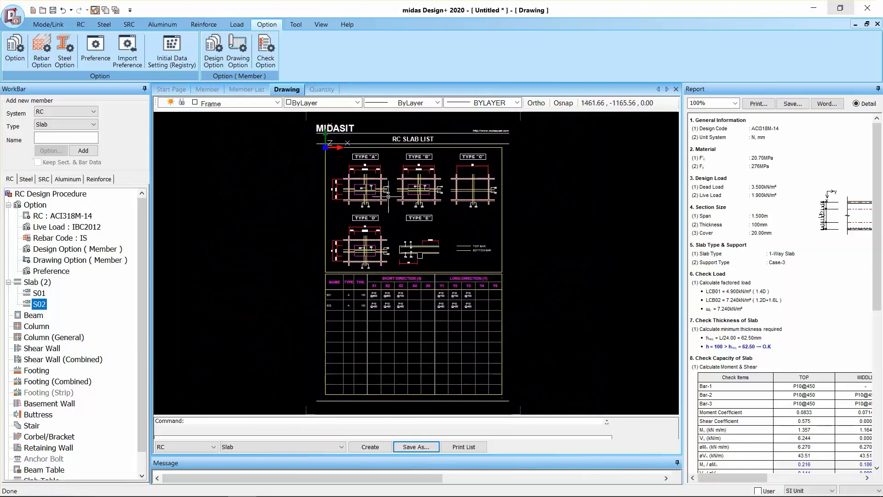
pyautogui.moveTo(395, 196); pyautogui.dragTo(394, 198, button='middle')
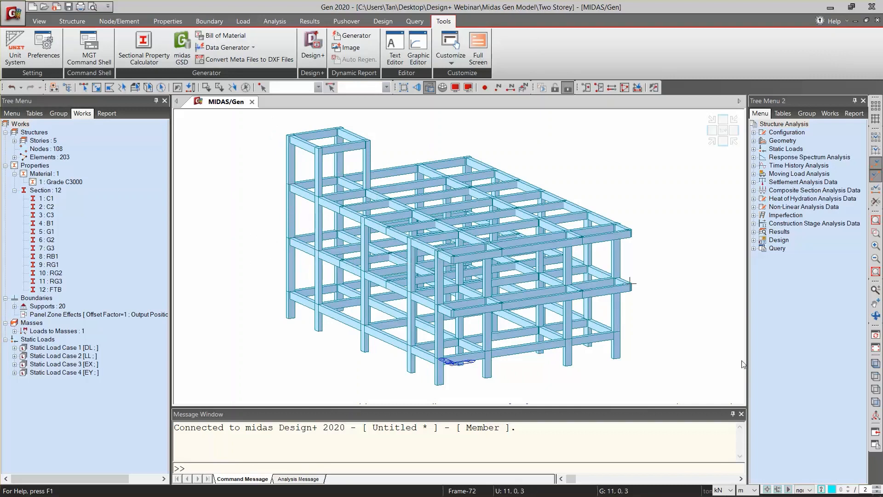
# - Switch to midas Gen and open the selection filter's direction options
pyautogui.click(804, 489)
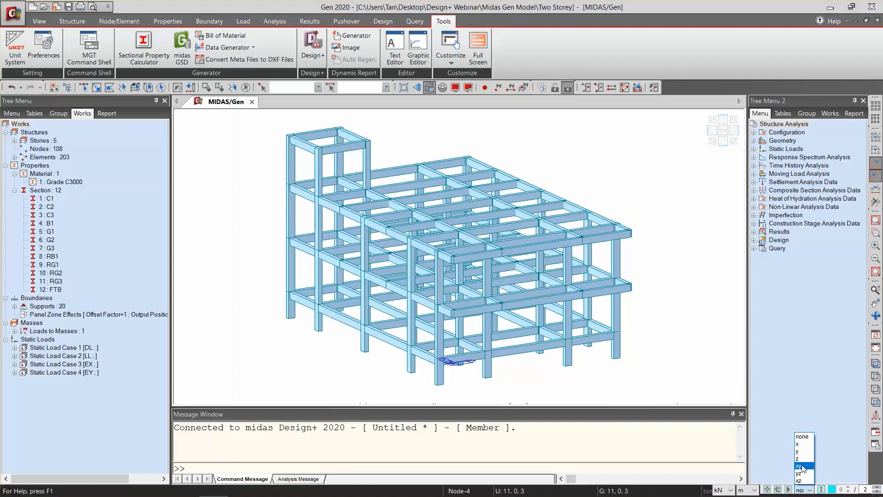
# - Filter the selection to the xy plane and select all beams of the two-storey frame
pyautogui.click(804, 466)
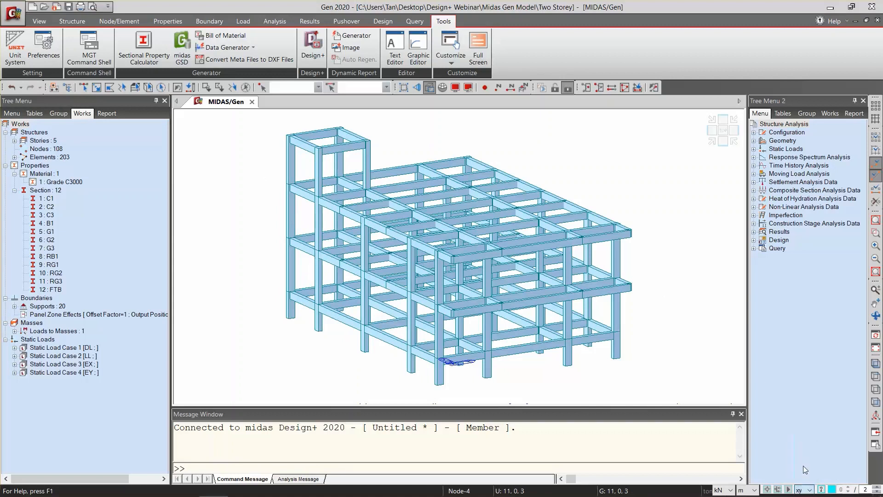
pyautogui.click(161, 87)
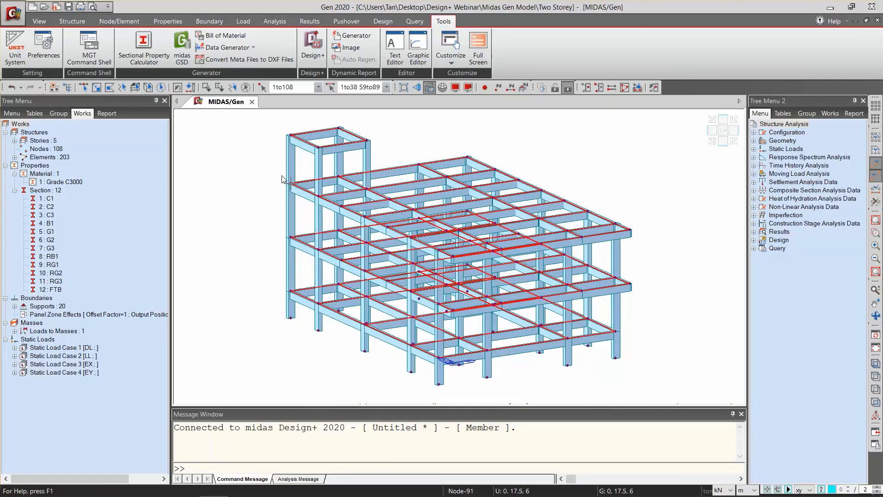
# - Switch to midas Design+ and set the new RC member's type to Beam
pyautogui.hotkey('alt', 'Tab')
pyautogui.hotkey('alt', 'Tab')
pyautogui.hotkey('alt', 'Tab')
pyautogui.hotkey('alt', 'Tab')
pyautogui.hotkey('alt', 'Tab')
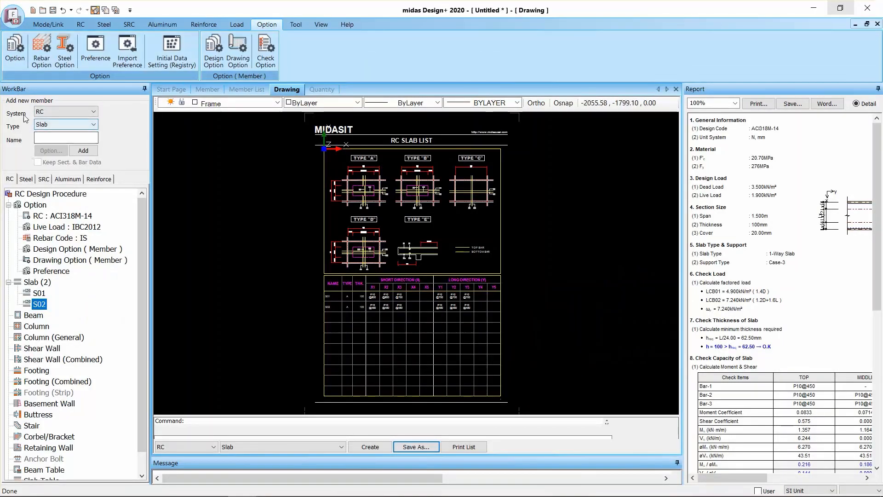
pyautogui.click(52, 125)
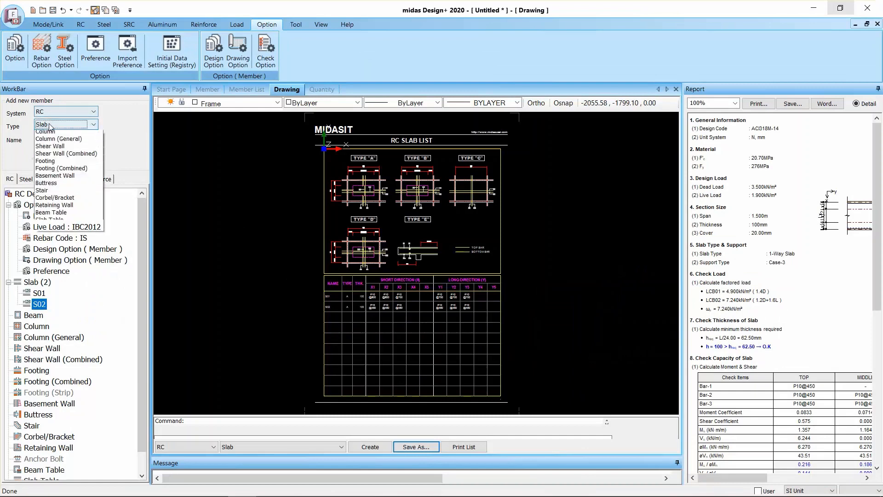
pyautogui.click(43, 141)
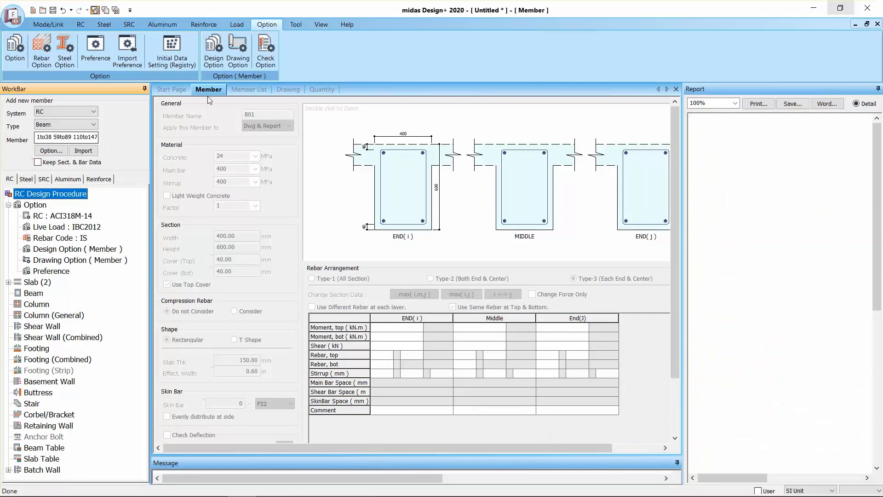
# - Compare the element numbers in the Member field with the selected elements in midas Gen, and return to midas Design+
pyautogui.moveTo(45, 136); pyautogui.dragTo(79, 137)
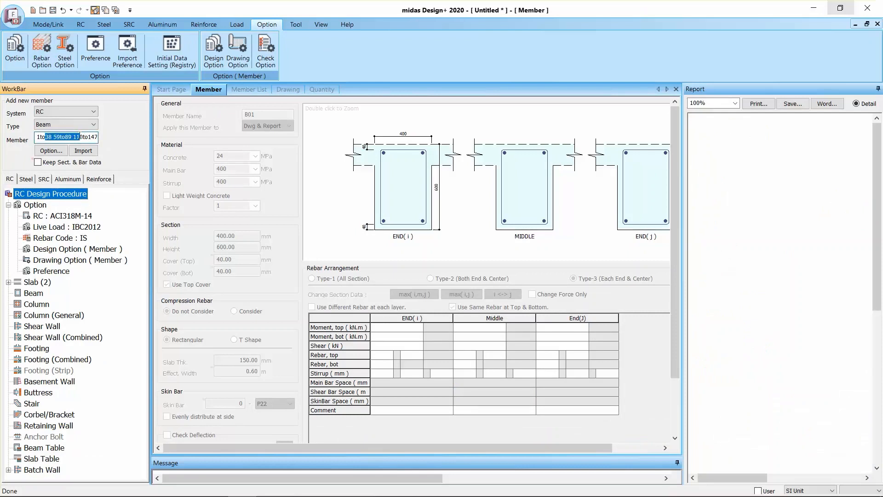
pyautogui.click(42, 138)
pyautogui.moveTo(66, 136); pyautogui.dragTo(110, 136)
pyautogui.click(57, 137)
pyautogui.hotkey('alt', 'Tab')
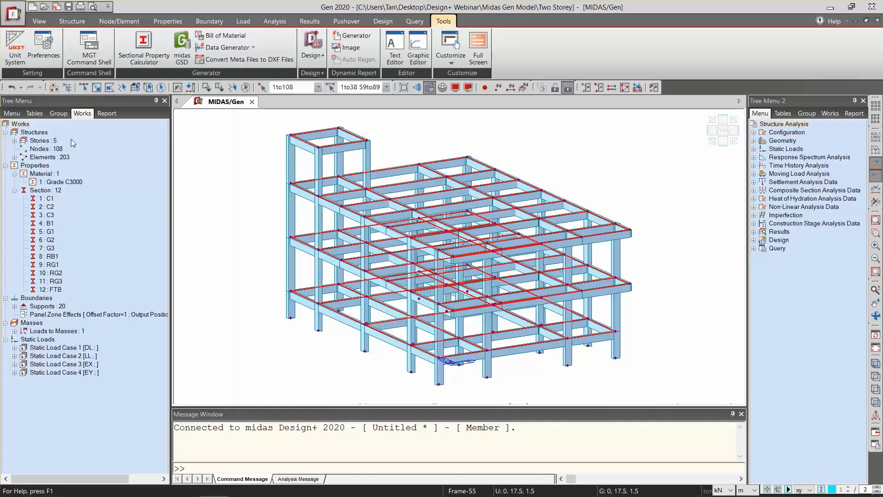
pyautogui.moveTo(353, 90)
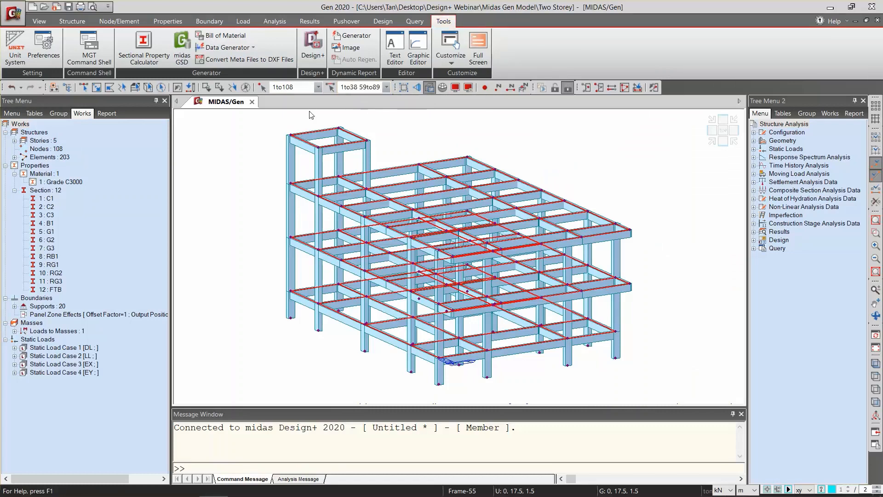
pyautogui.hotkey('alt', 'Tab')
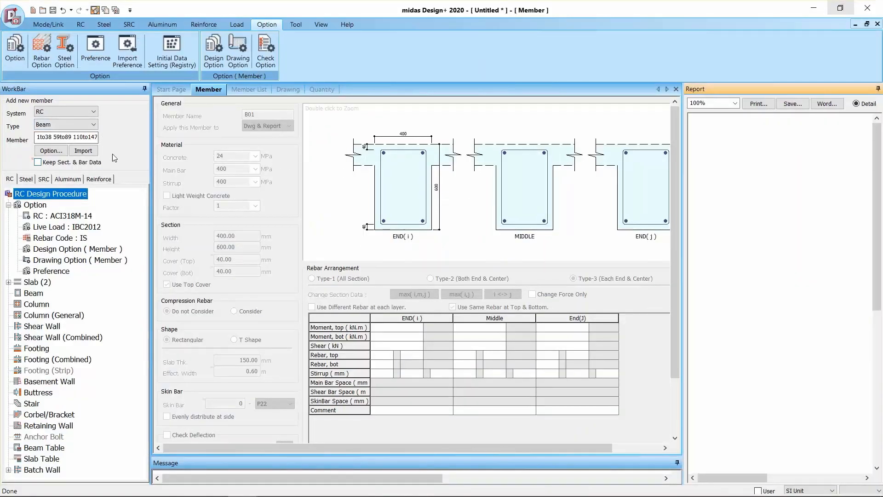
# - In the link options, name members by section name only and apply the link option by member to Beam & Girder, linked by section
pyautogui.click(48, 151)
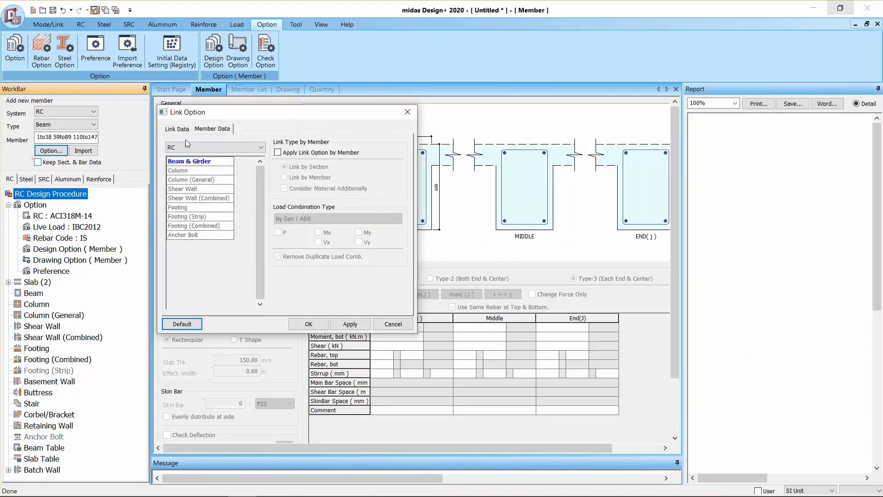
pyautogui.click(175, 131)
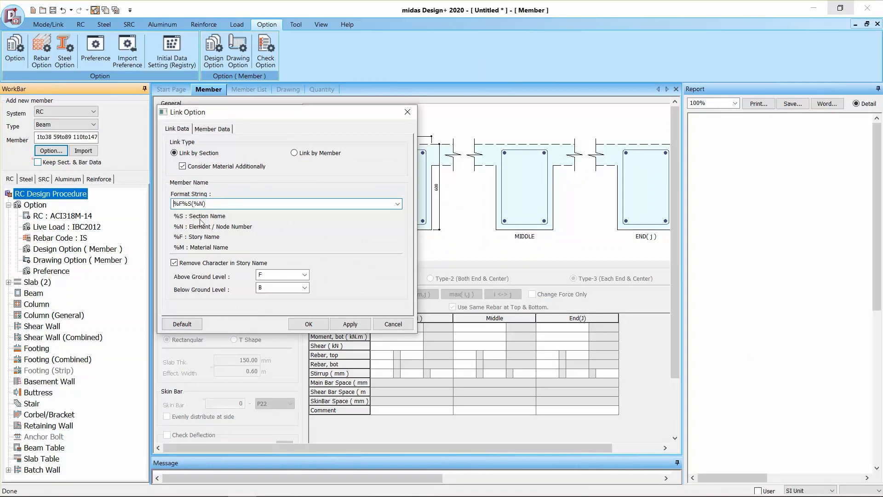
pyautogui.moveTo(214, 204); pyautogui.dragTo(141, 204)
pyautogui.write('&')
pyautogui.click(212, 130)
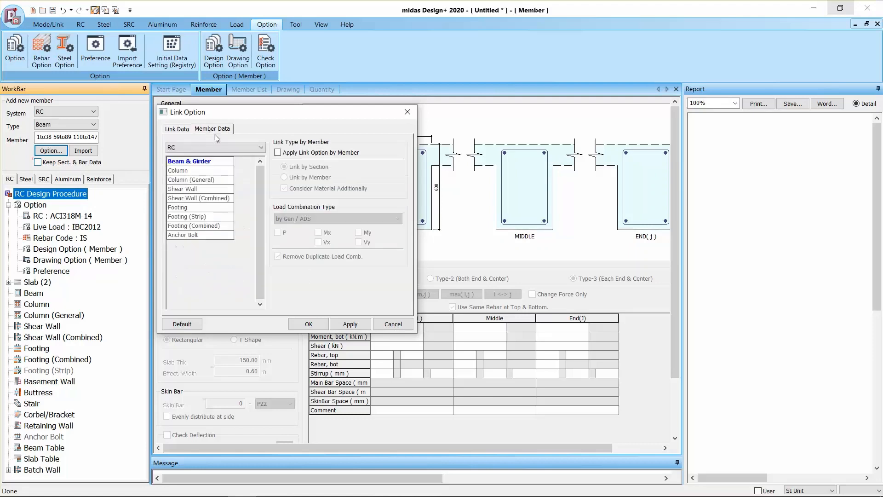
pyautogui.click(312, 153)
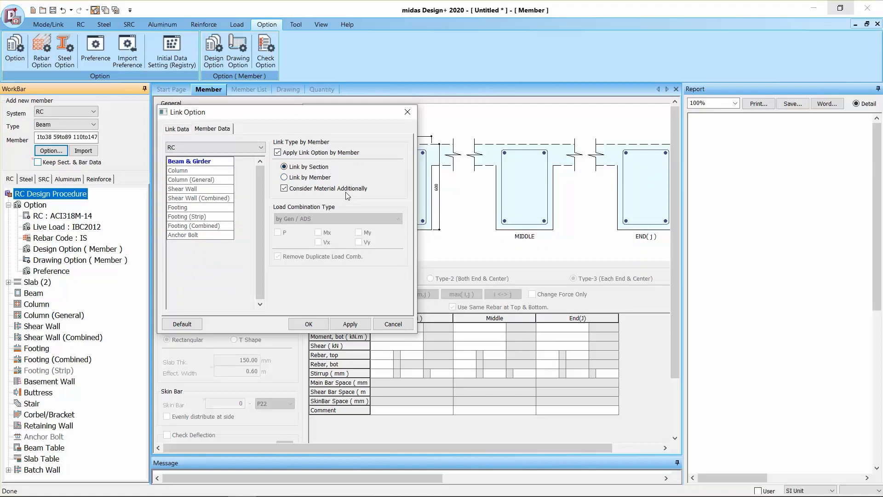
pyautogui.click(306, 323)
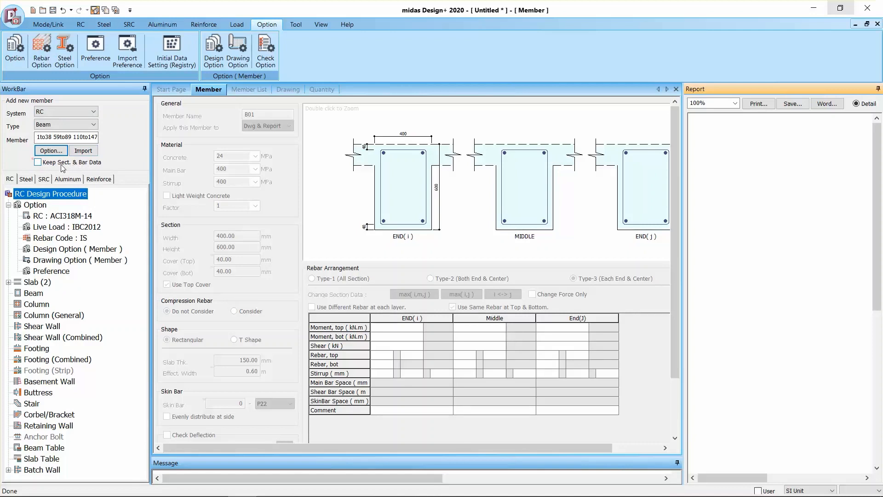
# - Import the selected beams with their section and bar data kept, accepting the differing RC design code
pyautogui.click(38, 162)
pyautogui.click(83, 150)
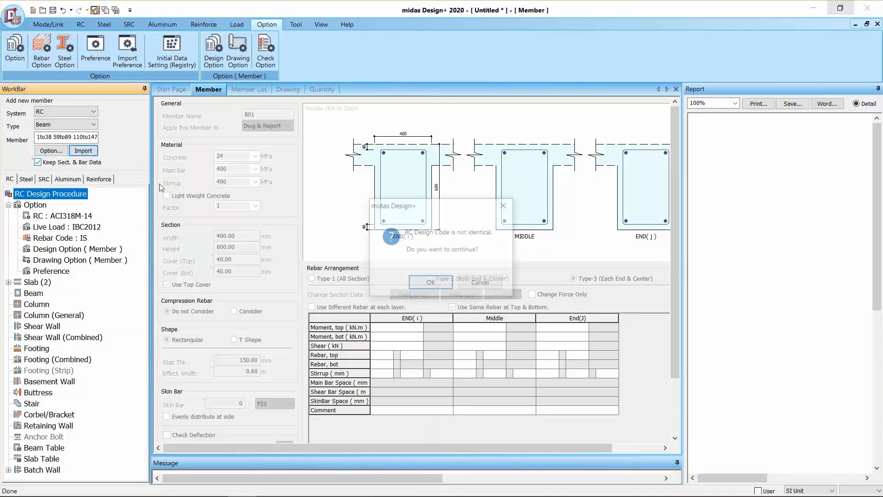
pyautogui.click(442, 283)
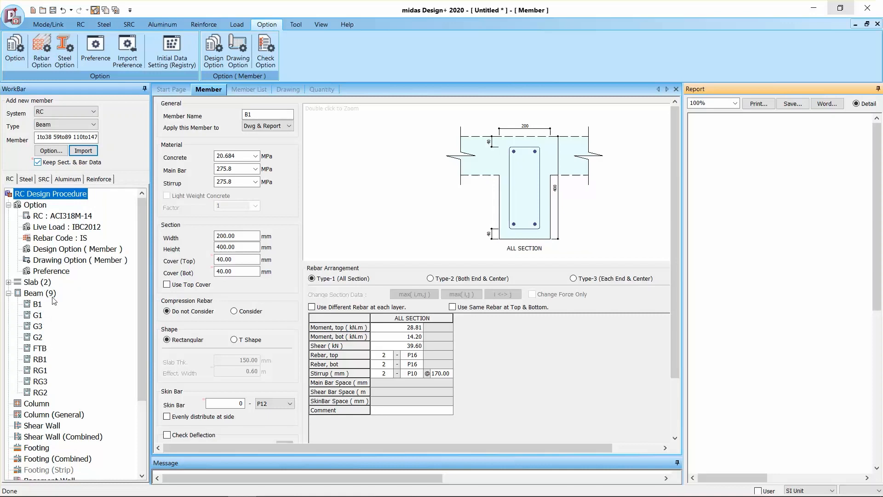
# - Move girder G2 above G3 in the imported beam list
pyautogui.click(34, 295)
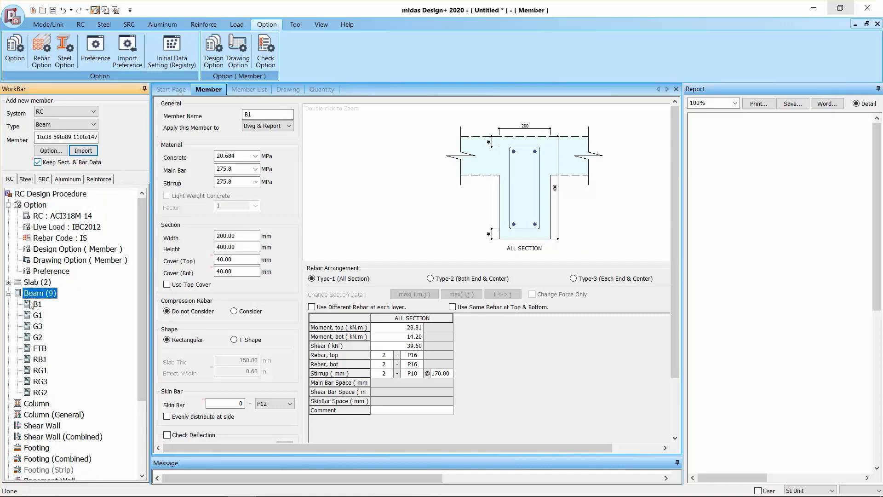
pyautogui.click(37, 304)
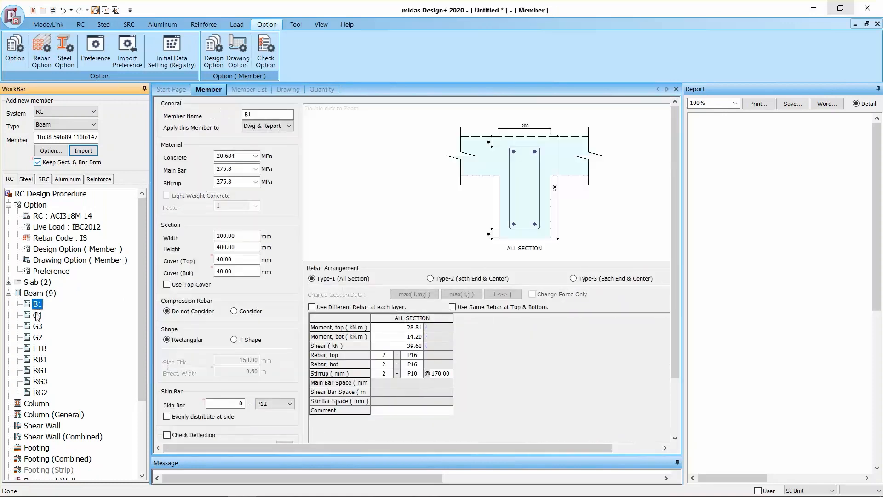
pyautogui.click(36, 341)
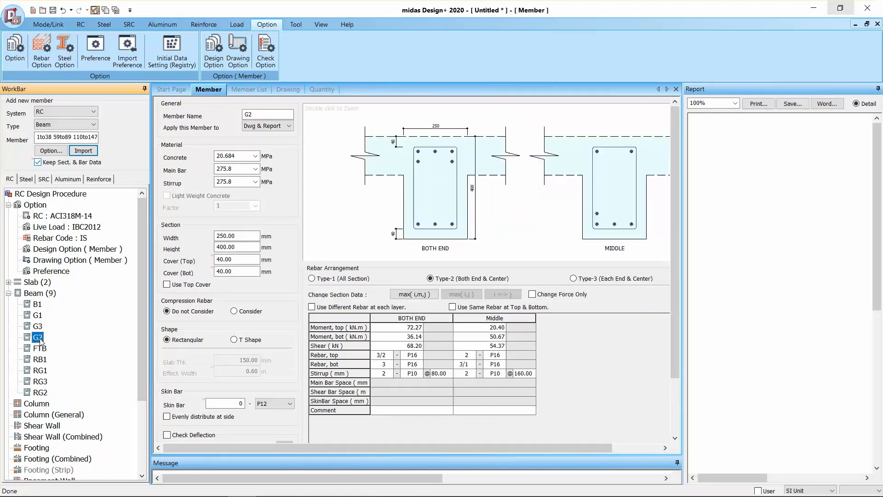
pyautogui.moveTo(39, 341); pyautogui.dragTo(40, 327)
pyautogui.moveTo(39, 326); pyautogui.dragTo(40, 318)
pyautogui.click(28, 316)
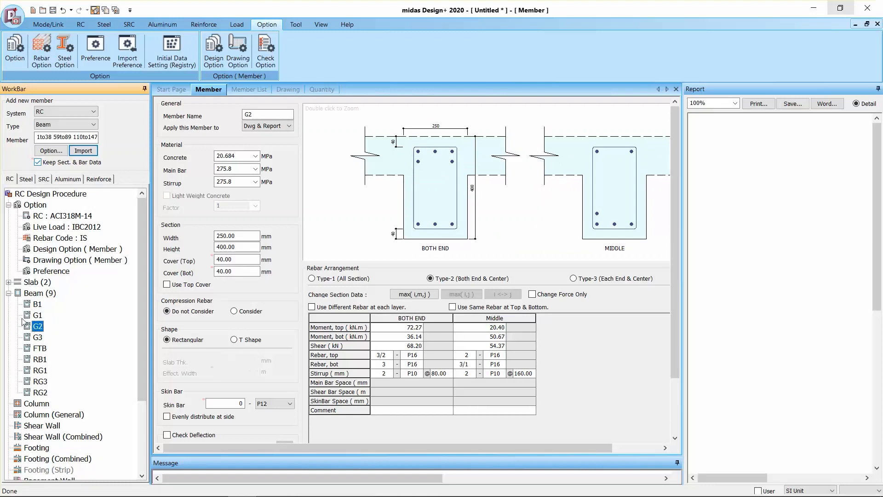
pyautogui.click(42, 340)
# - Move roof girder RG2 above RG3 in the beam list
pyautogui.click(44, 382)
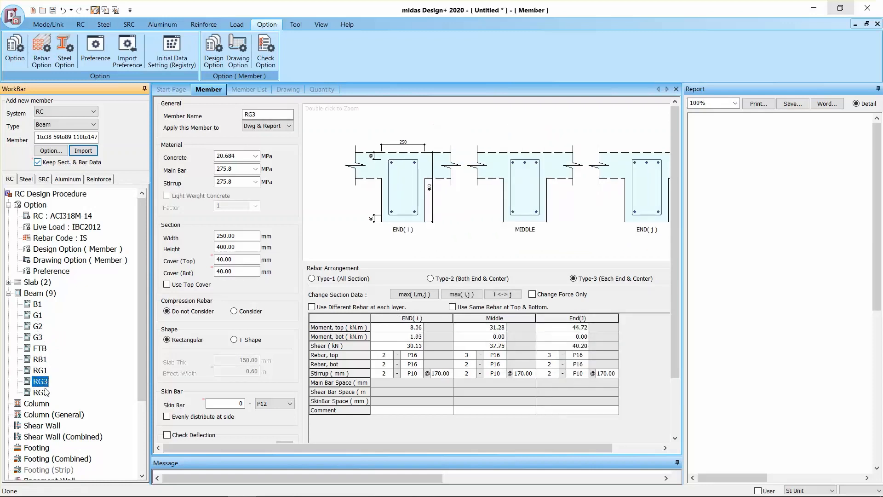
pyautogui.click(43, 392)
pyautogui.click(36, 381)
pyautogui.moveTo(40, 393); pyautogui.dragTo(59, 381)
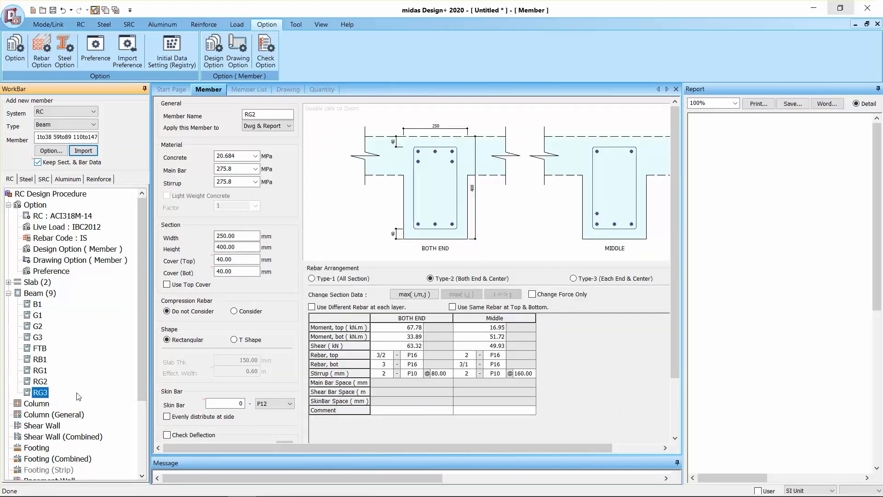
# - Move beam FTB to the start of the beam list and open its member data
pyautogui.click(36, 349)
pyautogui.moveTo(36, 349); pyautogui.dragTo(48, 314)
pyautogui.click(36, 325)
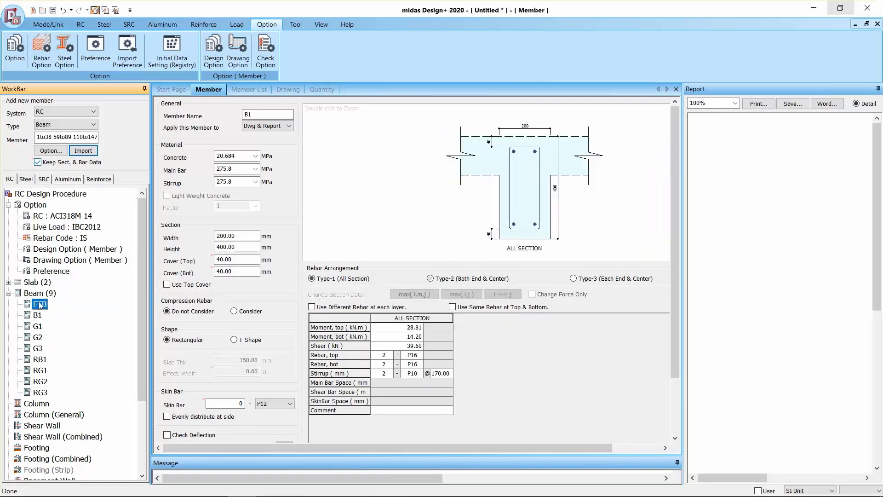
pyautogui.click(30, 305)
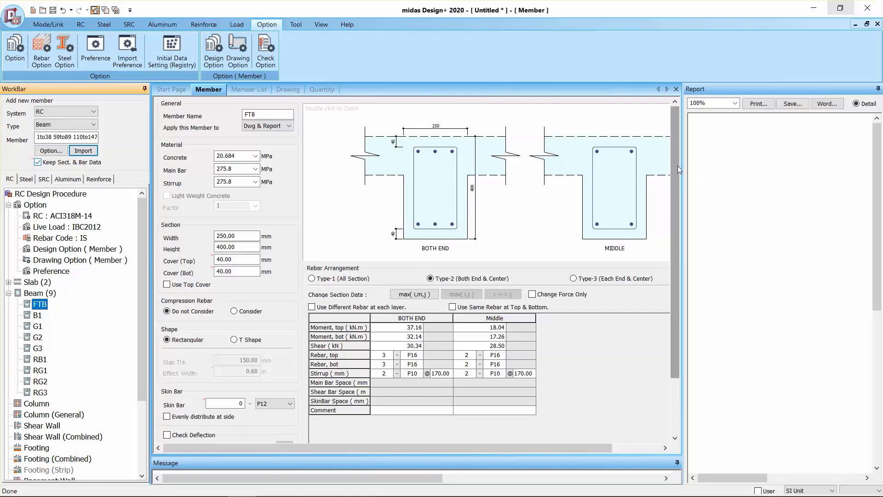
pyautogui.moveTo(678, 166)
pyautogui.mouseDown()
pyautogui.moveTo(677, 228)
pyautogui.moveTo(697, 158)
pyautogui.mouseUp()
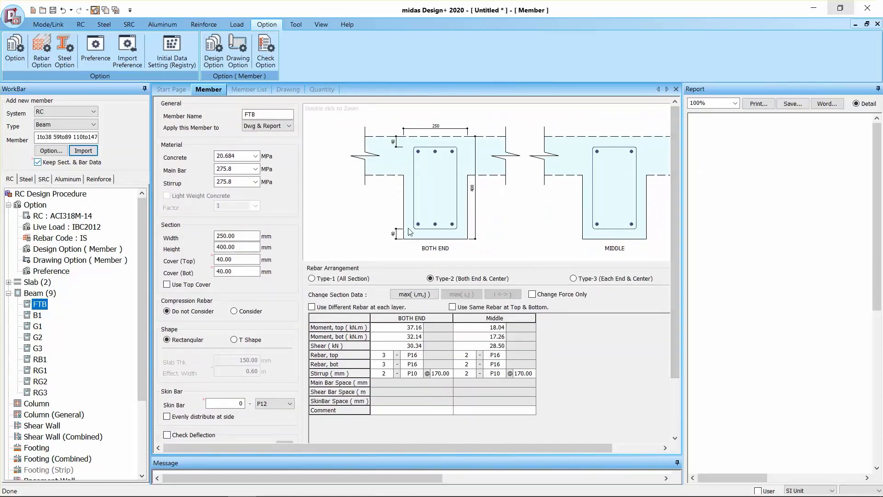
# - Run the design check on beam B1 and review its moment, shear and bar spacing results
pyautogui.click(37, 315)
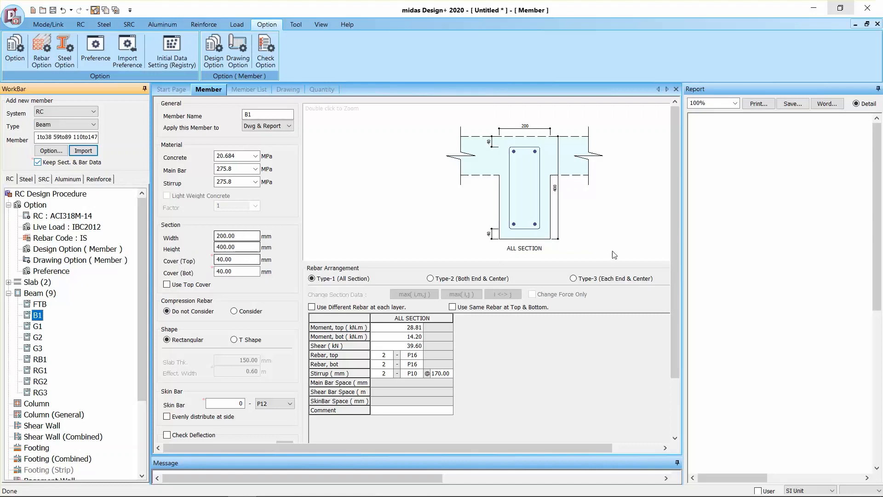
pyautogui.moveTo(675, 219); pyautogui.dragTo(693, 284)
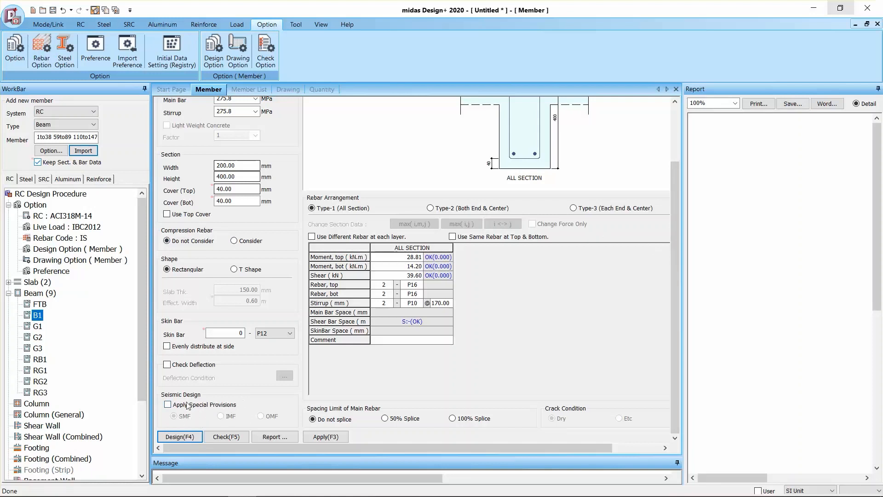
pyautogui.moveTo(676, 274); pyautogui.dragTo(696, 208)
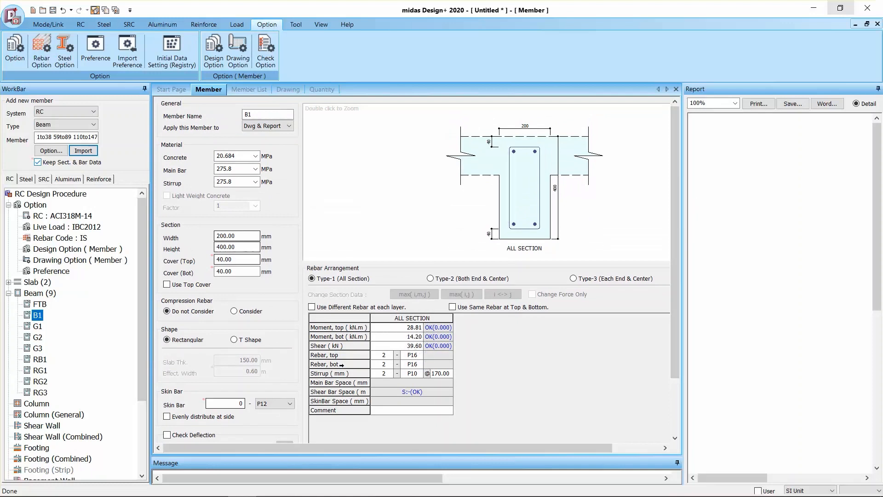
pyautogui.moveTo(486, 448); pyautogui.dragTo(538, 382)
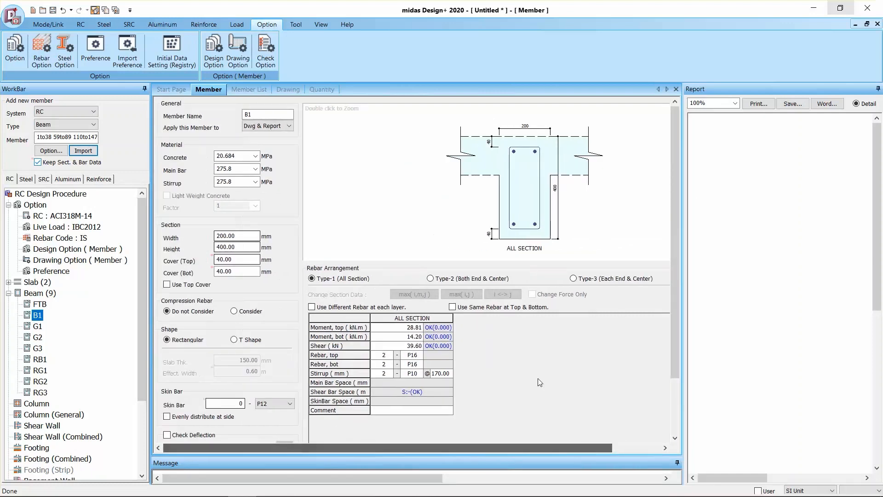
pyautogui.moveTo(674, 279); pyautogui.dragTo(263, 295)
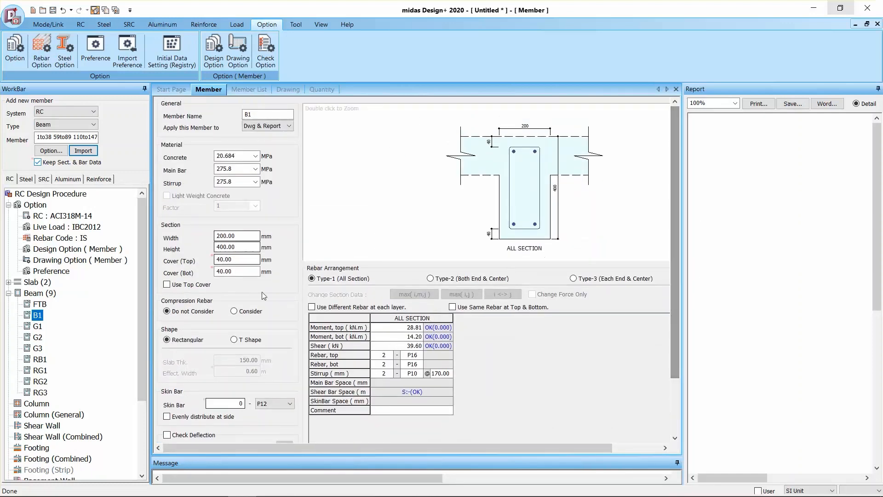
# - Run the design check on girder G1 and review the results at both ends and the middle
pyautogui.click(37, 327)
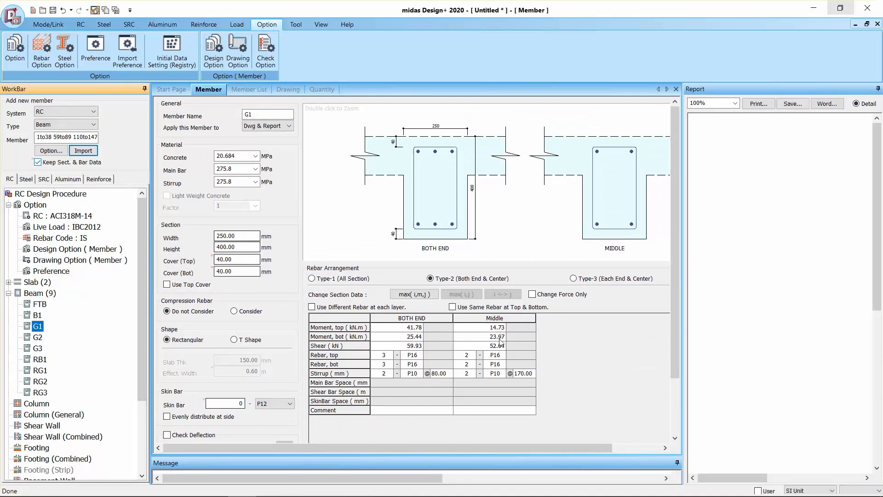
pyautogui.moveTo(676, 281)
pyautogui.mouseDown()
pyautogui.moveTo(684, 297)
pyautogui.moveTo(682, 268)
pyautogui.mouseUp()
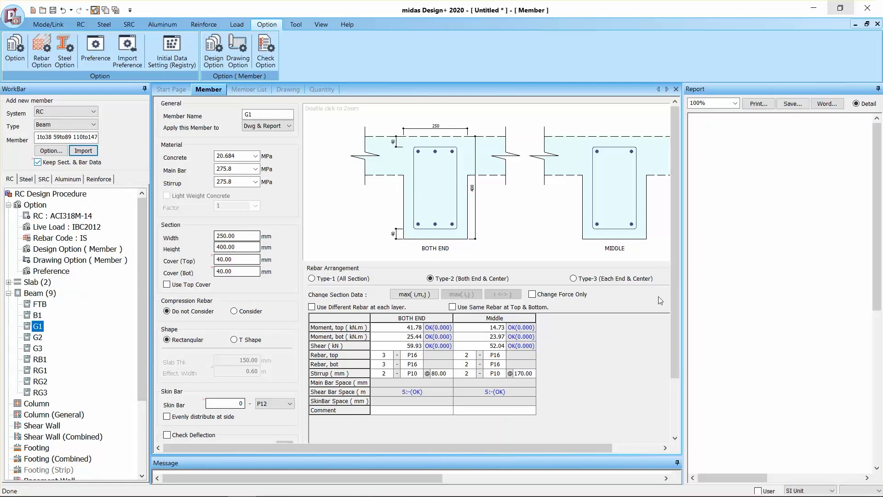
pyautogui.moveTo(676, 277)
pyautogui.mouseDown()
pyautogui.moveTo(671, 353)
pyautogui.moveTo(687, 258)
pyautogui.moveTo(692, 375)
pyautogui.moveTo(698, 238)
pyautogui.mouseUp()
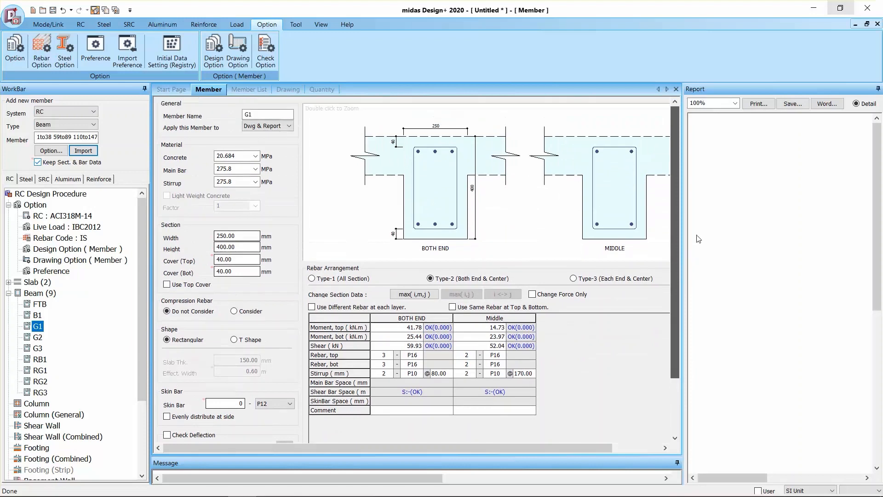
# - Review all imported beams in the member list, including their seismic design, force and rebar columns
pyautogui.click(248, 90)
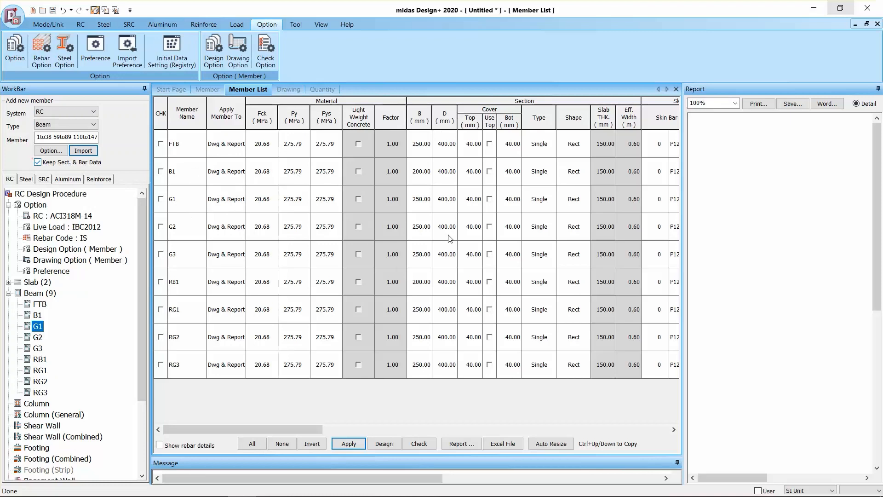
pyautogui.moveTo(274, 425); pyautogui.dragTo(402, 421)
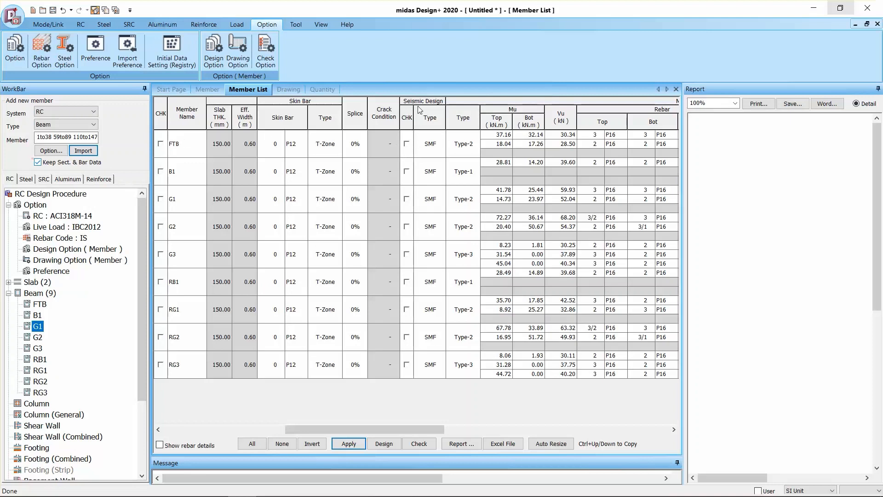
# - Enable seismic design for all nine beams, from FTB through RG3, in the member list
pyautogui.click(407, 145)
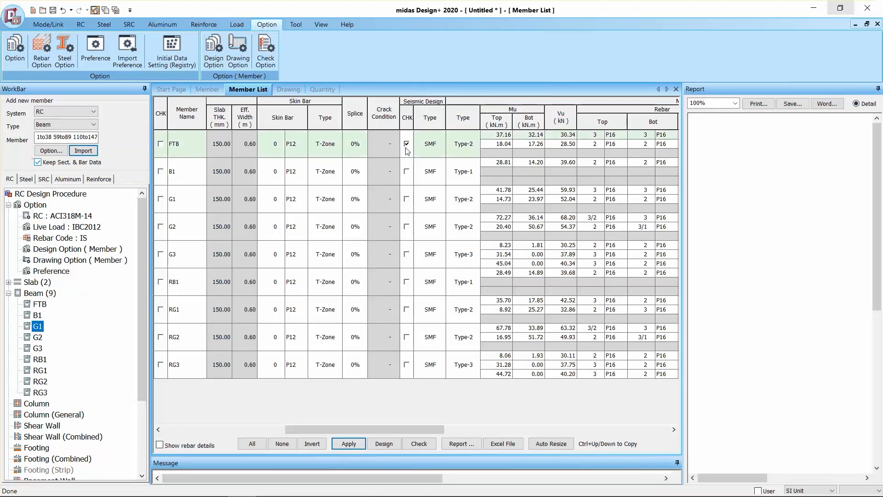
pyautogui.click(410, 173)
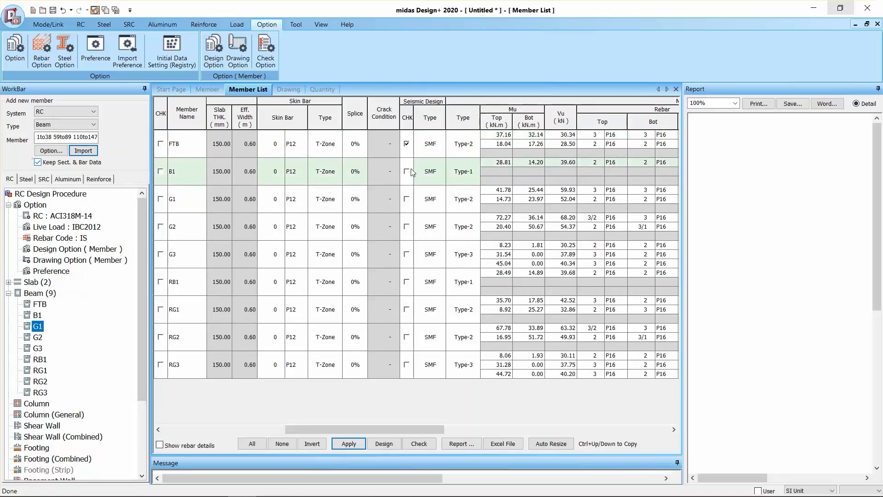
pyautogui.click(407, 200)
pyautogui.click(406, 227)
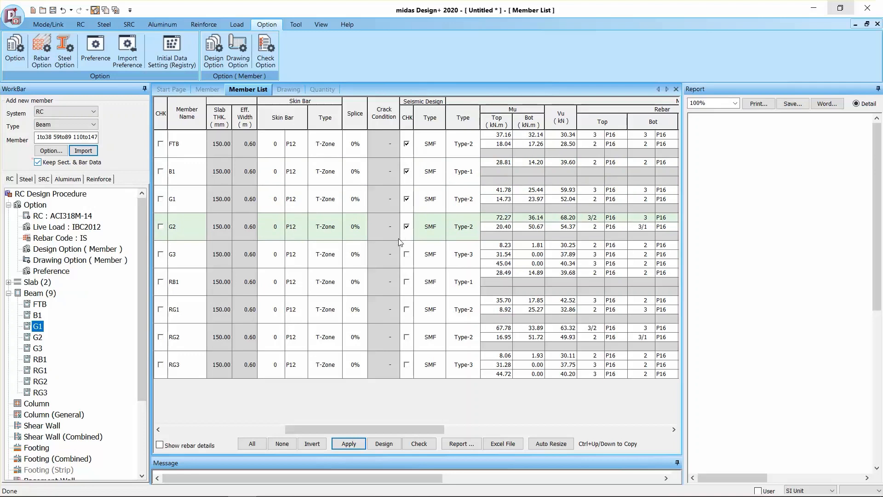
pyautogui.click(407, 254)
pyautogui.click(406, 282)
pyautogui.click(406, 309)
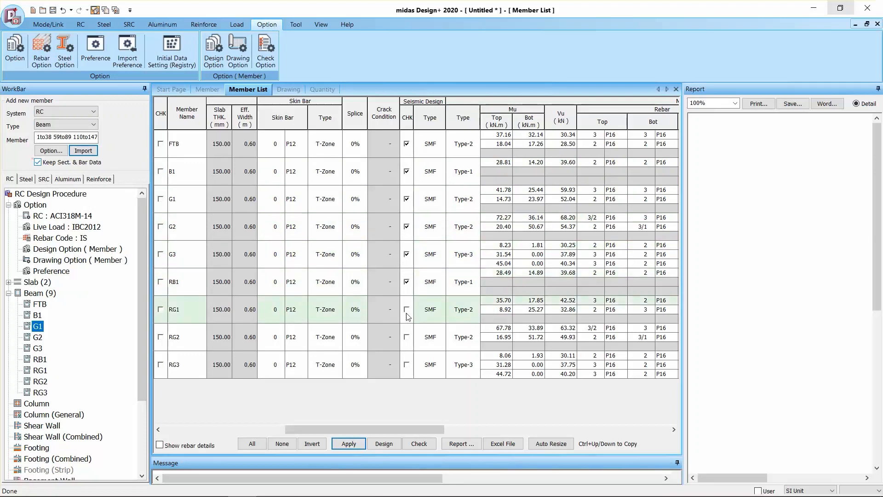
pyautogui.click(407, 337)
pyautogui.click(406, 364)
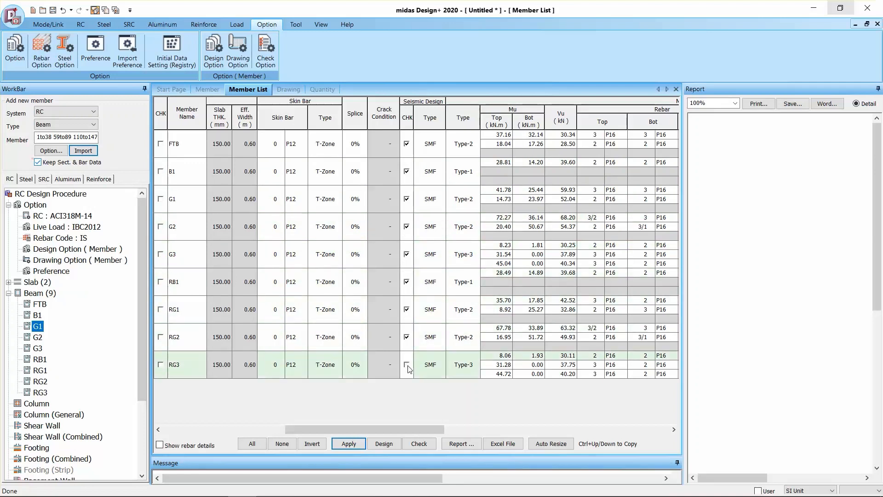
# - Run the design check on all beams together and review their rebar spacing and strength ratio columns
pyautogui.moveTo(397, 428); pyautogui.dragTo(261, 435)
pyautogui.click(247, 444)
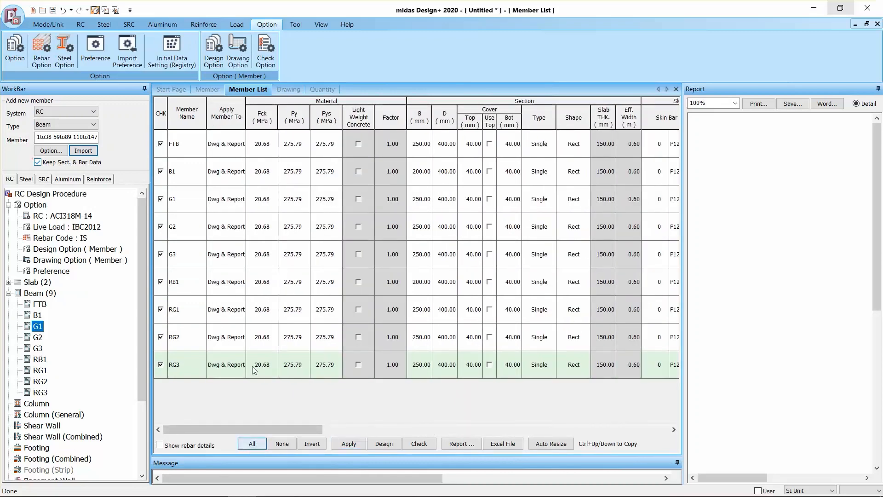
pyautogui.click(420, 444)
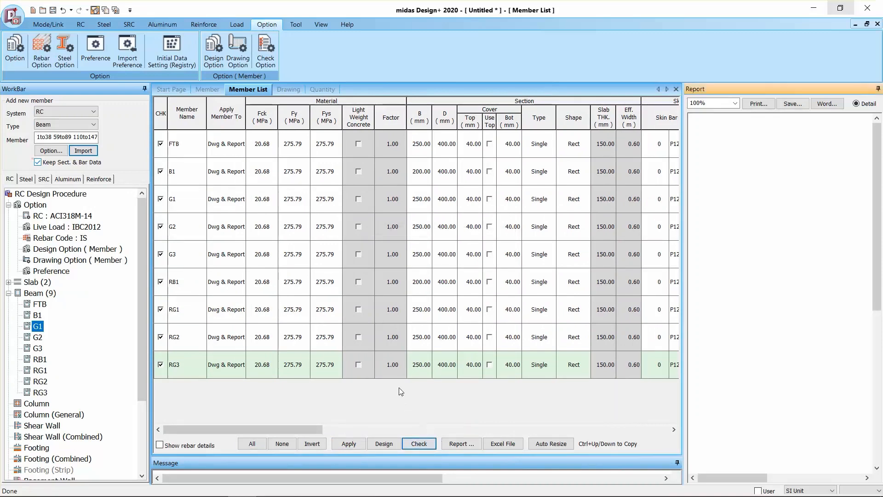
pyautogui.moveTo(294, 430); pyautogui.dragTo(653, 414)
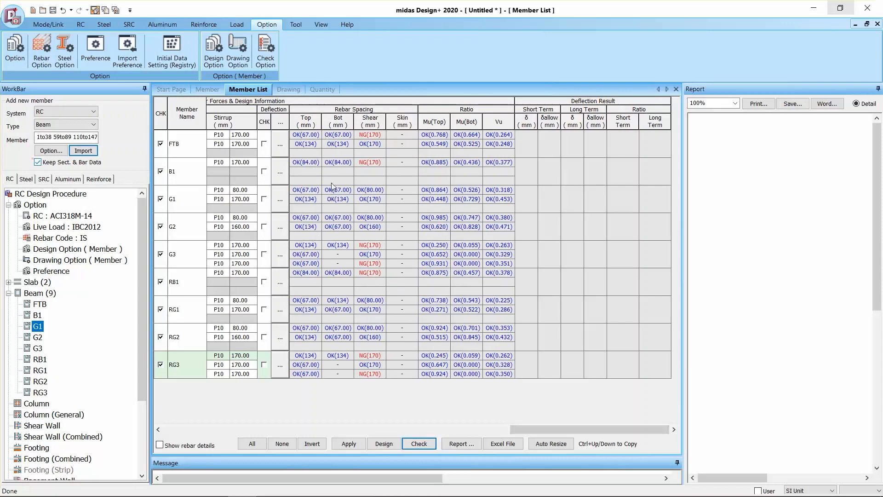
pyautogui.moveTo(602, 431)
pyautogui.mouseDown()
pyautogui.moveTo(596, 436)
pyautogui.moveTo(614, 435)
pyautogui.mouseUp()
# - Open beam FTB's member data and examine its stirrup spacing and seismic check results
pyautogui.doubleClick(35, 305)
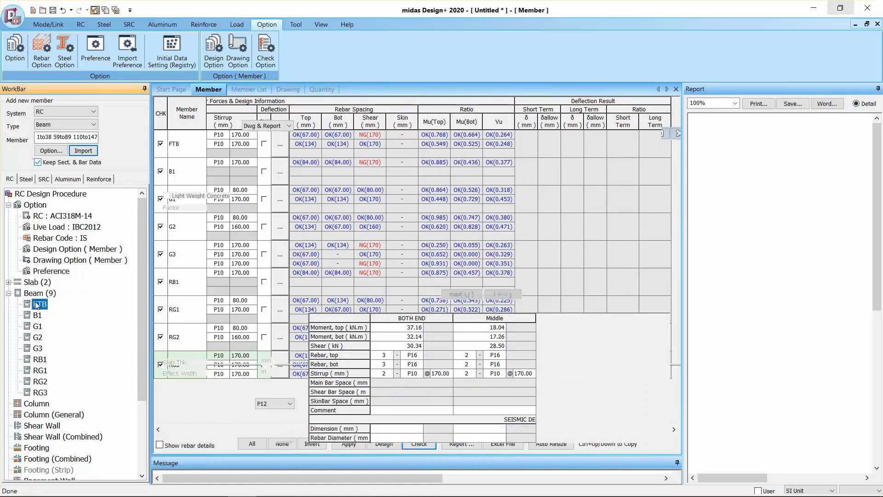
pyautogui.scroll(-3, 676, 298)
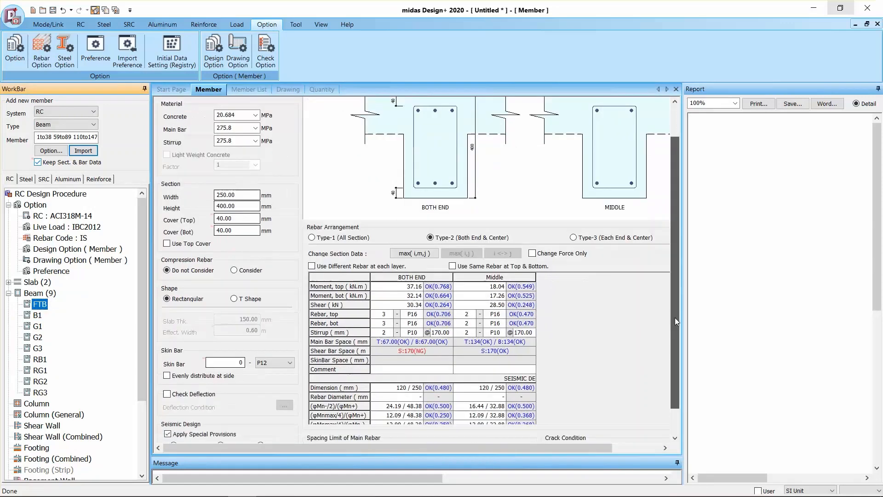
pyautogui.click(387, 306)
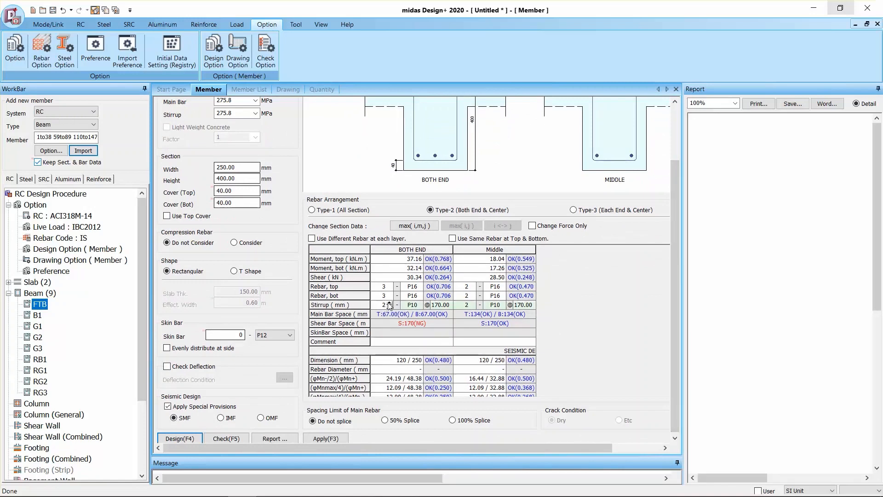
pyautogui.click(440, 305)
pyautogui.moveTo(672, 272); pyautogui.dragTo(696, 217)
pyautogui.moveTo(672, 337)
pyautogui.mouseDown()
pyautogui.moveTo(675, 377)
pyautogui.moveTo(676, 345)
pyautogui.mouseUp()
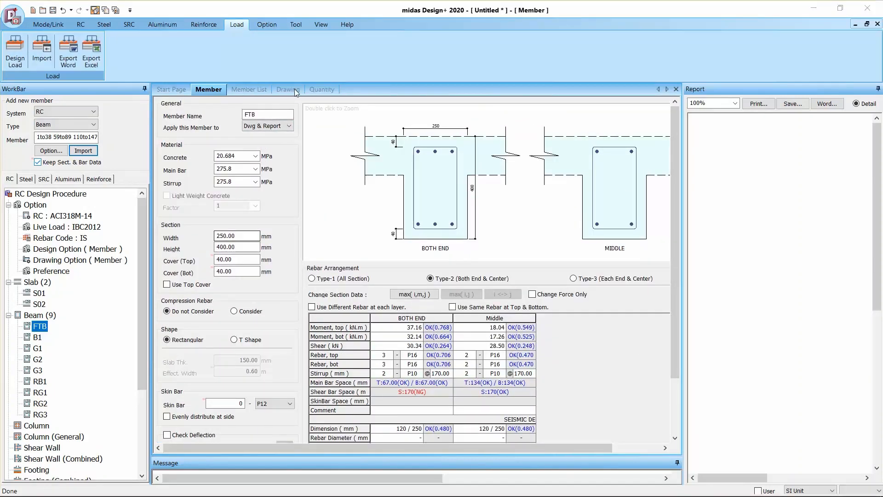
# - Create the RC beam and girder list drawing for the Beam member type
pyautogui.click(288, 90)
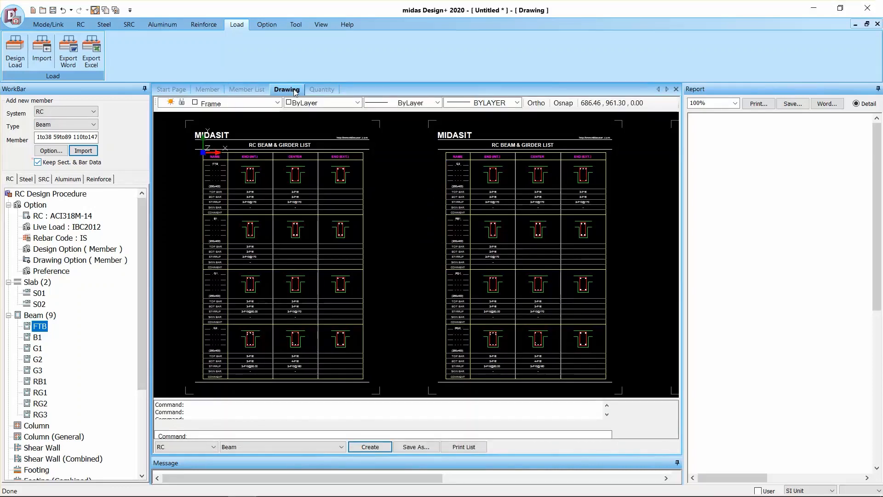
pyautogui.click(191, 447)
pyautogui.click(271, 446)
pyautogui.click(272, 446)
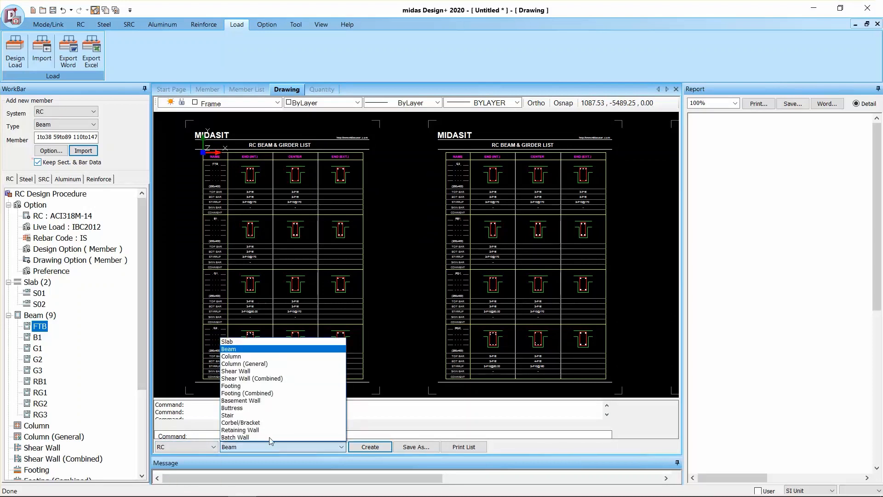
pyautogui.click(240, 348)
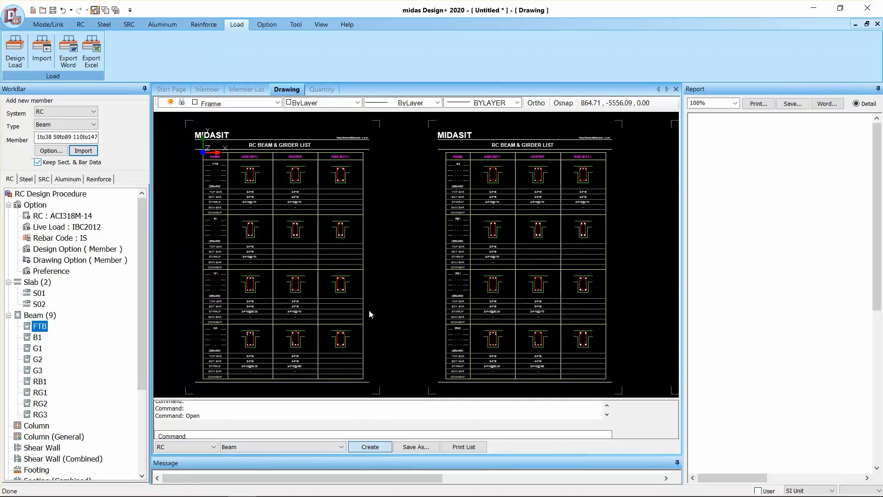
# - Examine the beam and girder list drawing sheets, including each member's section, main bars and stirrups
pyautogui.moveTo(328, 286); pyautogui.dragTo(391, 287, button='middle')
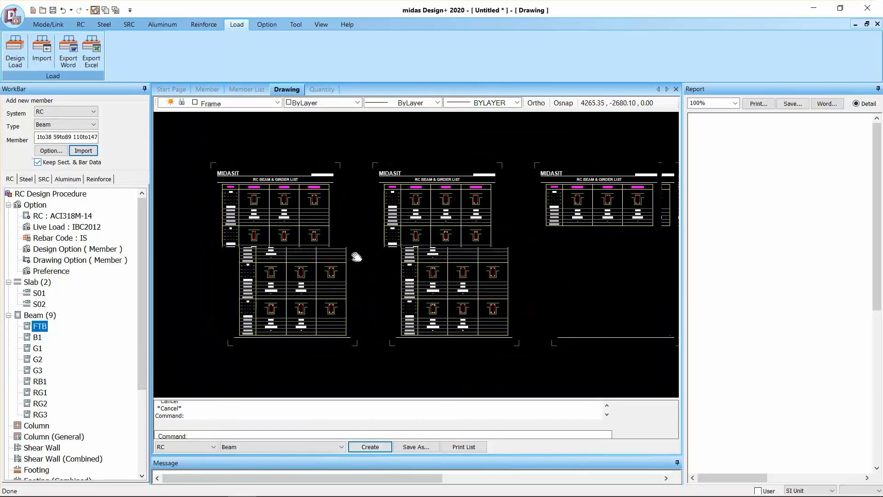
pyautogui.scroll(2, 299, 193)
pyautogui.scroll(2, 255, 206)
pyautogui.moveTo(316, 234)
pyautogui.mouseDown(button='middle')
pyautogui.moveTo(296, 253)
pyautogui.moveTo(357, 232)
pyautogui.moveTo(379, 248)
pyautogui.mouseUp(button='middle')
pyautogui.scroll(2, 339, 234)
pyautogui.moveTo(441, 294); pyautogui.dragTo(429, 230, button='middle')
pyautogui.moveTo(406, 332)
pyautogui.mouseDown(button='middle')
pyautogui.moveTo(428, 252)
pyautogui.moveTo(422, 200)
pyautogui.mouseUp(button='middle')
pyautogui.scroll(-4, 358, 236)
pyautogui.moveTo(371, 231); pyautogui.dragTo(366, 252, button='middle')
pyautogui.scroll(2, 333, 158)
pyautogui.moveTo(292, 178)
pyautogui.mouseDown(button='middle')
pyautogui.moveTo(282, 181)
pyautogui.moveTo(280, 212)
pyautogui.mouseUp(button='middle')
pyautogui.scroll(2, 285, 174)
pyautogui.moveTo(420, 234); pyautogui.dragTo(445, 154, button='middle')
pyautogui.moveTo(386, 310); pyautogui.dragTo(390, 243, button='middle')
pyautogui.moveTo(392, 340)
pyautogui.mouseDown(button='middle')
pyautogui.moveTo(387, 273)
pyautogui.moveTo(351, 192)
pyautogui.mouseUp(button='middle')
pyautogui.scroll(-5, 354, 239)
pyautogui.scroll(2, 544, 251)
pyautogui.scroll(4, 543, 251)
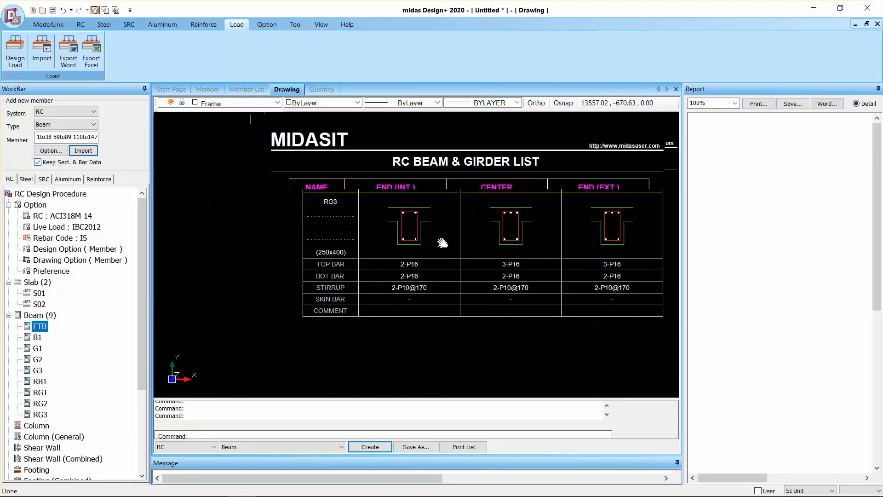
pyautogui.scroll(-5, 442, 240)
pyautogui.moveTo(418, 259); pyautogui.dragTo(376, 253, button='middle')
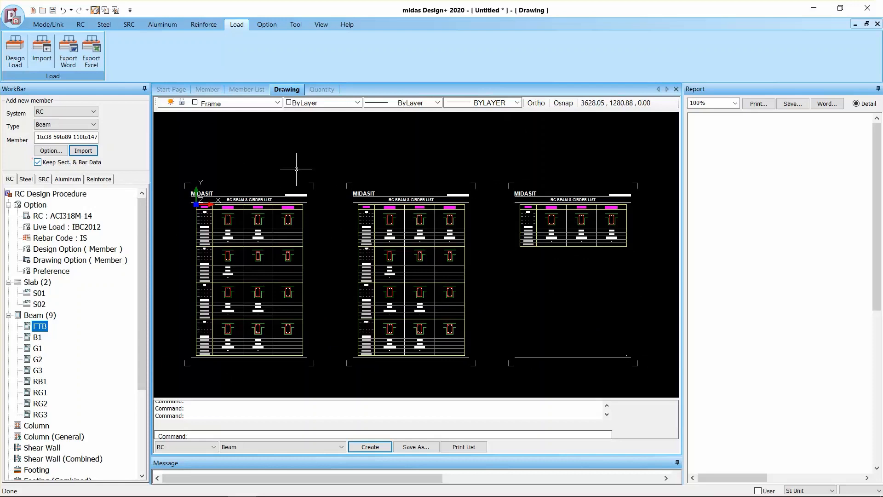
# - Rerun the design check on all beams in the member list and view the available report formats
pyautogui.click(250, 91)
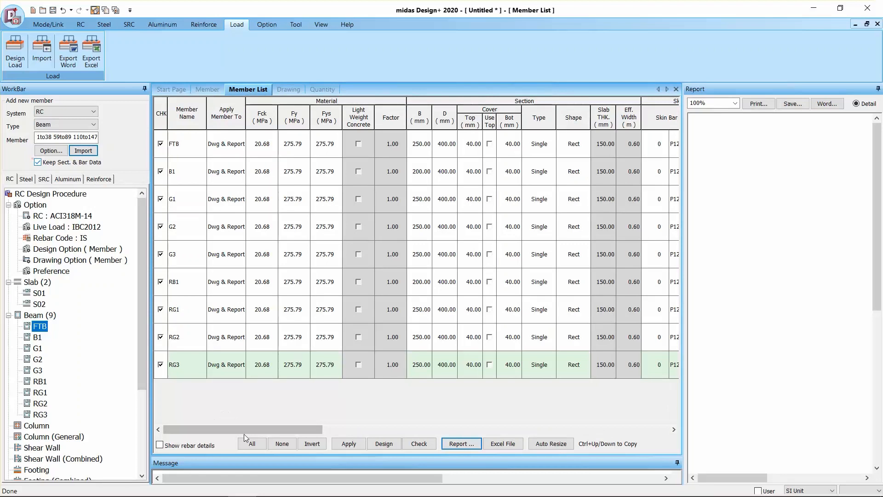
pyautogui.click(252, 444)
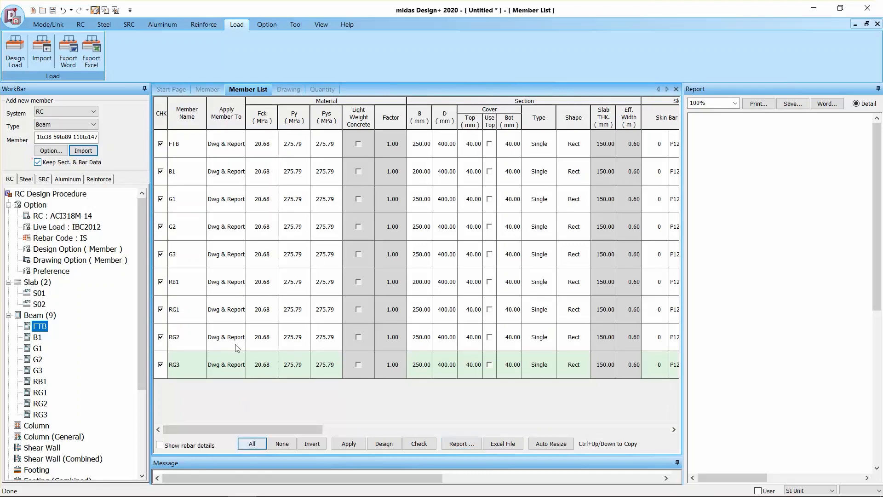
pyautogui.click(416, 444)
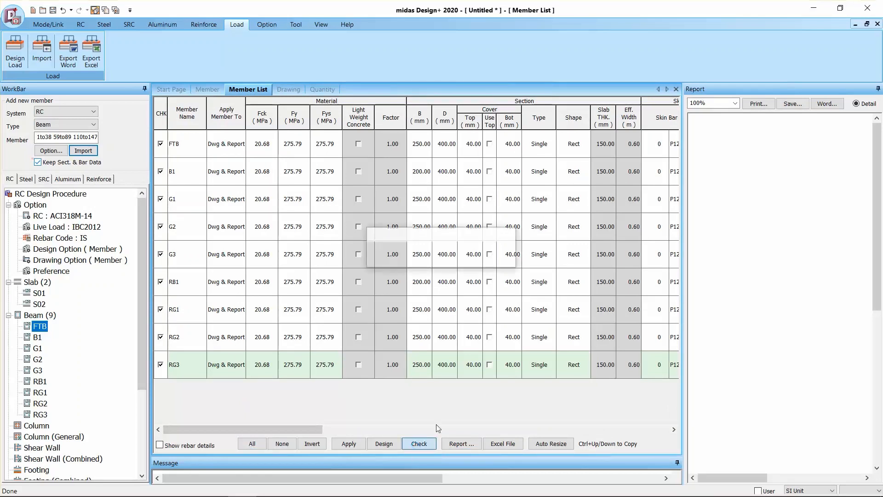
pyautogui.click(464, 445)
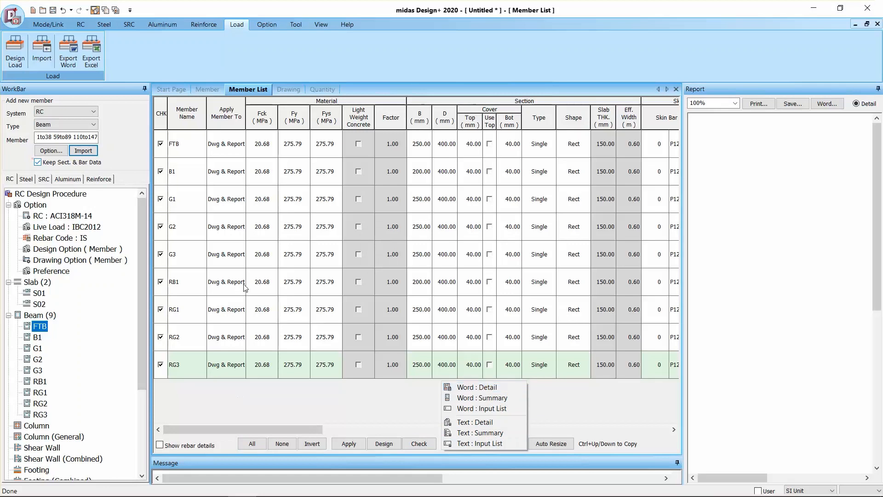
pyautogui.click(262, 413)
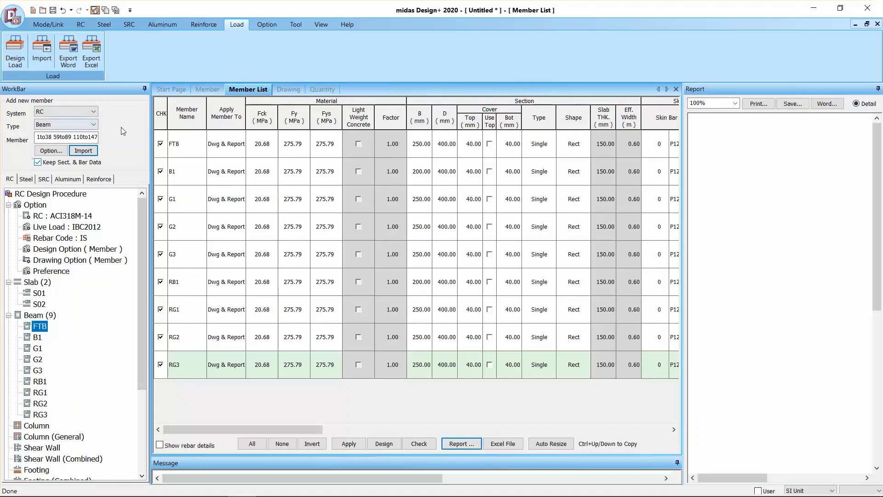
# - Set the type of the new RC member to Column and switch to the two-storey model in midas Gen
pyautogui.click(48, 126)
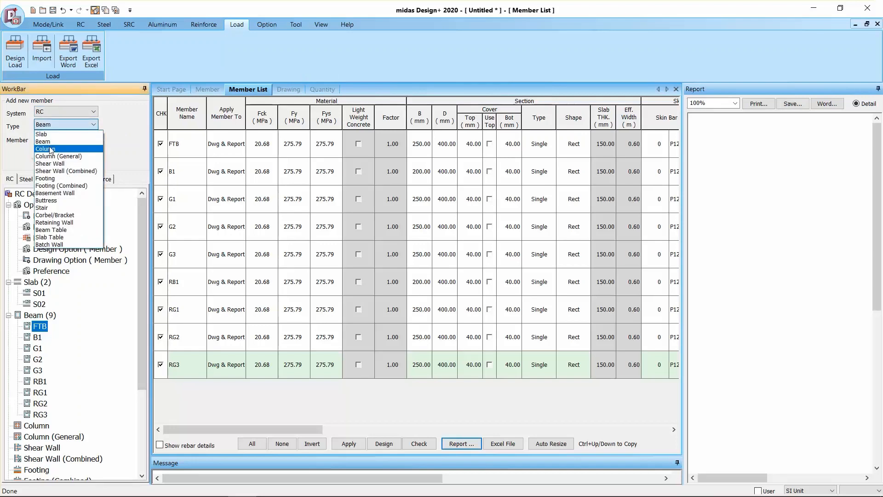
pyautogui.click(52, 149)
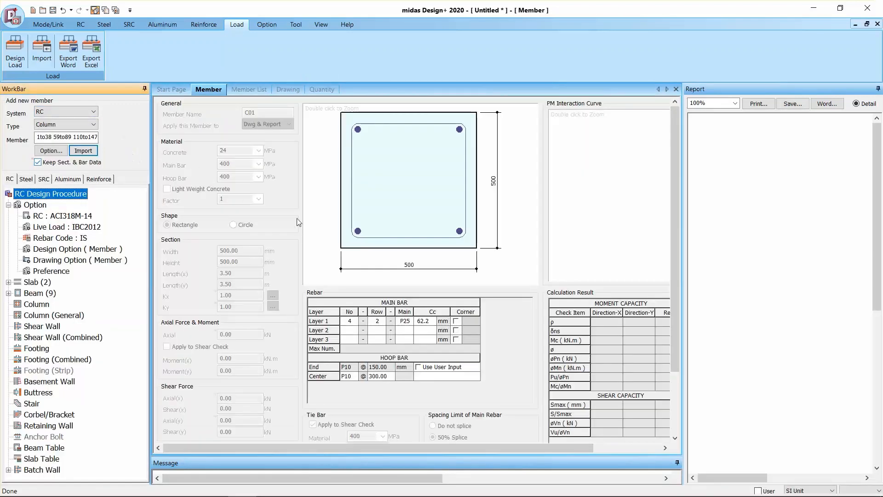
pyautogui.hotkey('alt', 'Tab')
pyautogui.hotkey('alt', 'Tab')
pyautogui.hotkey('alt', 'Tab')
pyautogui.hotkey('alt', 'Tab')
pyautogui.hotkey('alt', 'Tab')
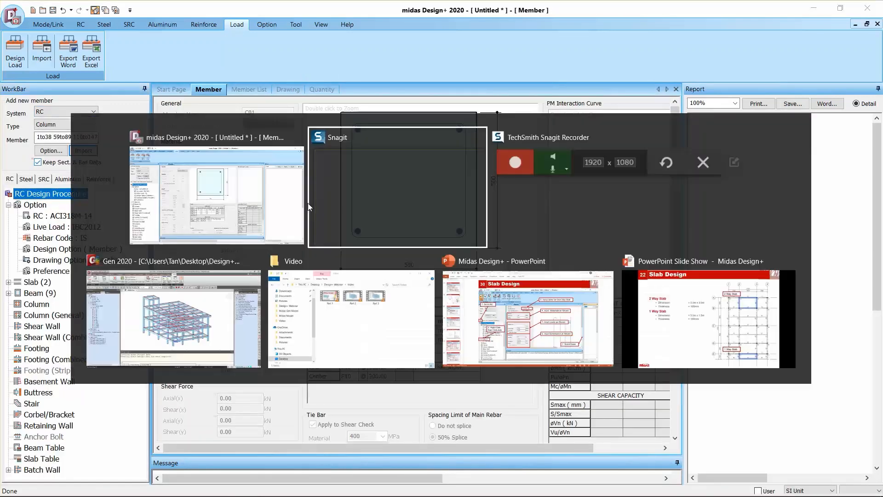
pyautogui.hotkey('alt', 'Tab')
pyautogui.hotkey('alt', 'Tab')
pyautogui.hotkey('alt', 'Tab')
pyautogui.hotkey('alt', 'Tab')
pyautogui.hotkey('alt', 'Tab')
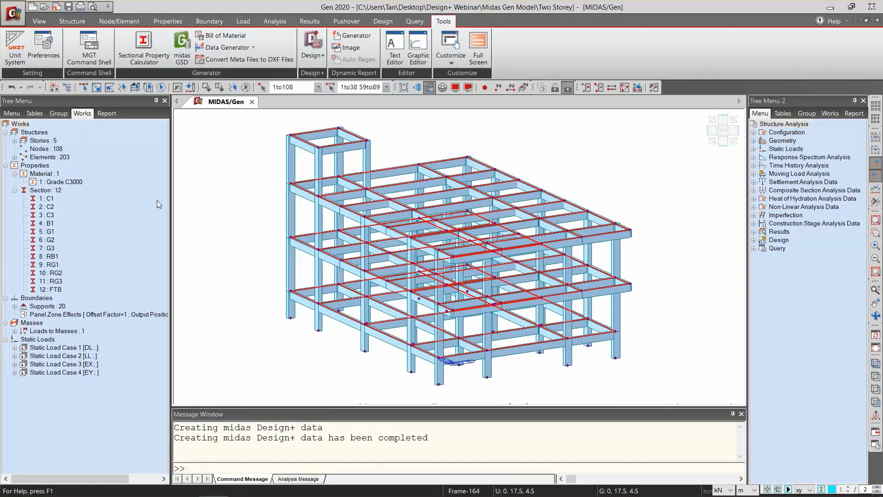
# - Clear the beam selection and select all column elements using the z-direction selection filter
pyautogui.press('Escape')
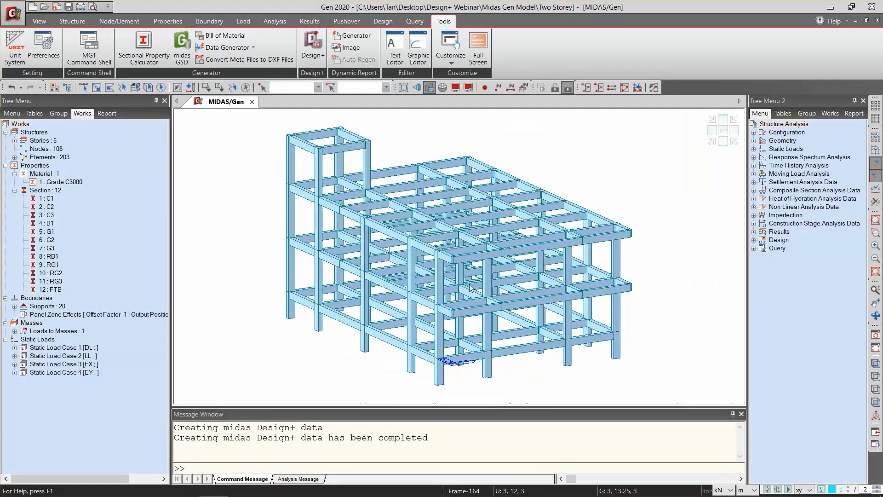
pyautogui.click(806, 490)
pyautogui.click(802, 458)
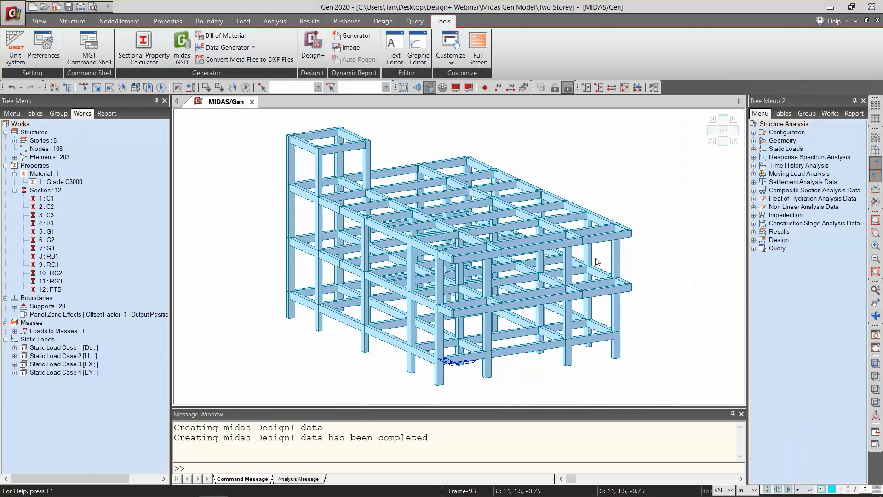
pyautogui.click(161, 89)
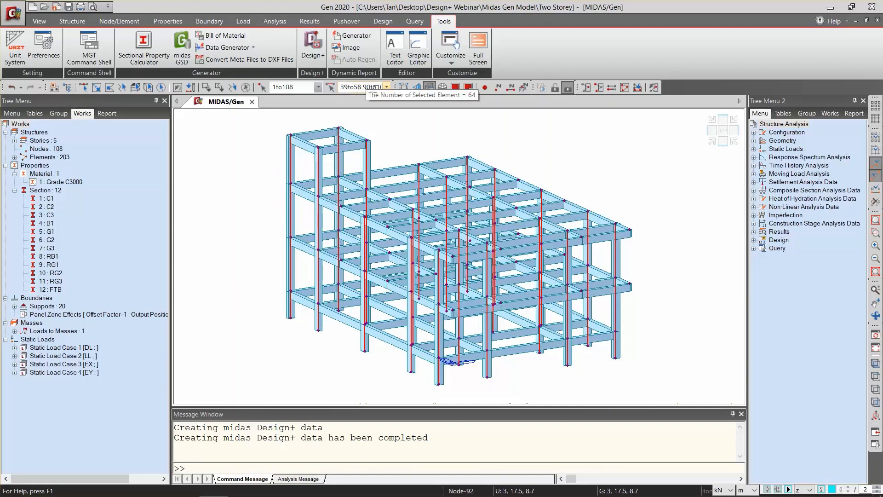
pyautogui.moveTo(368, 89); pyautogui.dragTo(344, 88)
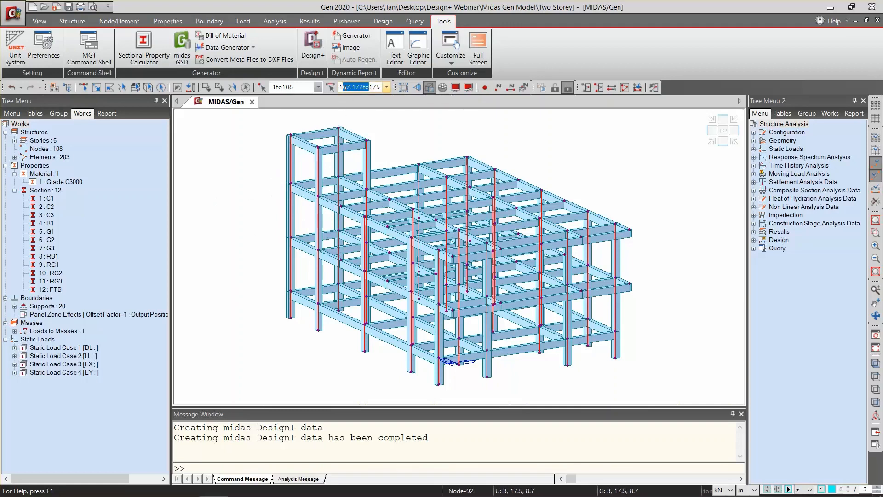
pyautogui.click(366, 88)
pyautogui.press('Right')
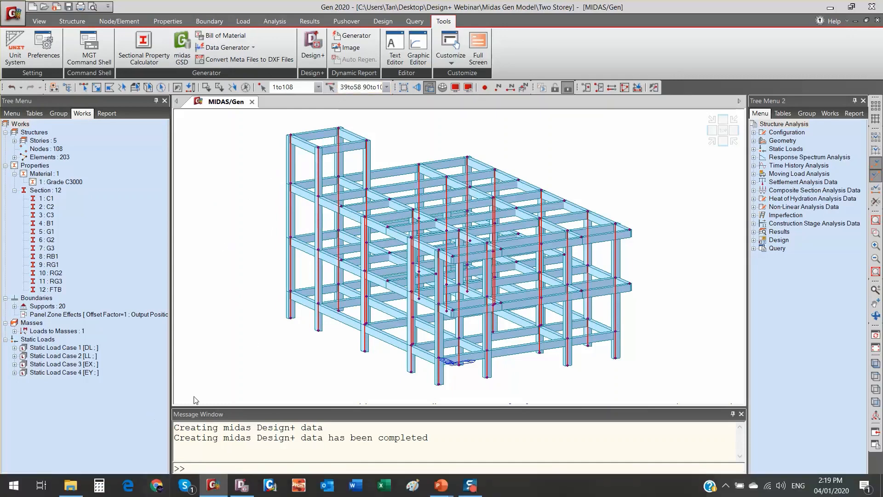
# - In midas Design+, apply the column link option by member with load combinations by Max / Min Forces ( All ), and import the selected columns
pyautogui.hotkey('alt', 'Tab')
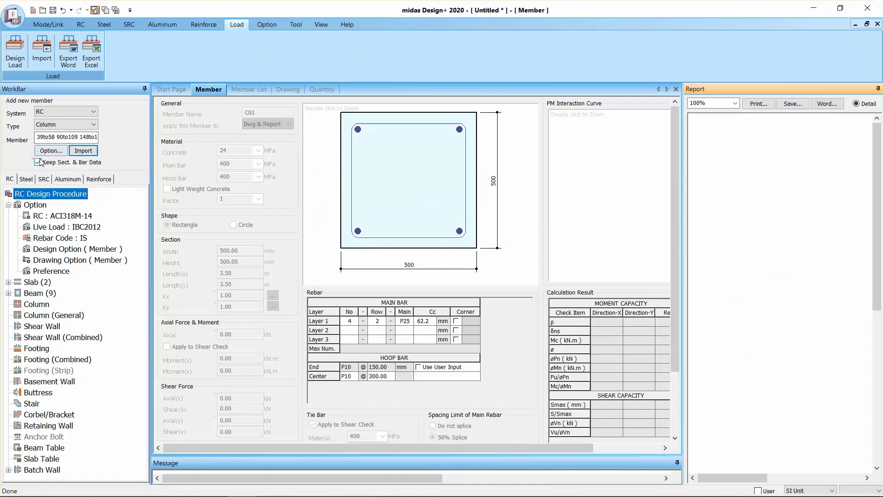
pyautogui.click(49, 151)
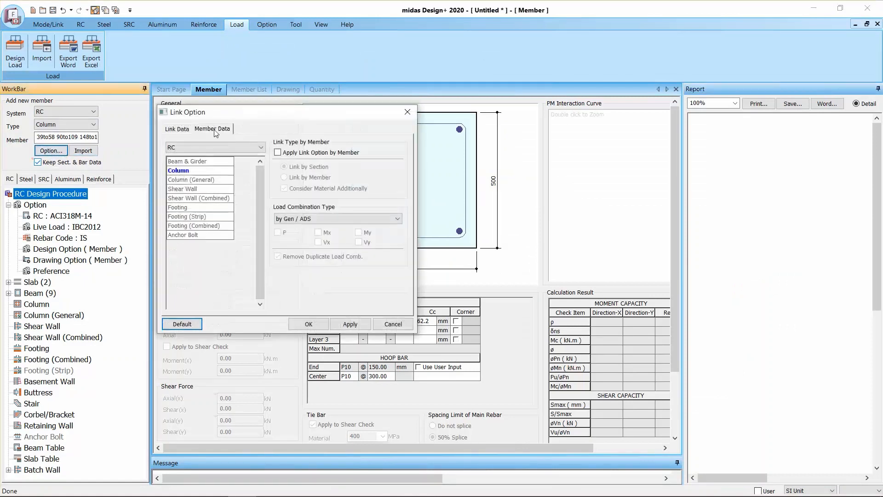
pyautogui.click(175, 129)
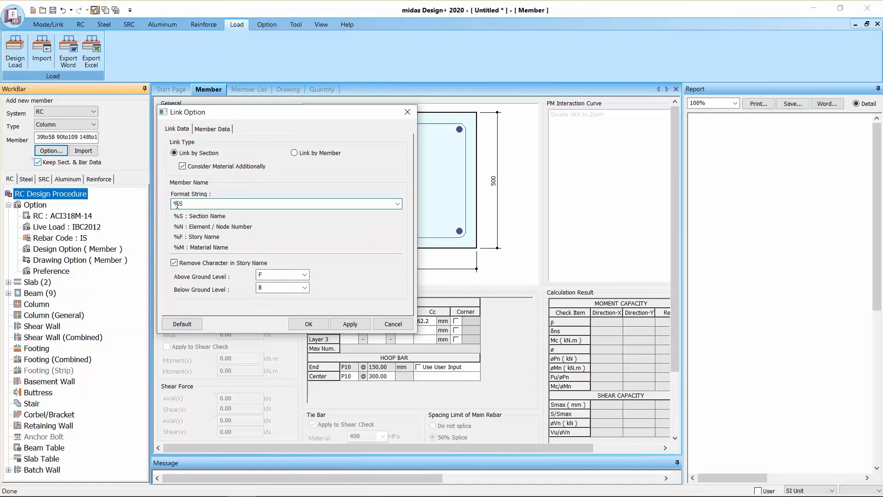
pyautogui.click(219, 130)
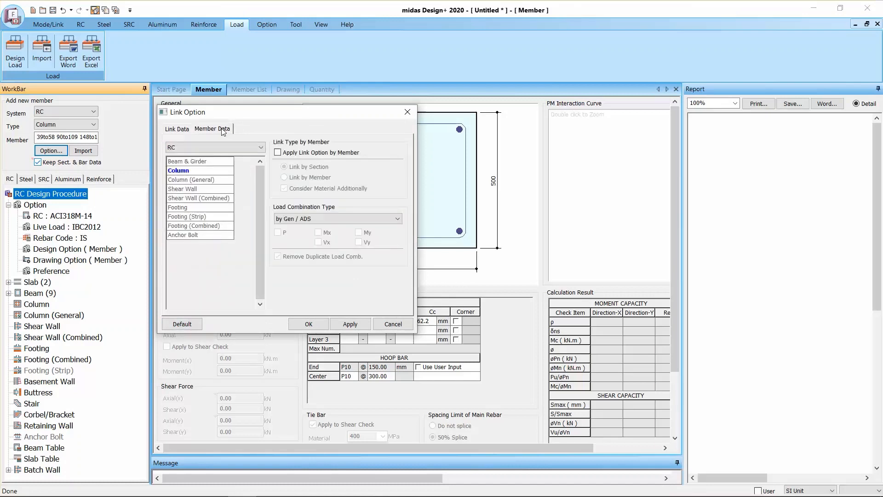
pyautogui.click(309, 153)
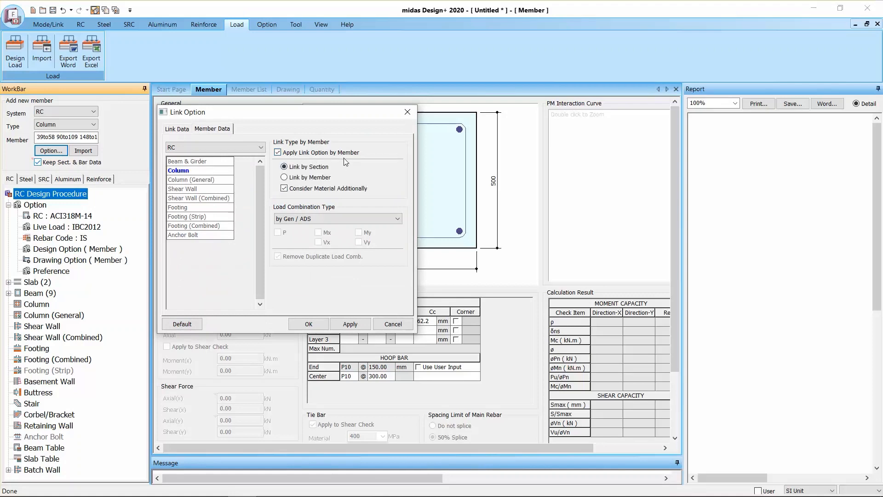
pyautogui.click(322, 217)
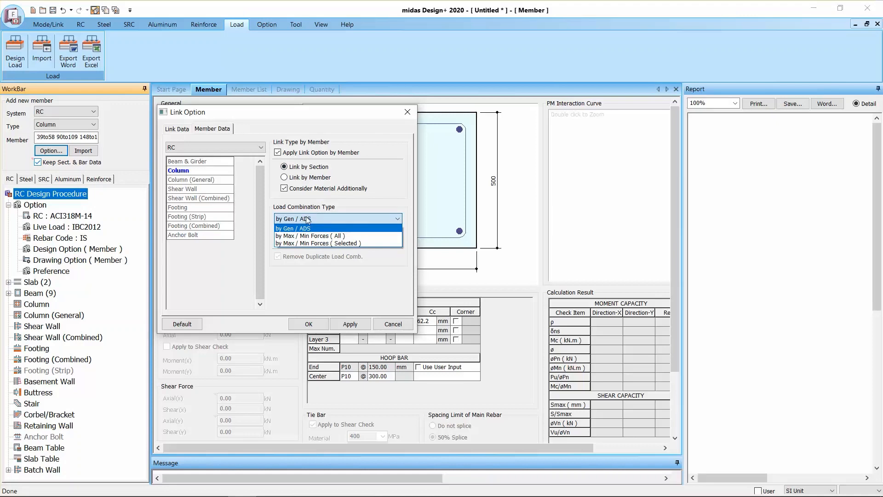
pyautogui.click(337, 236)
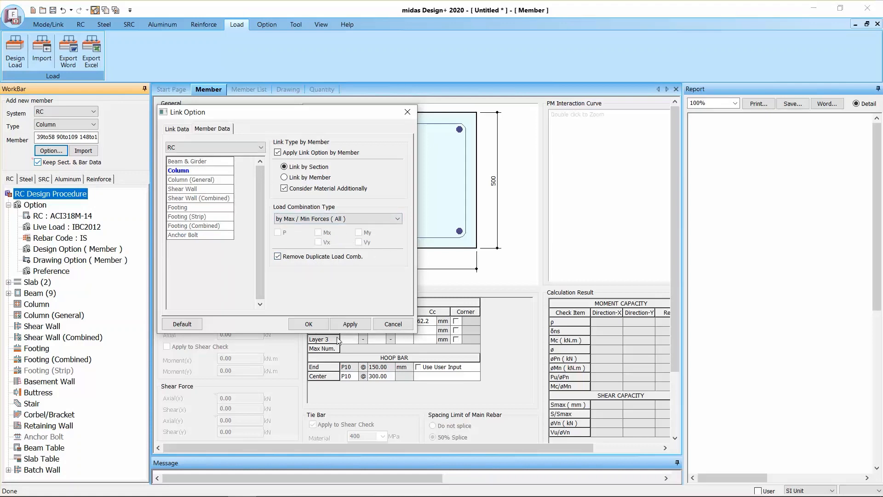
pyautogui.click(308, 324)
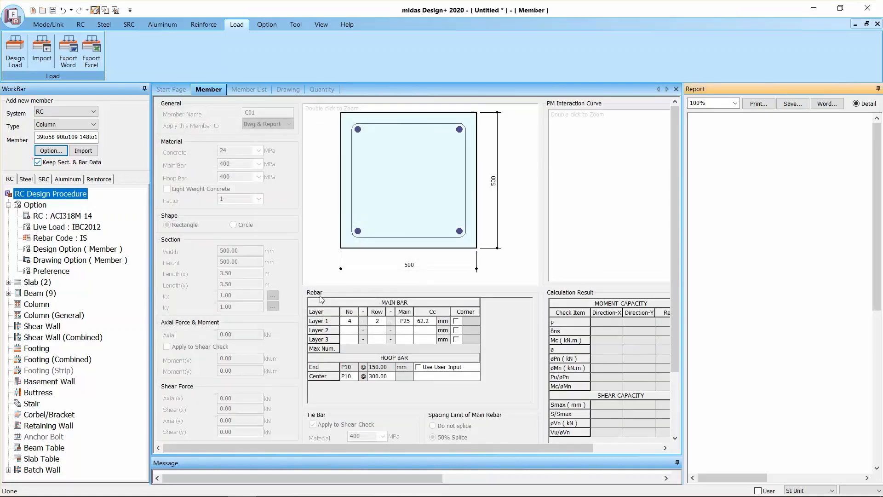
pyautogui.click(83, 152)
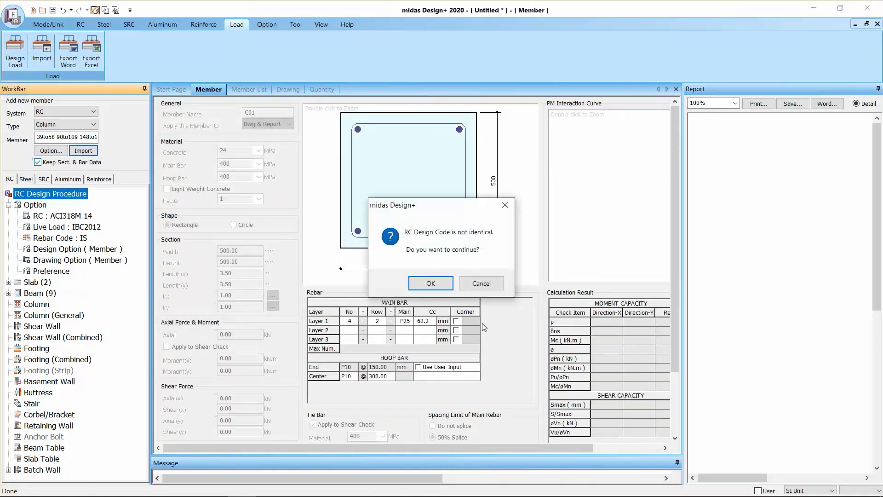
pyautogui.click(431, 283)
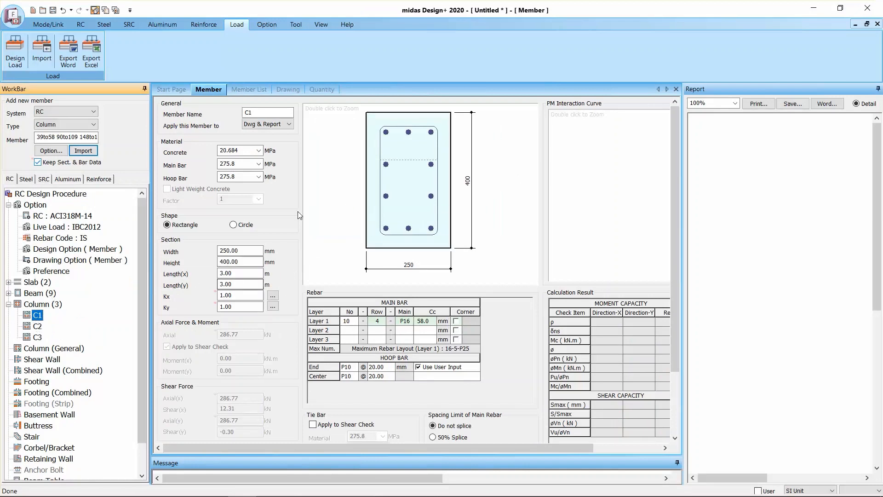
# - Examine the imported columns C1, C2 and C3, including their sections, main and hoop bars, forces and calculation results
pyautogui.click(37, 325)
pyautogui.click(37, 337)
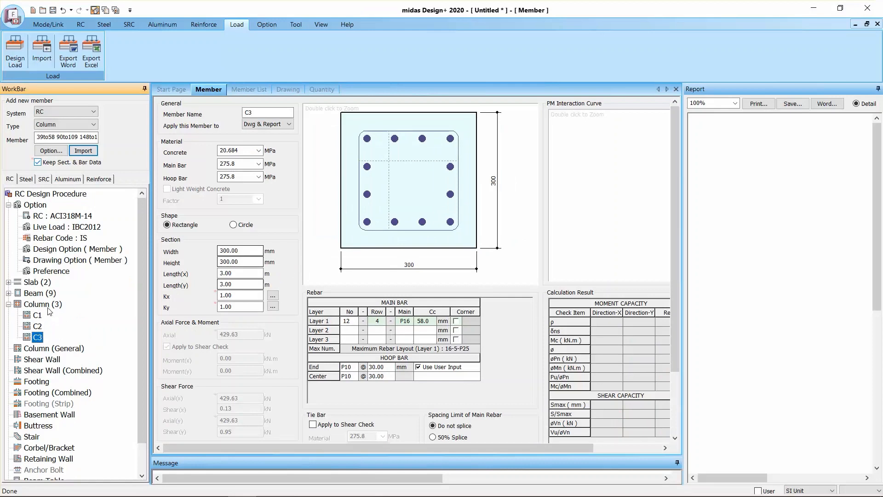
pyautogui.press('Up')
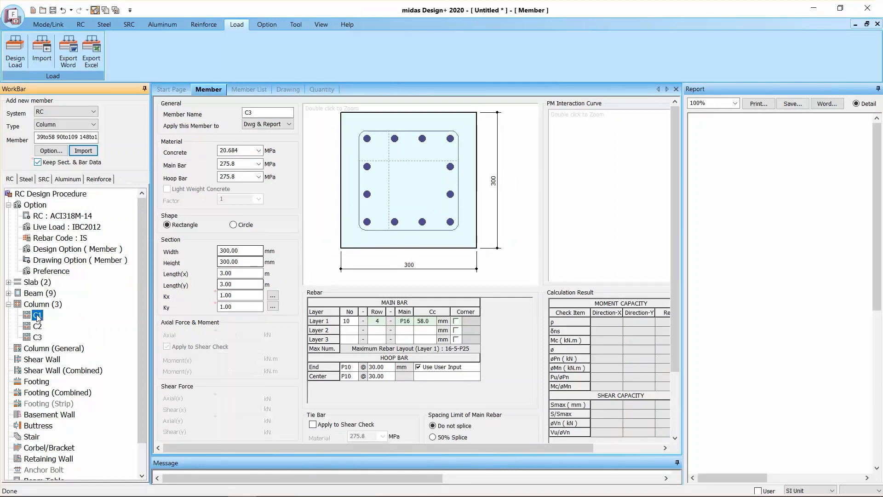
pyautogui.click(38, 316)
pyautogui.click(37, 327)
pyautogui.click(37, 316)
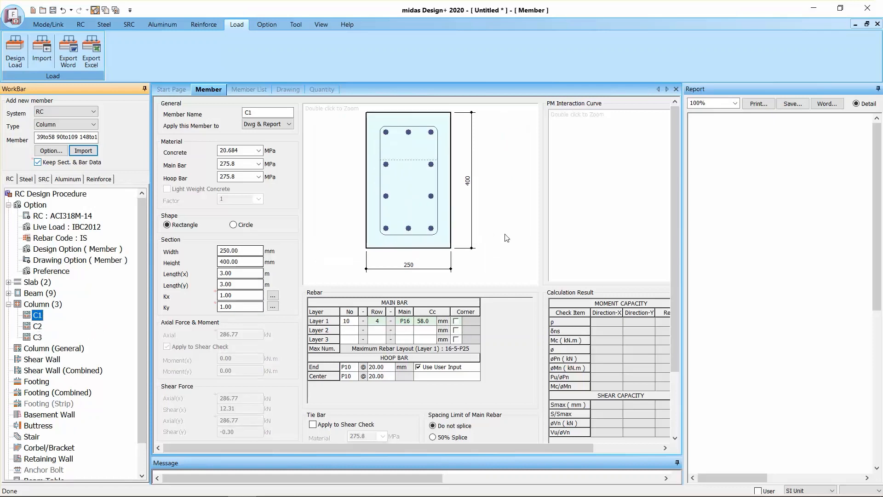
pyautogui.scroll(-3, 671, 224)
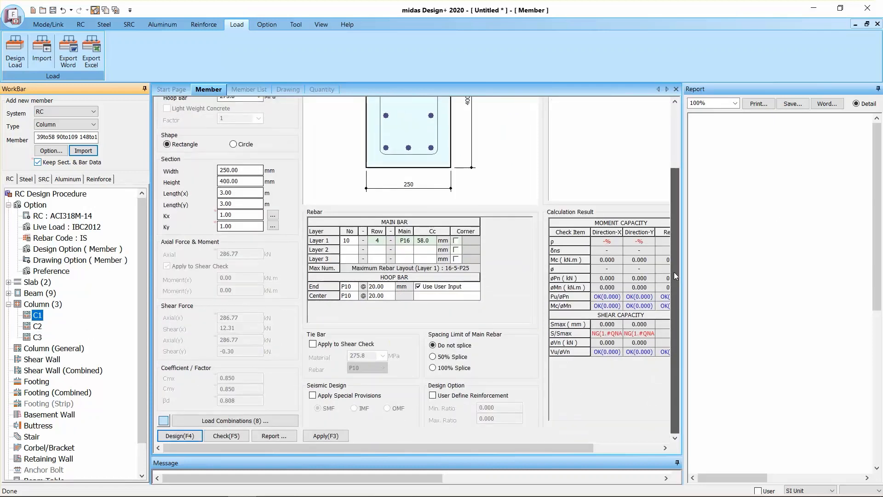
pyautogui.scroll(3, 676, 243)
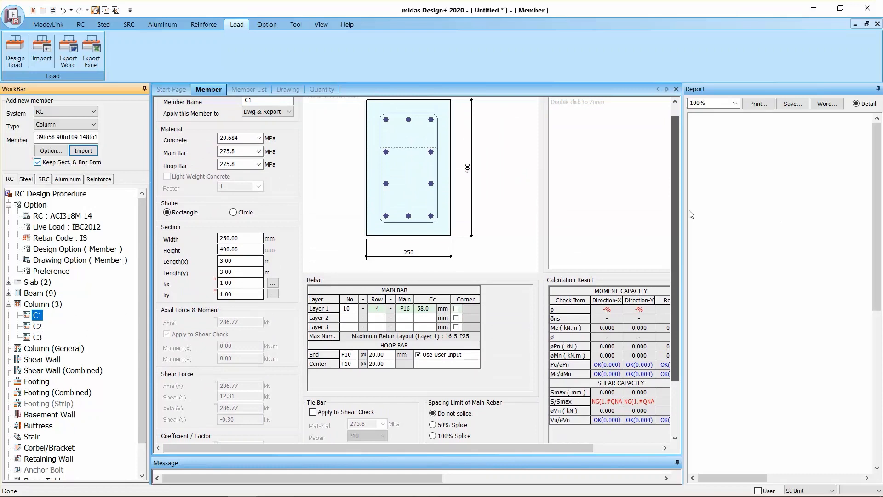
pyautogui.click(35, 326)
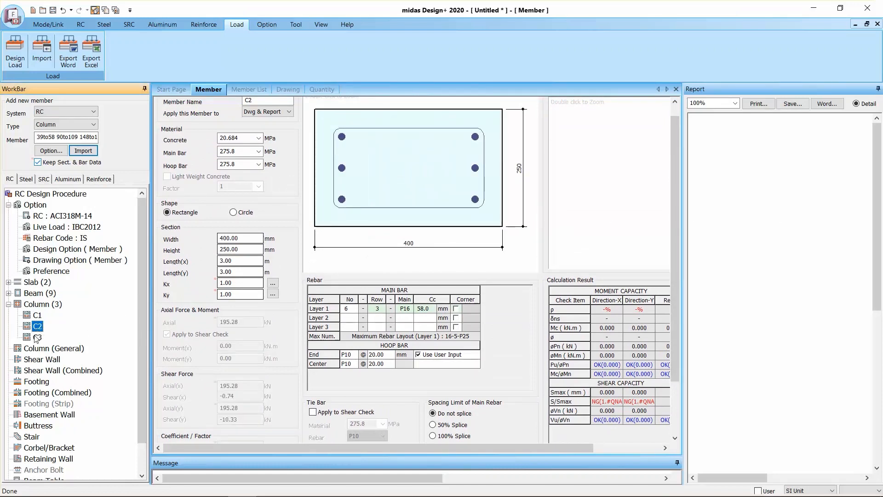
pyautogui.click(35, 337)
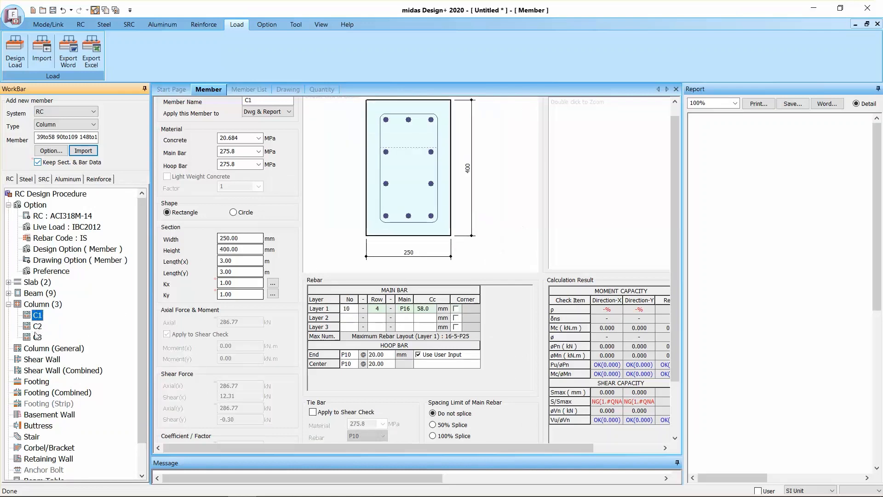
pyautogui.moveTo(672, 250); pyautogui.dragTo(668, 320)
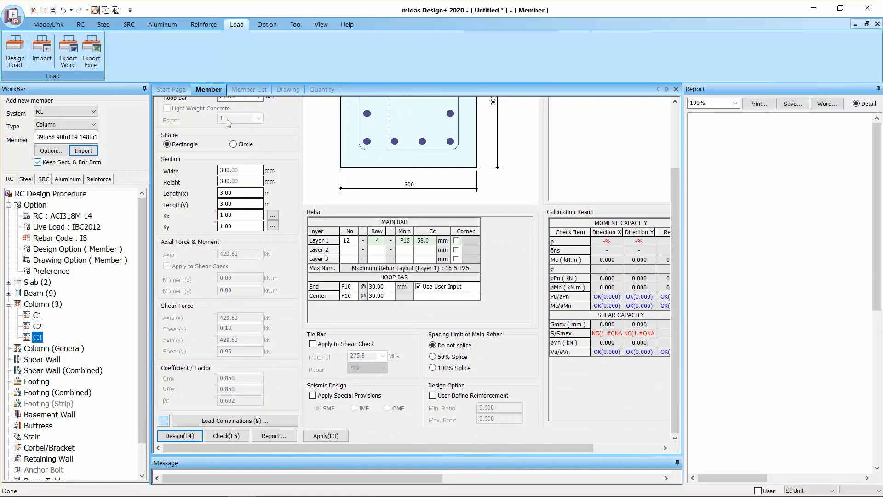
# - Enable SMF seismic design for columns C1, C2 and C3 in the member list and run the design check on all of them
pyautogui.click(248, 90)
pyautogui.moveTo(266, 429); pyautogui.dragTo(380, 447)
pyautogui.moveTo(438, 358); pyautogui.dragTo(510, 120)
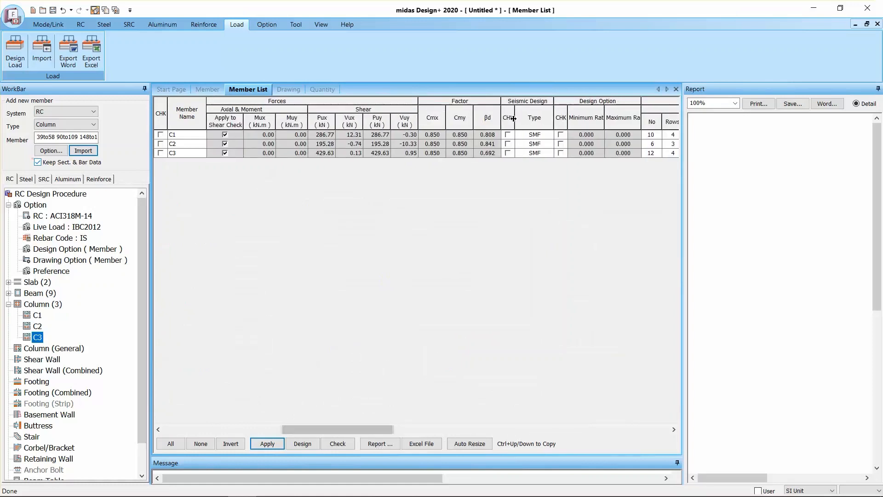
pyautogui.click(508, 144)
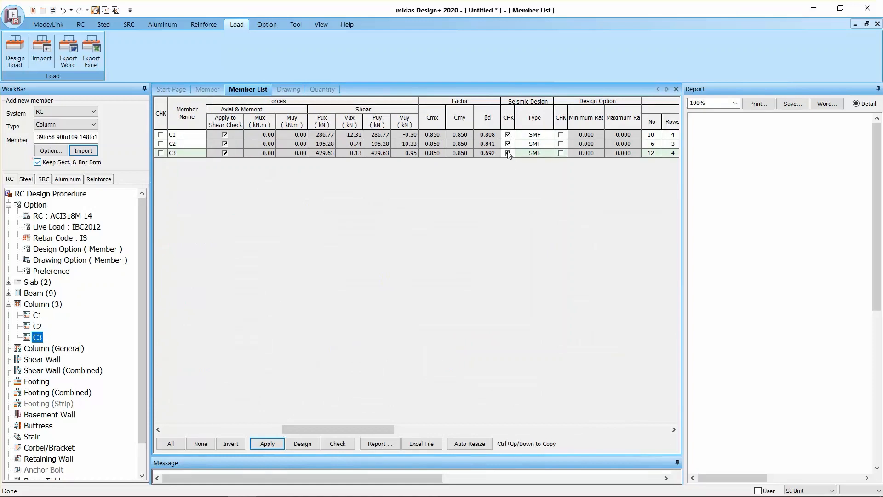
pyautogui.click(171, 444)
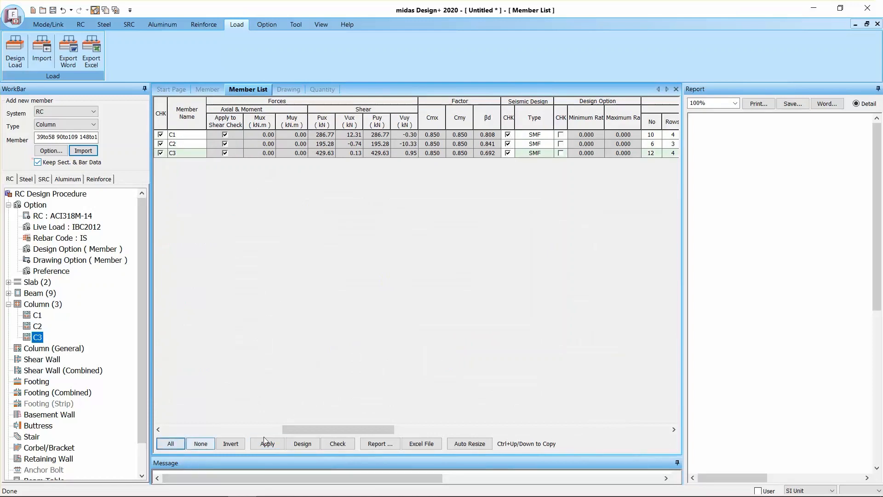
pyautogui.click(344, 446)
pyautogui.moveTo(357, 426); pyautogui.dragTo(202, 418)
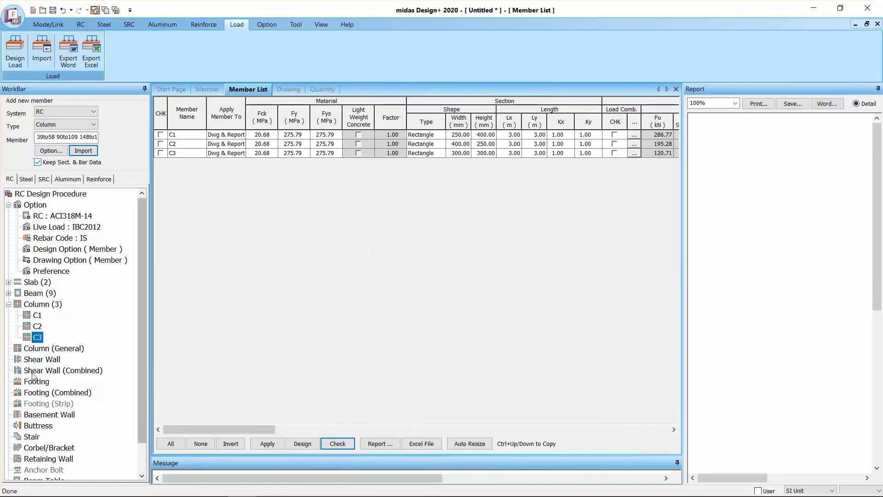
# - Examine the checked columns' moment, shear and seismic results and the PM interaction curve in the member view
pyautogui.click(210, 90)
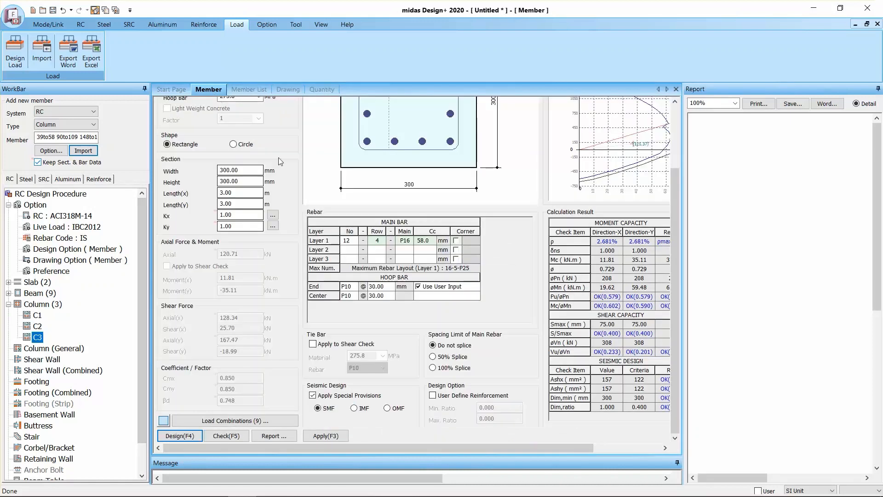
pyautogui.moveTo(323, 446); pyautogui.dragTo(446, 446)
pyautogui.click(33, 326)
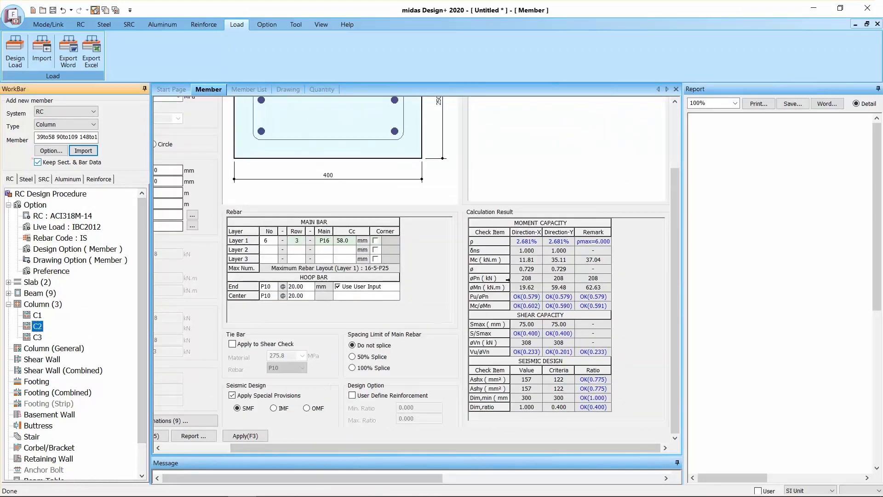
pyautogui.click(37, 316)
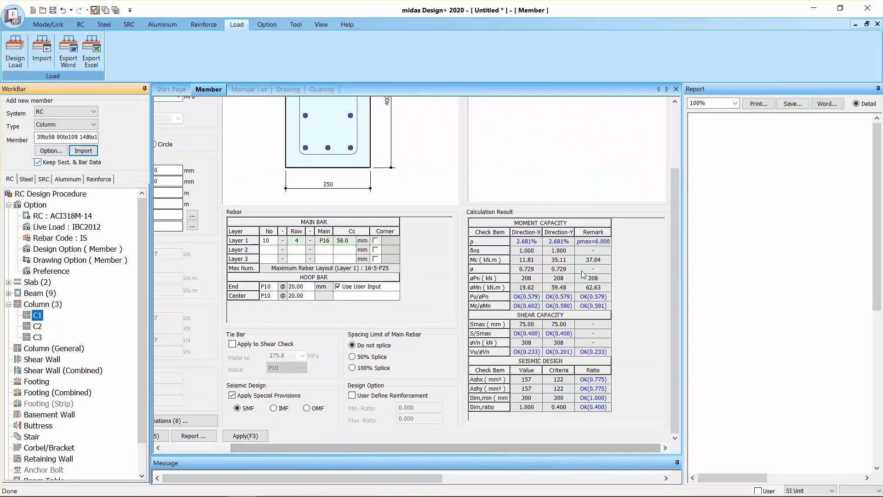
pyautogui.moveTo(387, 443); pyautogui.dragTo(321, 444)
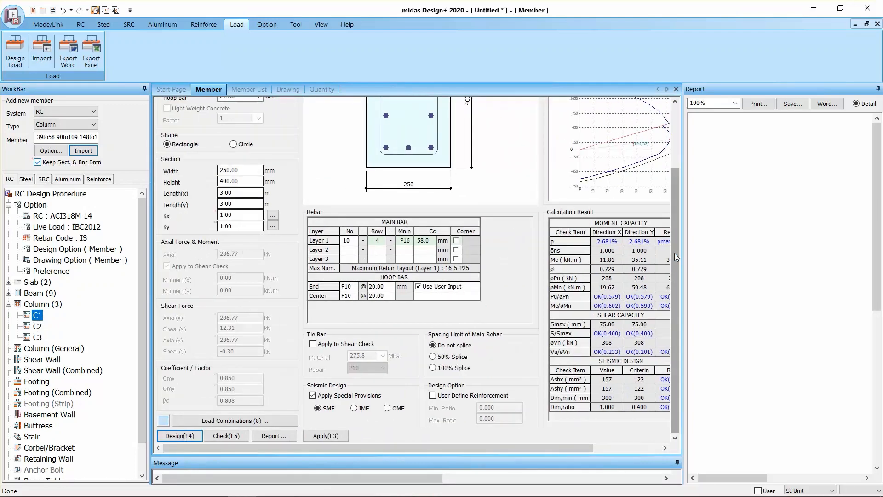
pyautogui.moveTo(674, 253); pyautogui.dragTo(676, 139)
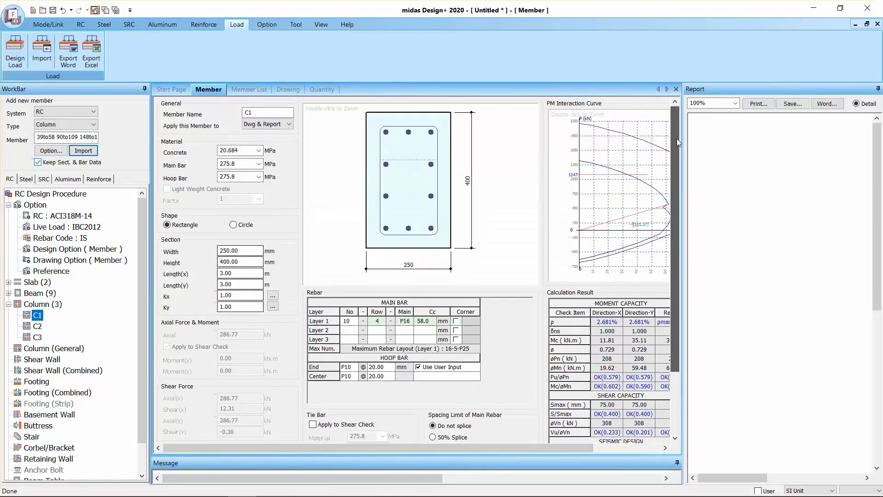
# - Select all three columns in the member list and view the available report formats
pyautogui.click(254, 90)
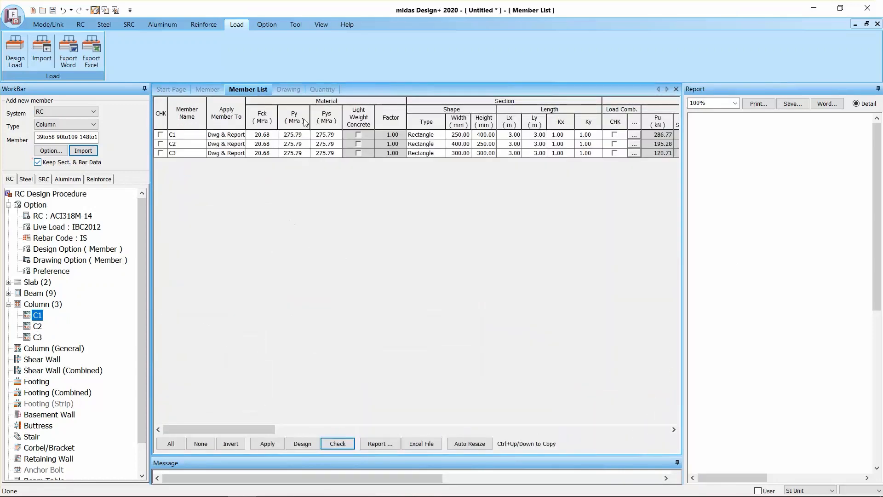
pyautogui.click(171, 444)
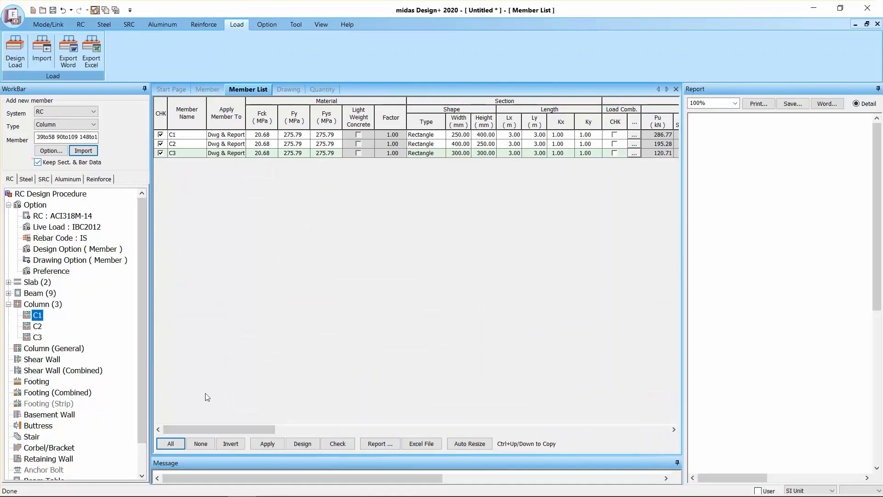
pyautogui.click(379, 444)
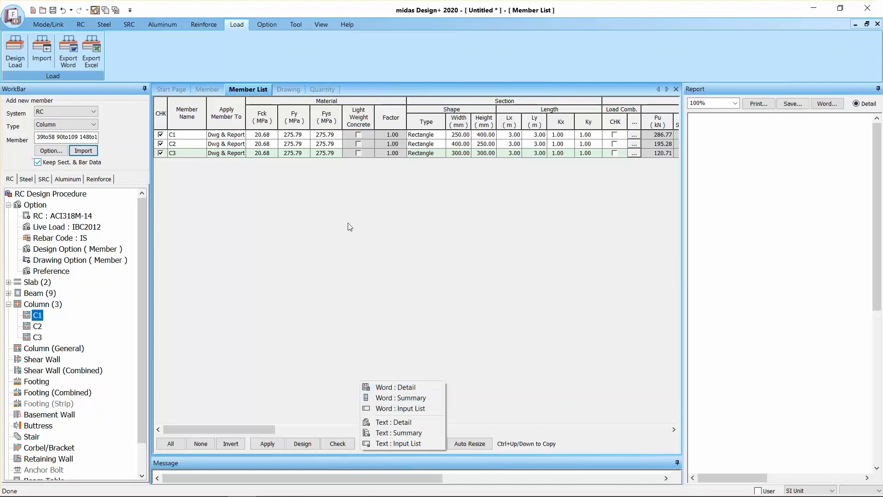
pyautogui.click(231, 204)
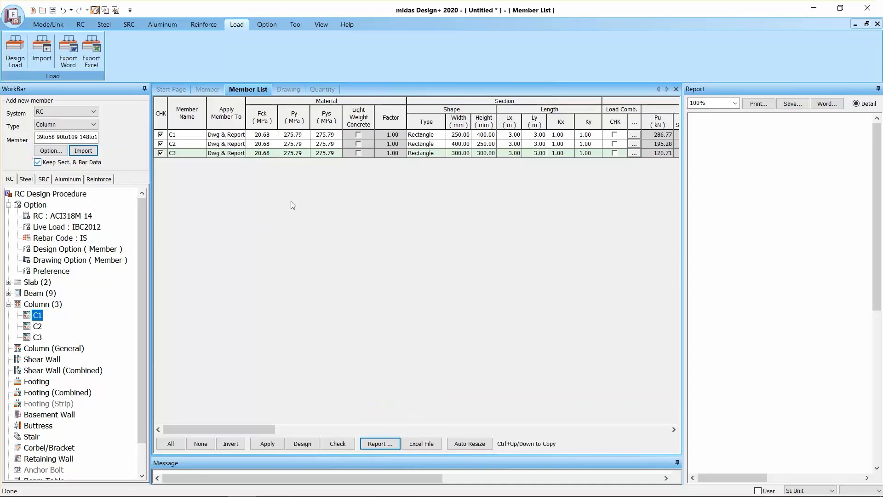
# - Create the RC column list drawing in place of the beam and girder list
pyautogui.click(289, 90)
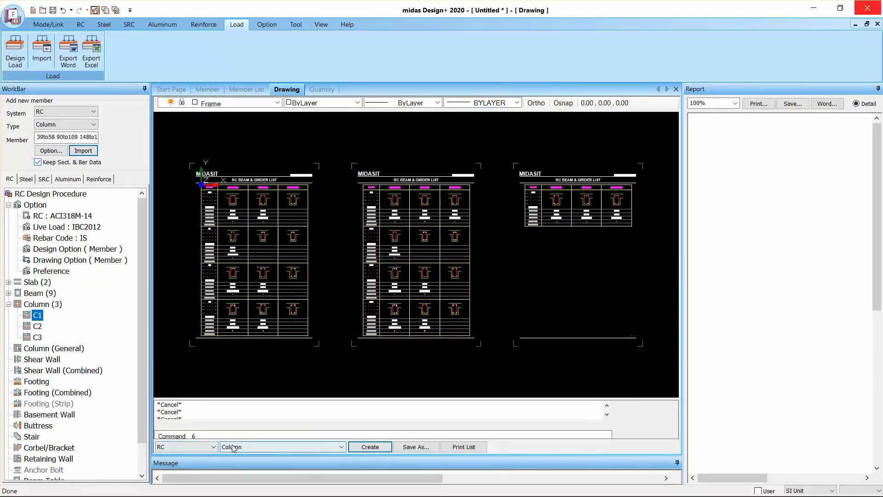
pyautogui.click(255, 449)
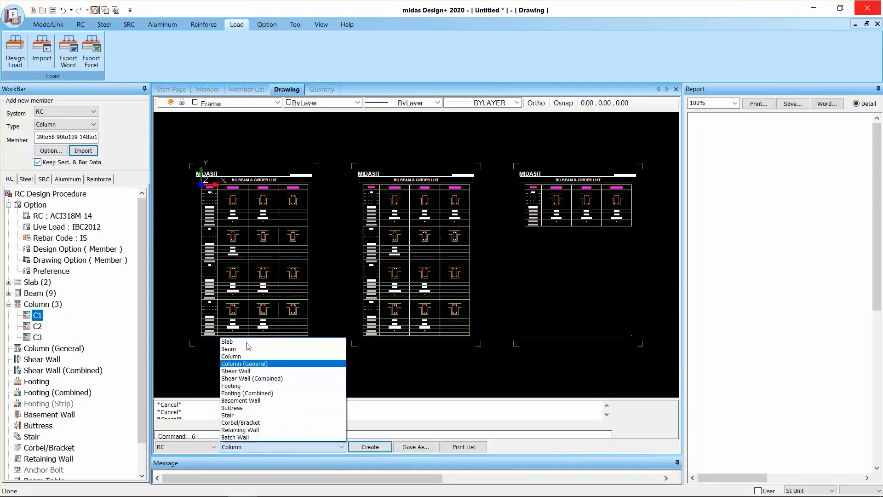
pyautogui.click(241, 357)
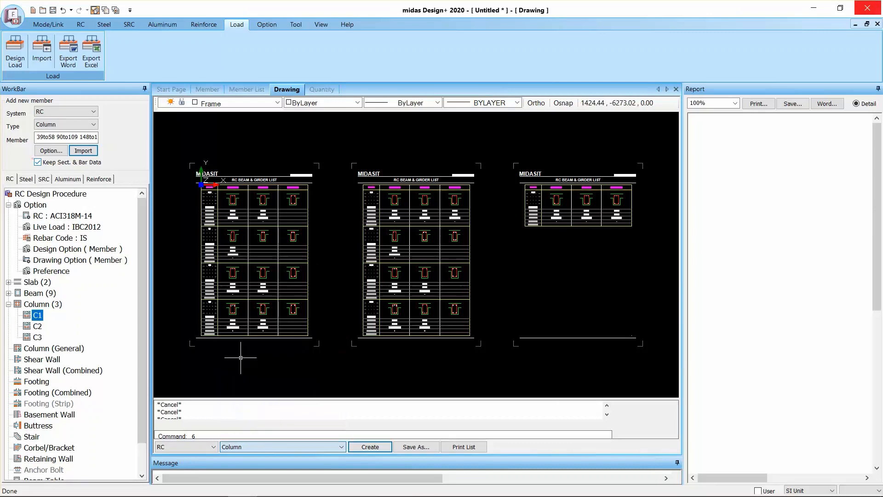
pyautogui.click(371, 446)
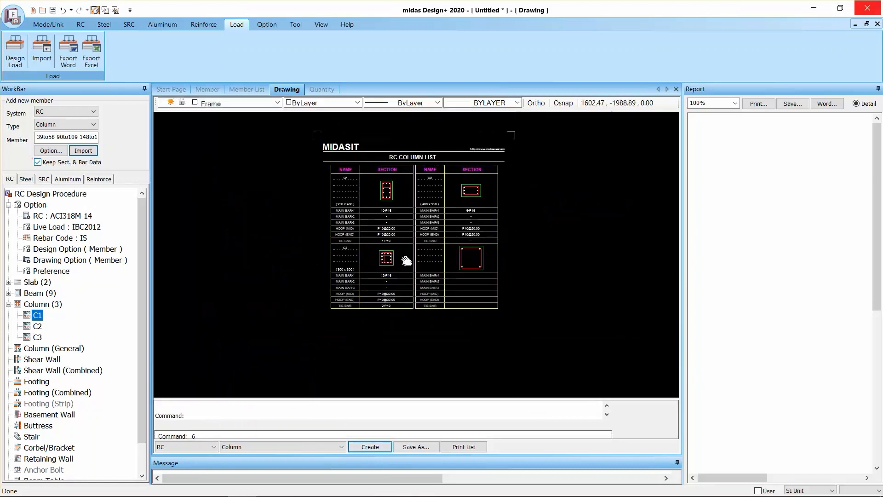
# - Examine the sections, main bars, hoops and tie bars of columns C1, C2 and C3 in the RC column list drawing
pyautogui.scroll(3, 388, 187)
pyautogui.moveTo(405, 212)
pyautogui.mouseDown(button='middle')
pyautogui.moveTo(408, 195)
pyautogui.moveTo(409, 216)
pyautogui.moveTo(380, 225)
pyautogui.moveTo(380, 234)
pyautogui.moveTo(461, 237)
pyautogui.moveTo(377, 213)
pyautogui.moveTo(386, 197)
pyautogui.moveTo(348, 206)
pyautogui.mouseUp(button='middle')
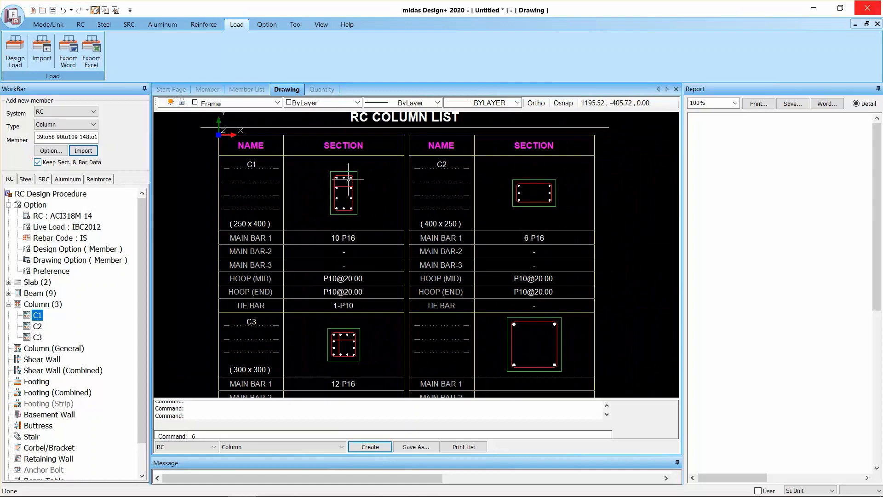
pyautogui.scroll(2, 347, 206)
pyautogui.scroll(-2, 409, 200)
pyautogui.scroll(-1, 394, 196)
pyautogui.moveTo(385, 227); pyautogui.dragTo(389, 210, button='middle')
pyautogui.scroll(2, 375, 271)
pyautogui.scroll(-2, 344, 240)
pyautogui.moveTo(361, 154)
pyautogui.mouseDown(button='middle')
pyautogui.moveTo(390, 217)
pyautogui.moveTo(414, 243)
pyautogui.mouseUp(button='middle')
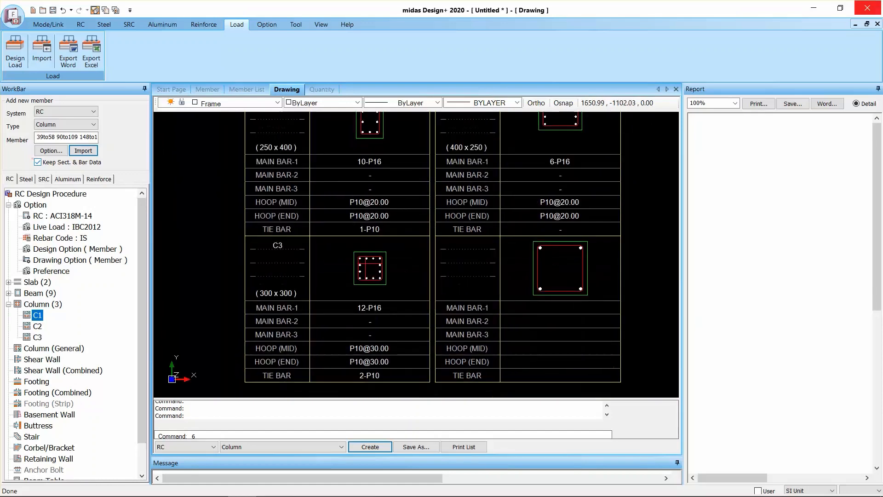
pyautogui.scroll(1, 364, 149)
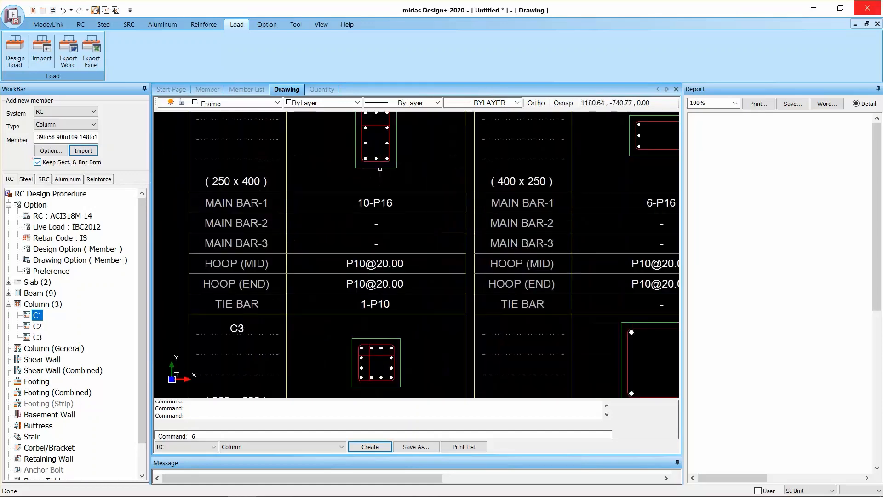
pyautogui.scroll(-1, 380, 177)
pyautogui.scroll(1, 393, 170)
pyautogui.moveTo(393, 170); pyautogui.dragTo(392, 174, button='middle')
pyautogui.moveTo(675, 168); pyautogui.dragTo(493, 189, button='middle')
pyautogui.scroll(1, 490, 174)
pyautogui.scroll(1, 476, 167)
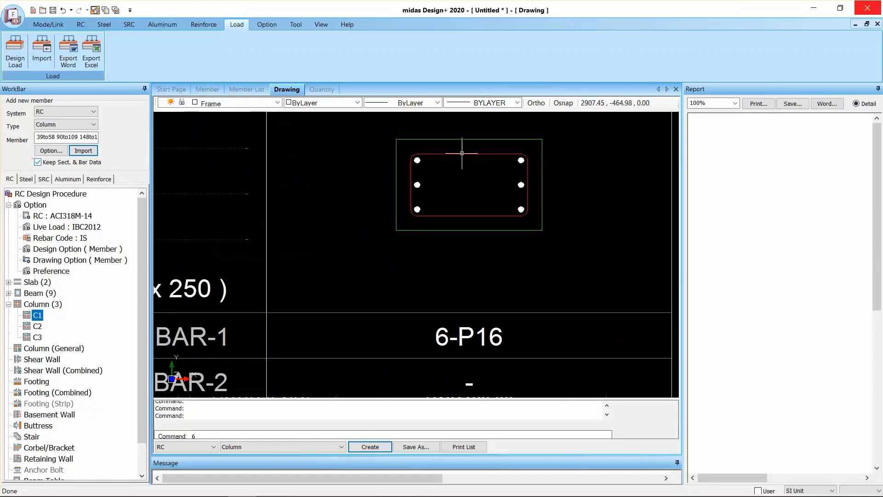
pyautogui.scroll(-1, 457, 170)
pyautogui.moveTo(457, 169); pyautogui.dragTo(414, 165, button='middle')
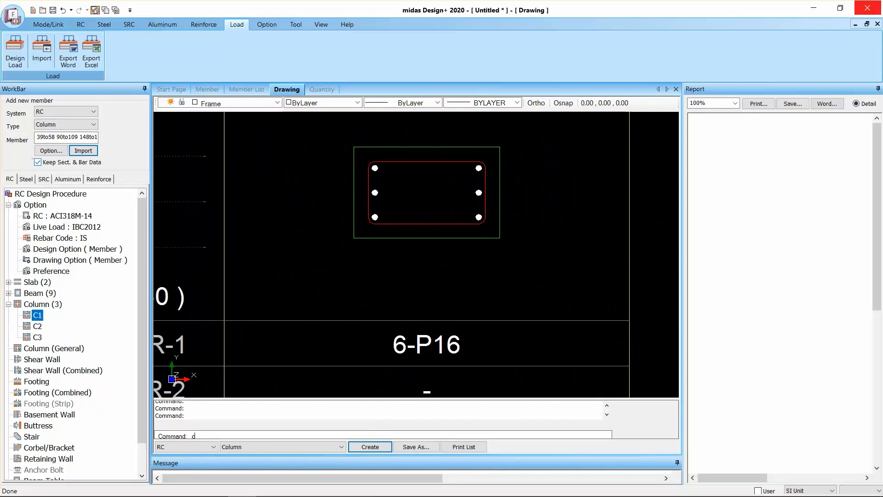
# - Copy the upper and lower right corner bars of the C2 section horizontally to mid-width, with Ortho on
pyautogui.press('Return')
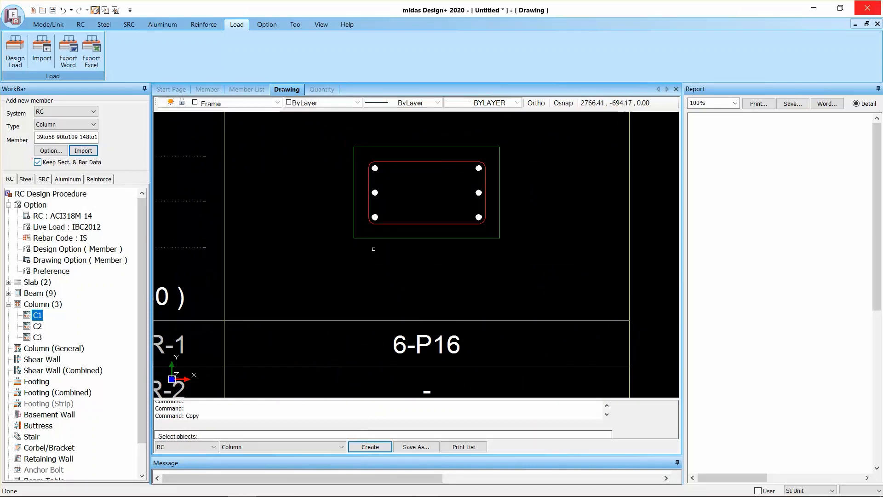
pyautogui.click(469, 154)
pyautogui.click(485, 172)
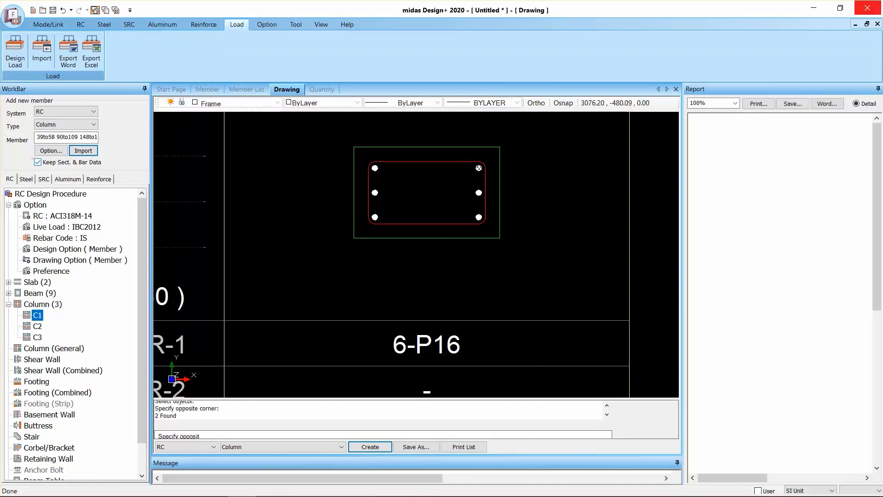
pyautogui.click(470, 207)
pyautogui.click(490, 227)
pyautogui.press('Return')
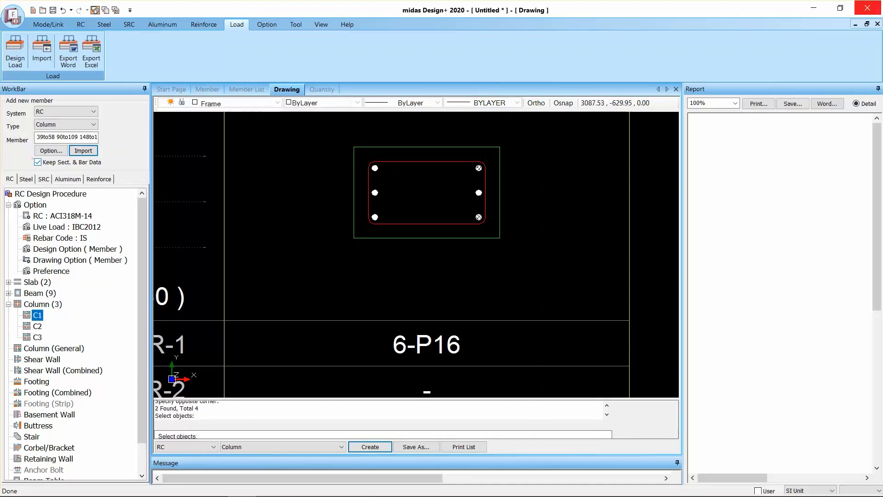
pyautogui.click(479, 216)
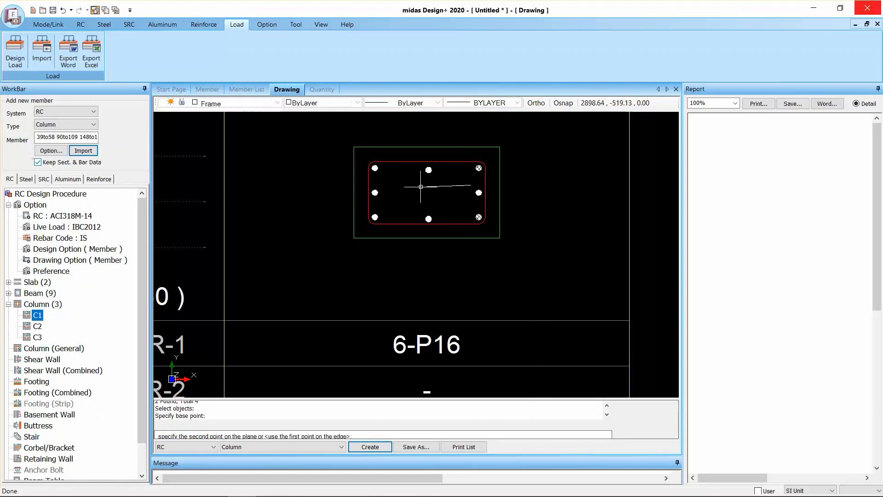
pyautogui.press('F8')
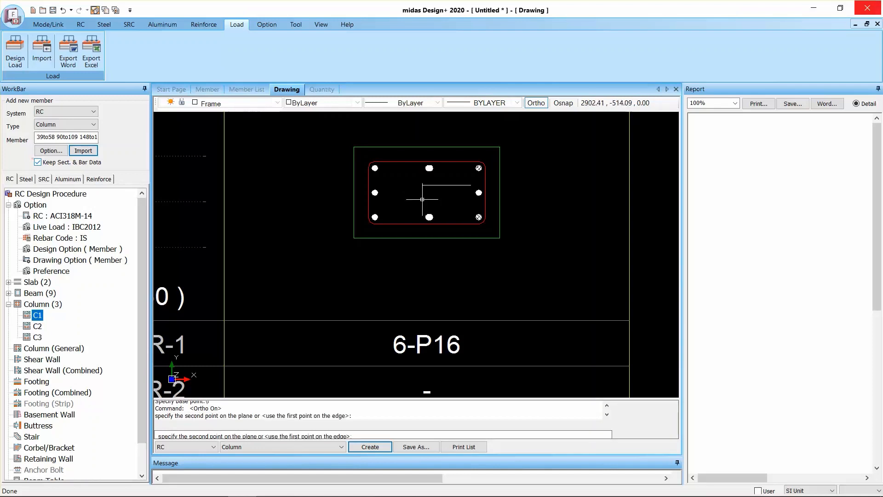
pyautogui.press('Escape')
# - Erase the copied bars at mid-width of the C2 section
pyautogui.click(418, 158)
pyautogui.click(438, 251)
pyautogui.press('Delete')
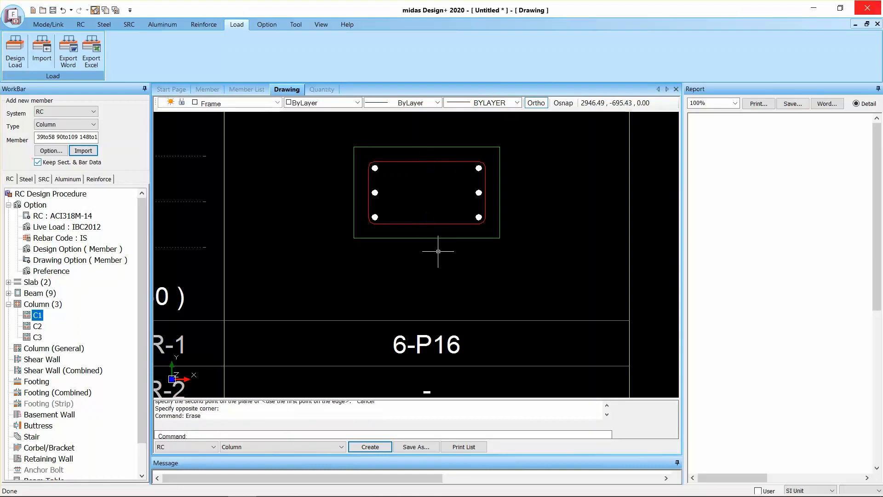
# - Set the type of new member to Footing for the RC system
pyautogui.scroll(-4, 436, 251)
pyautogui.moveTo(422, 267)
pyautogui.mouseDown(button='middle')
pyautogui.moveTo(435, 233)
pyautogui.moveTo(441, 244)
pyautogui.moveTo(447, 217)
pyautogui.moveTo(424, 239)
pyautogui.moveTo(461, 244)
pyautogui.mouseUp(button='middle')
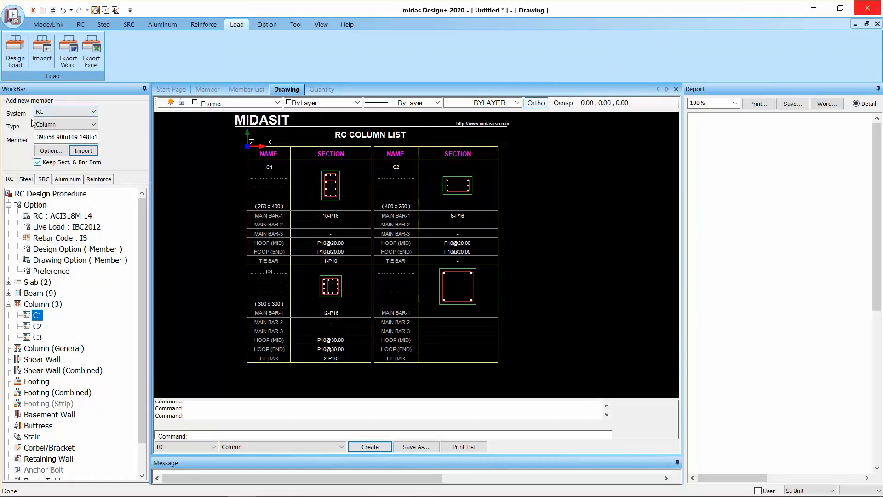
pyautogui.click(60, 125)
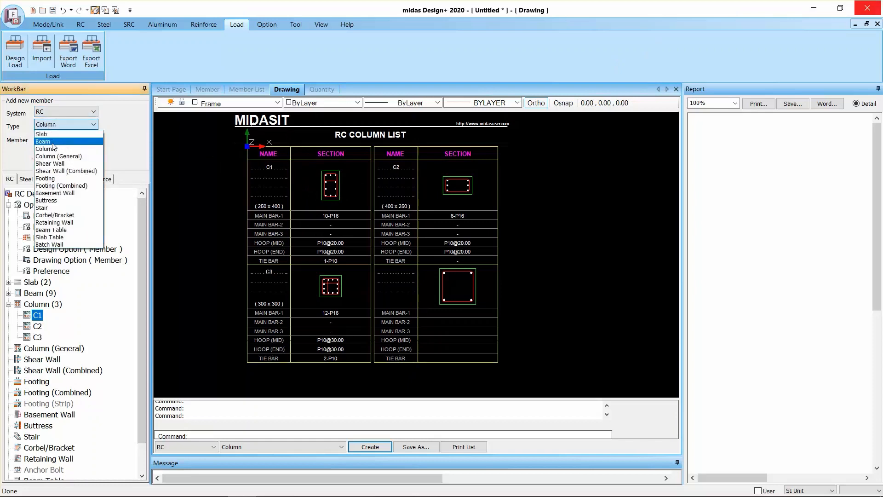
pyautogui.click(46, 179)
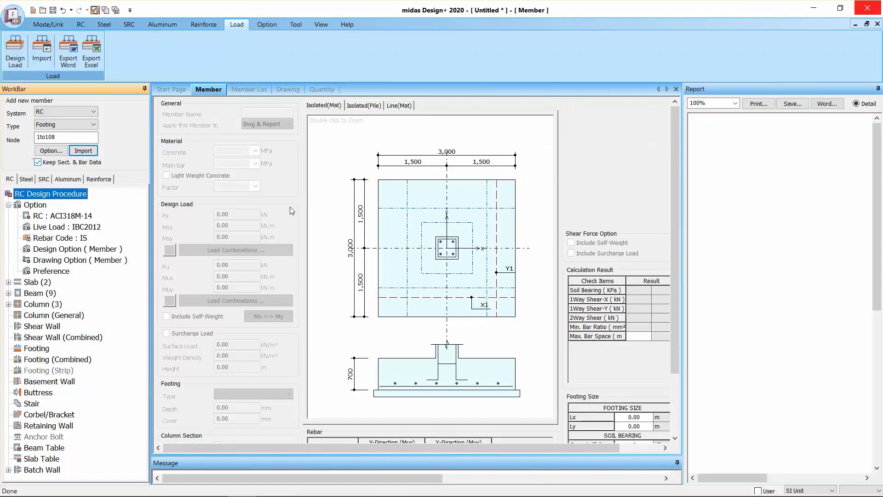
# - Switch to the two-storey model in midas Gen and clear the current node and element selection
pyautogui.hotkey('alt', 'Tab')
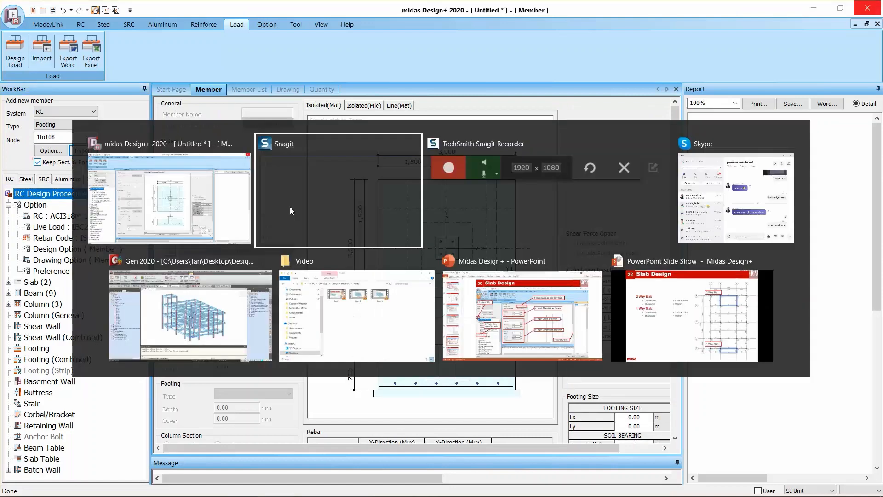
pyautogui.press('super')
pyautogui.press('super')
pyautogui.hotkey('alt', 'Tab')
pyautogui.hotkey('alt', 'Tab')
pyautogui.hotkey('alt', 'Tab')
pyautogui.hotkey('alt', 'Tab')
pyautogui.hotkey('alt', 'Tab')
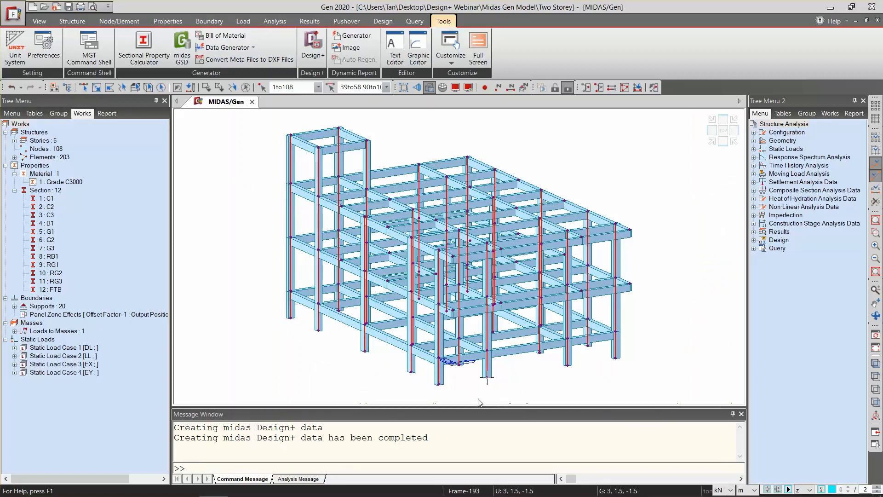
pyautogui.press('Escape')
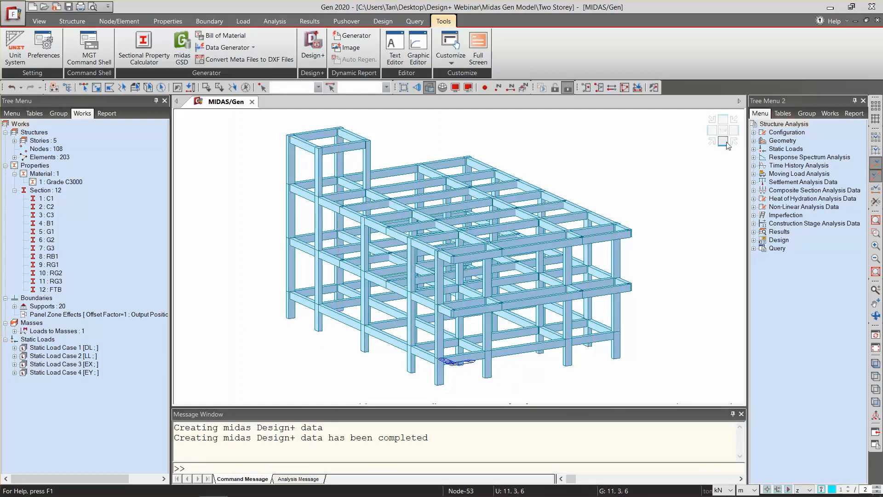
# - Select all support nodes at the column bases, nodes 45to64, in an elevation view of the model
pyautogui.hotkey('alt', 'Tab')
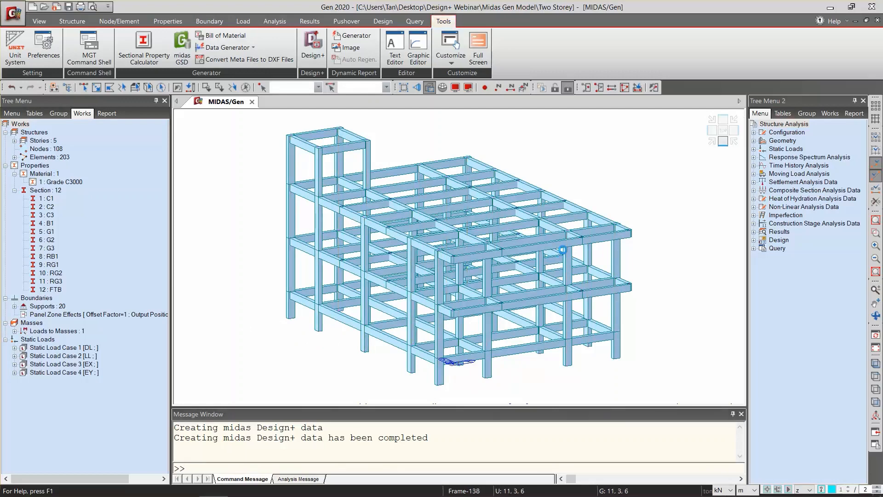
pyautogui.moveTo(521, 277); pyautogui.dragTo(506, 252, button='middle')
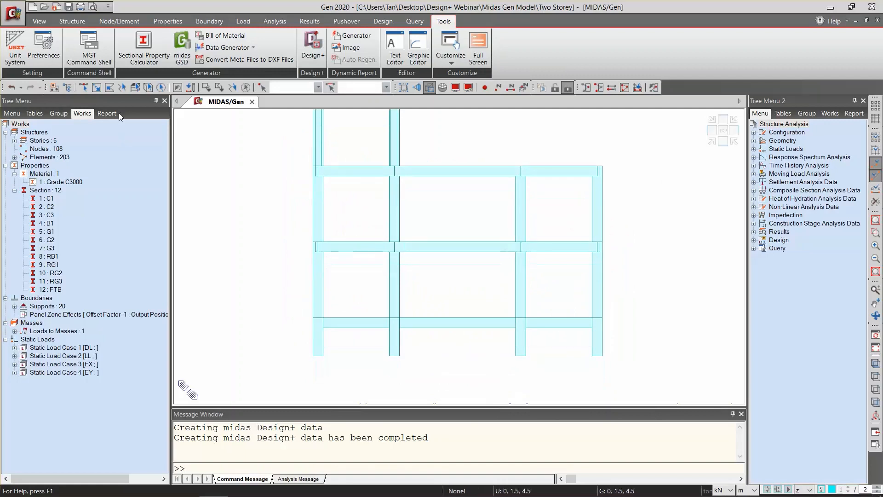
pyautogui.click(98, 89)
pyautogui.moveTo(288, 343); pyautogui.dragTo(618, 395)
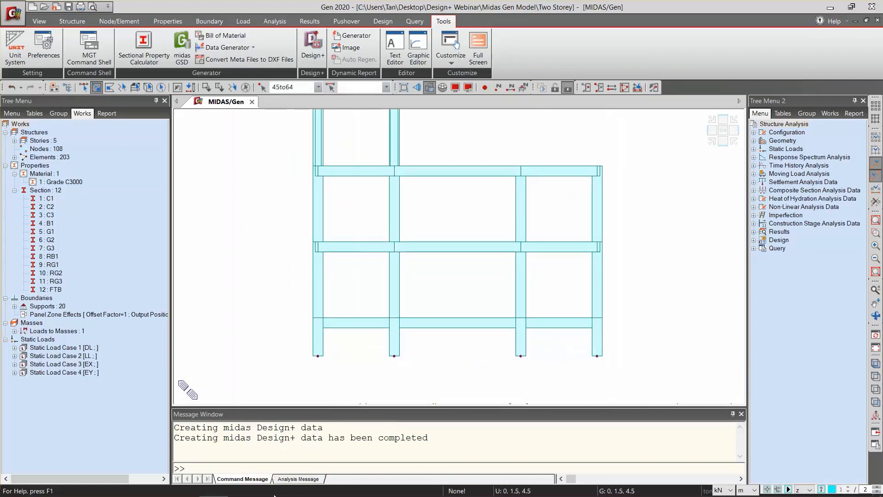
# - Switch back to midas Design+ with the support nodes selected
pyautogui.hotkey('alt', 'Tab')
pyautogui.hotkey('alt', 'Tab')
pyautogui.hotkey('alt', 'Tab')
pyautogui.hotkey('alt', 'Tab')
pyautogui.hotkey('alt', 'Tab')
pyautogui.hotkey('alt', 'Tab')
pyautogui.hotkey('alt', 'Tab')
pyautogui.hotkey('alt', 'Tab')
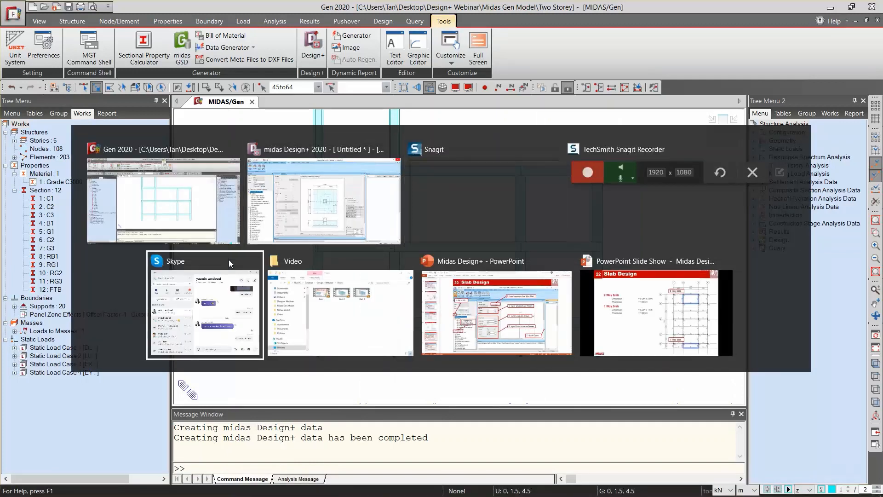
pyautogui.hotkey('alt', 'Tab')
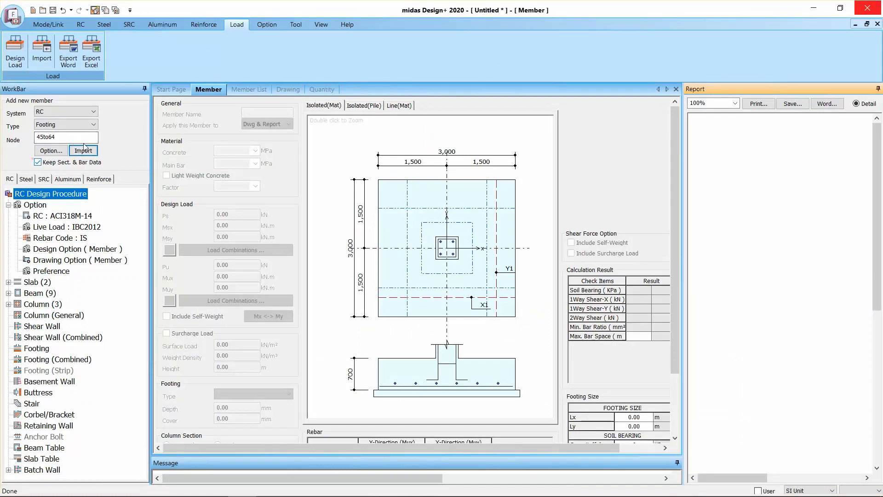
# - Enable Apply Link Option by Member for footings, using Link by Section, in the link options
pyautogui.click(52, 152)
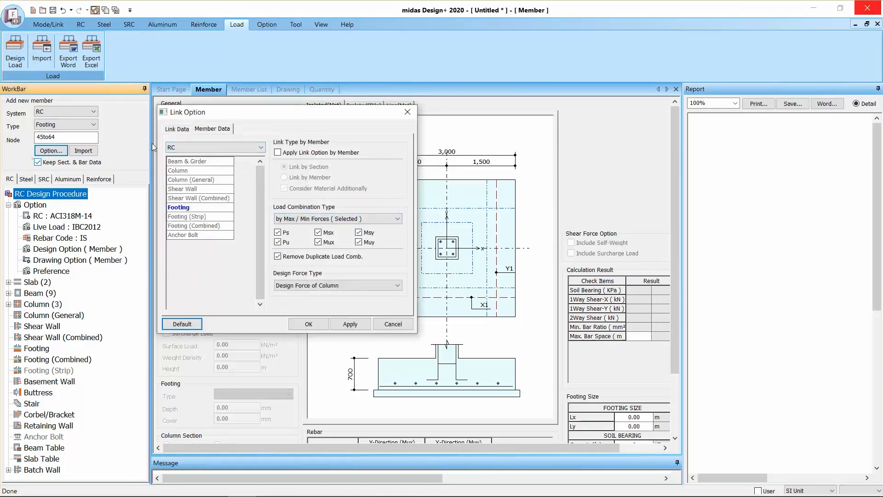
pyautogui.click(180, 131)
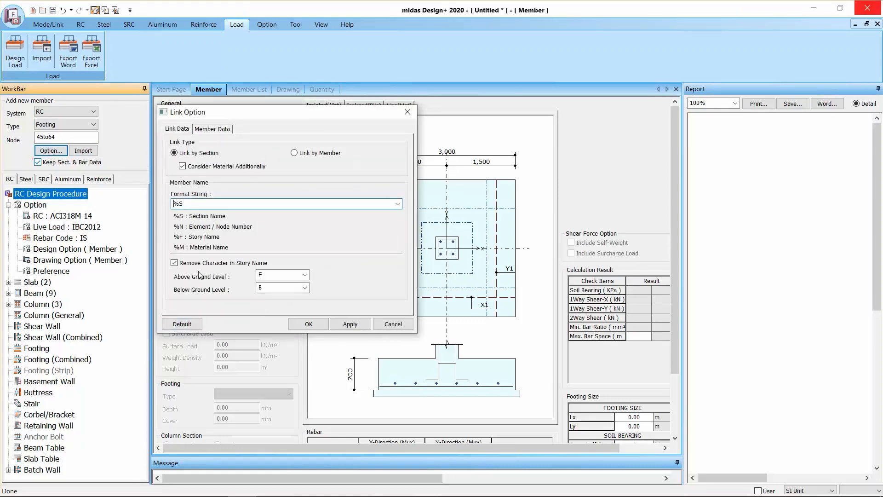
pyautogui.click(212, 129)
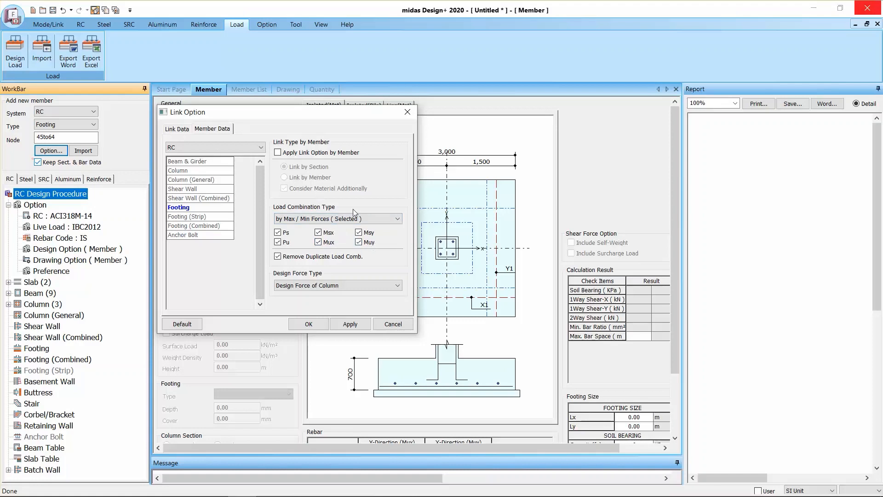
pyautogui.click(310, 155)
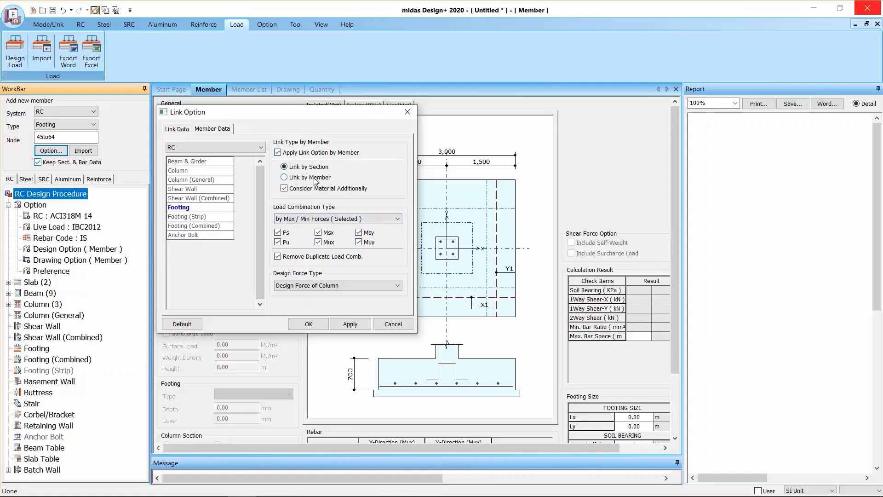
# - Set the footing load combination type to by Max / Min Forces (All) and the design force type to Reaction of Support
pyautogui.click(331, 220)
pyautogui.click(321, 238)
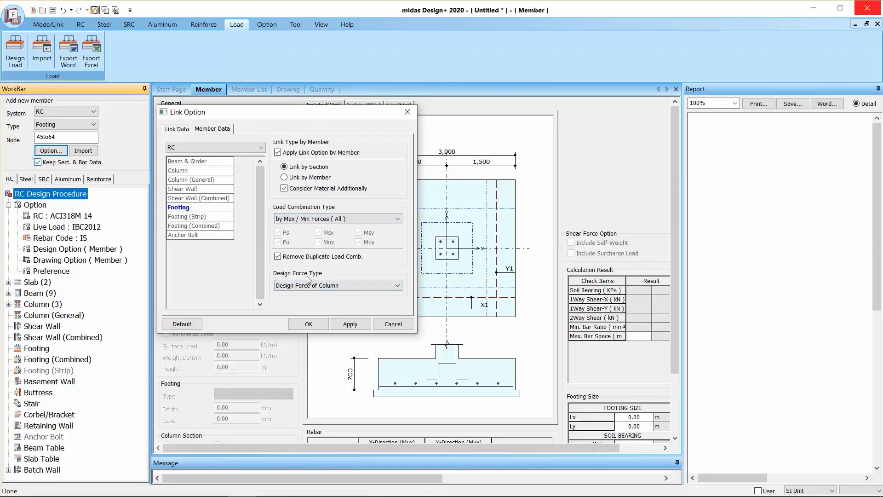
pyautogui.click(318, 285)
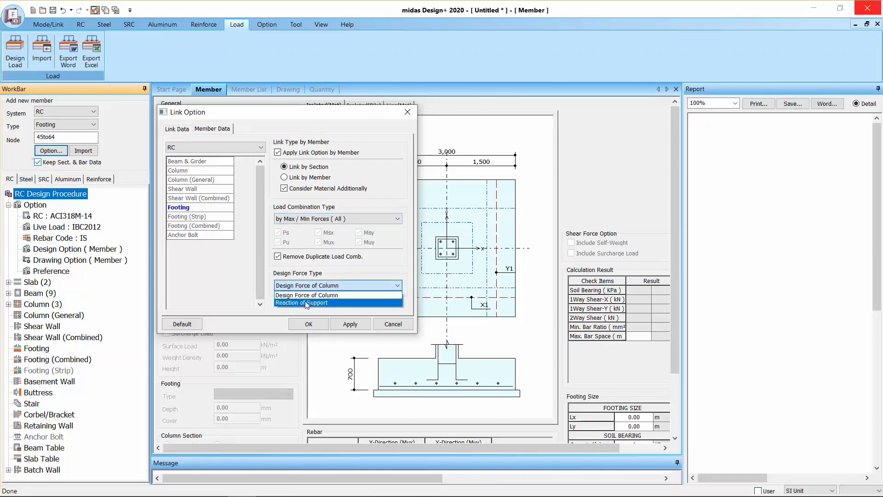
pyautogui.click(310, 303)
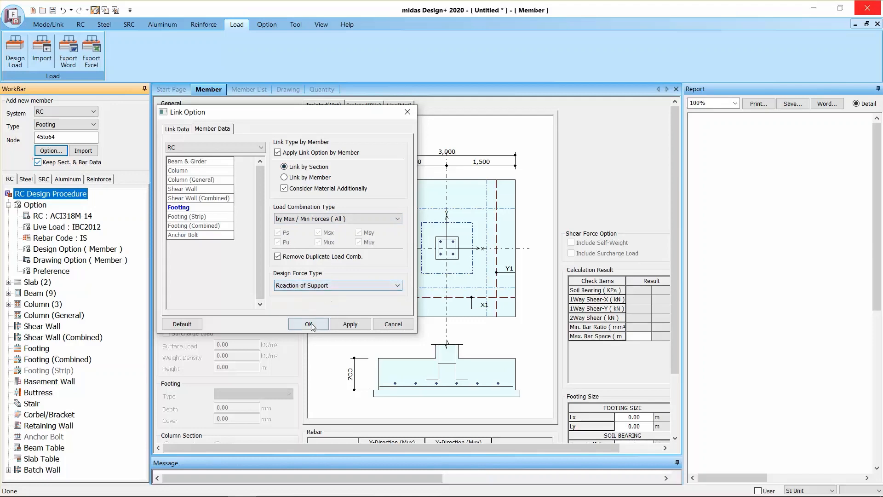
pyautogui.click(308, 324)
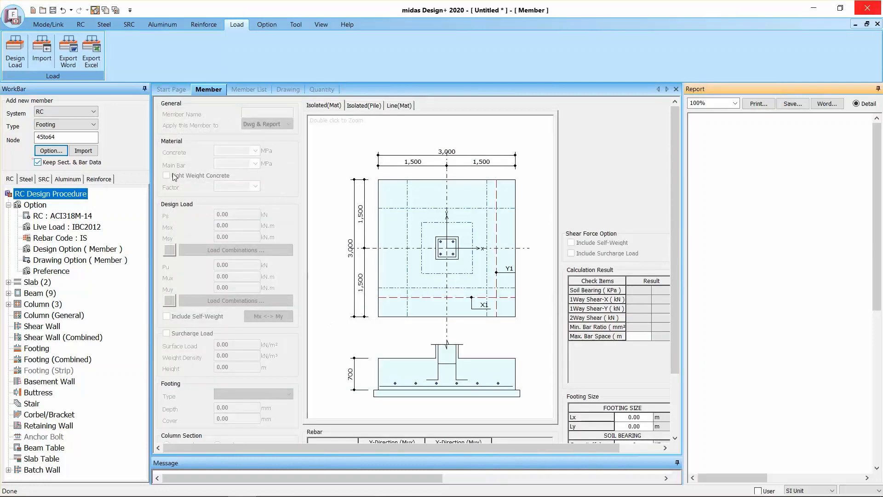
# - Import the footings at nodes 45to64, accept the design code difference, and open the member list
pyautogui.click(87, 152)
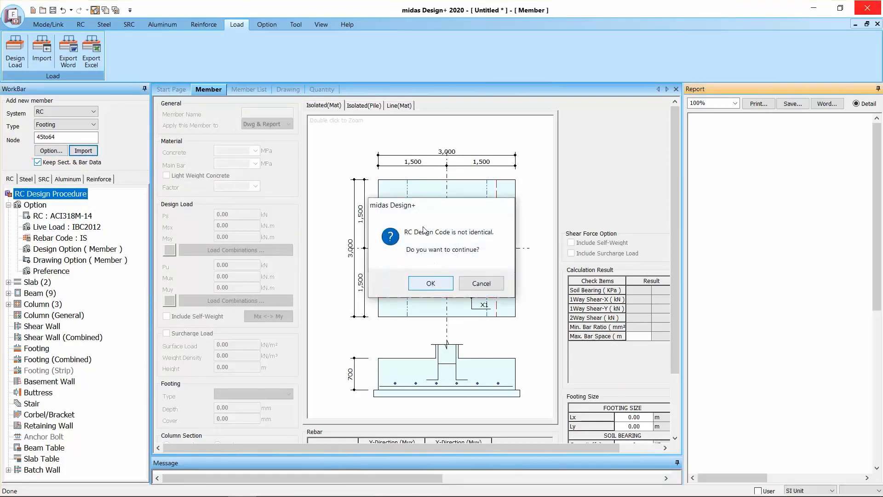
pyautogui.press('Return')
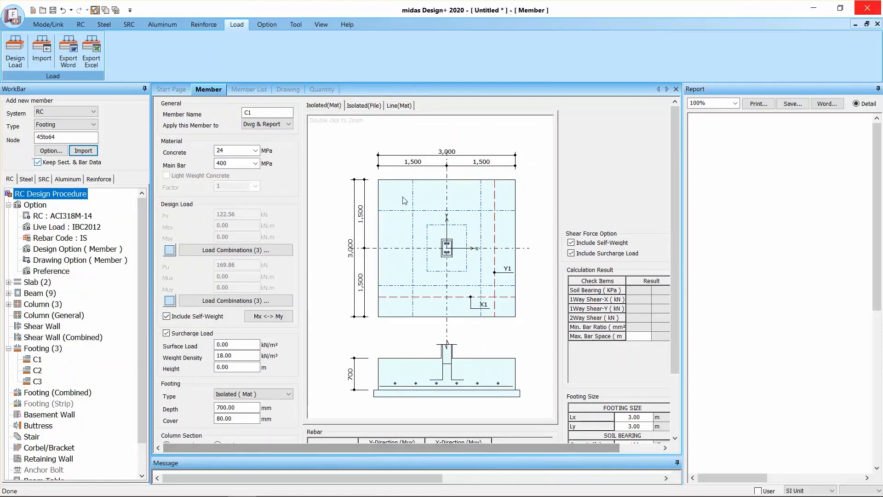
pyautogui.click(254, 89)
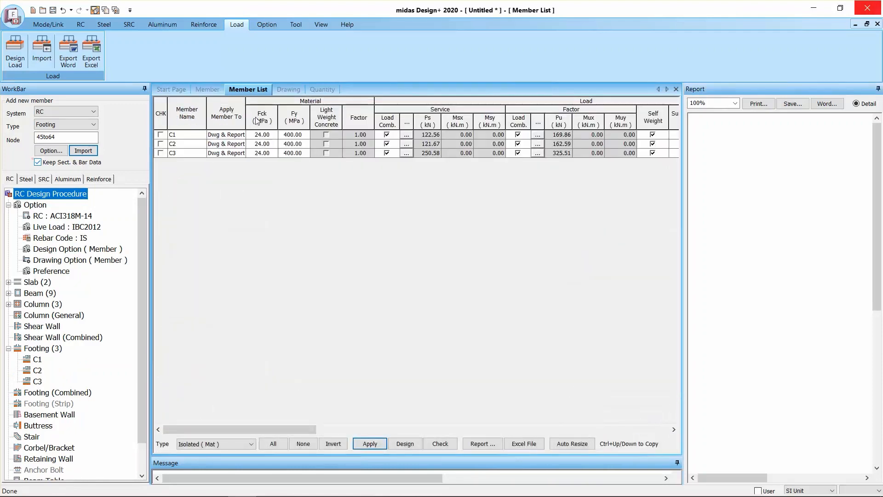
# - Set the concrete strength Fck of footing C1 to 20.70 MPa in the member list
pyautogui.click(267, 137)
pyautogui.click(272, 136)
pyautogui.click(273, 135)
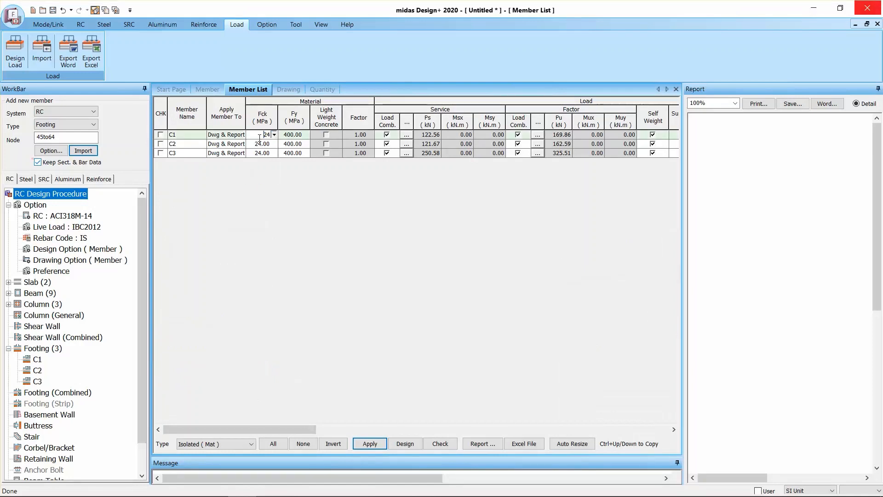
pyautogui.write('20.70')
pyautogui.press('Tab')
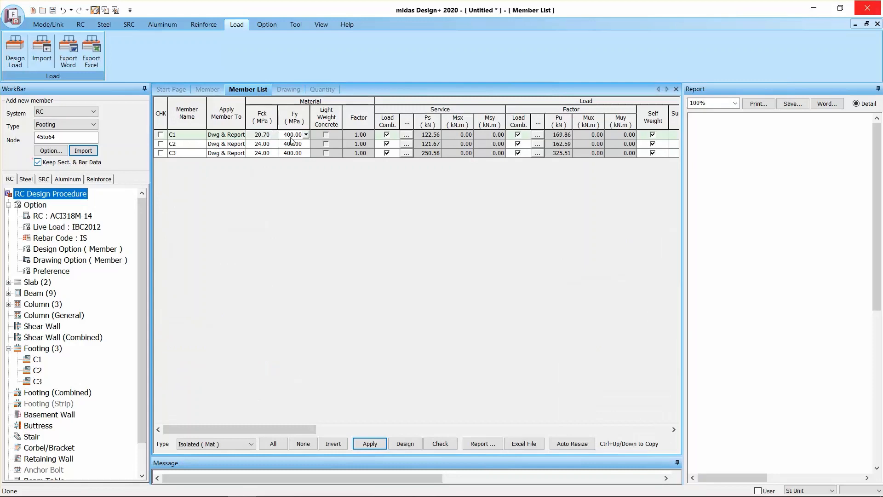
# - Set the steel strength Fy of footing C1 to 276 MPa and copy its Fck and Fy values to C2 and C3
pyautogui.write('276')
pyautogui.click(288, 136)
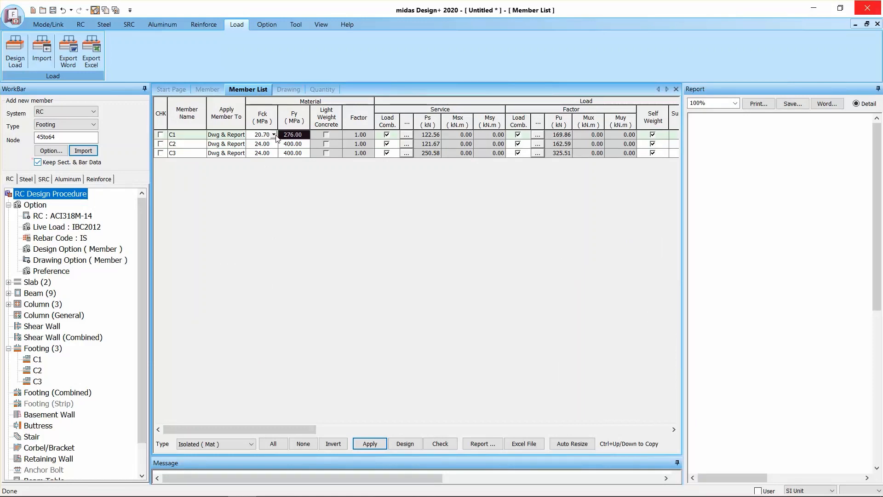
pyautogui.click(254, 144)
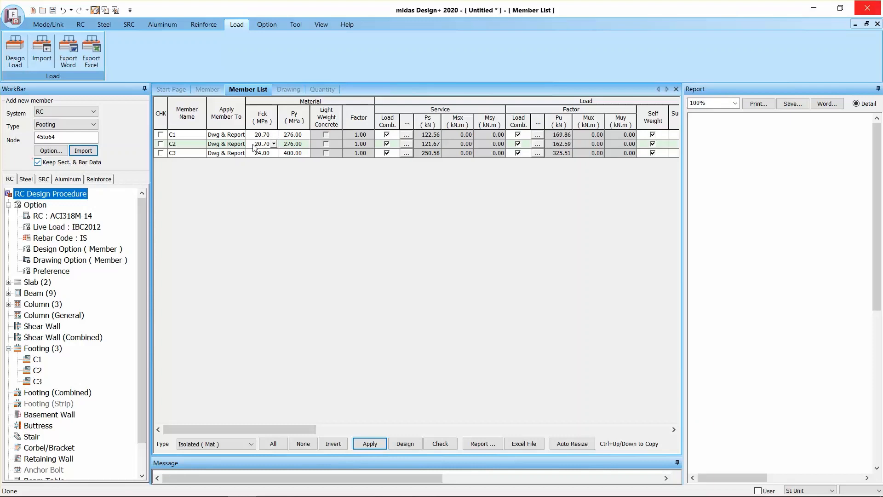
pyautogui.click(256, 155)
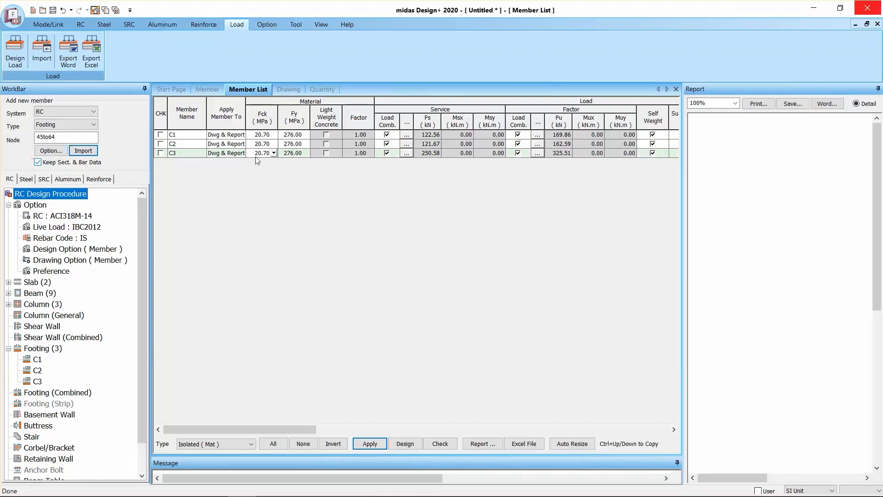
# - Set the surcharge height of footings C1, C2 and C3 to 1.2 m
pyautogui.moveTo(313, 429); pyautogui.dragTo(423, 417)
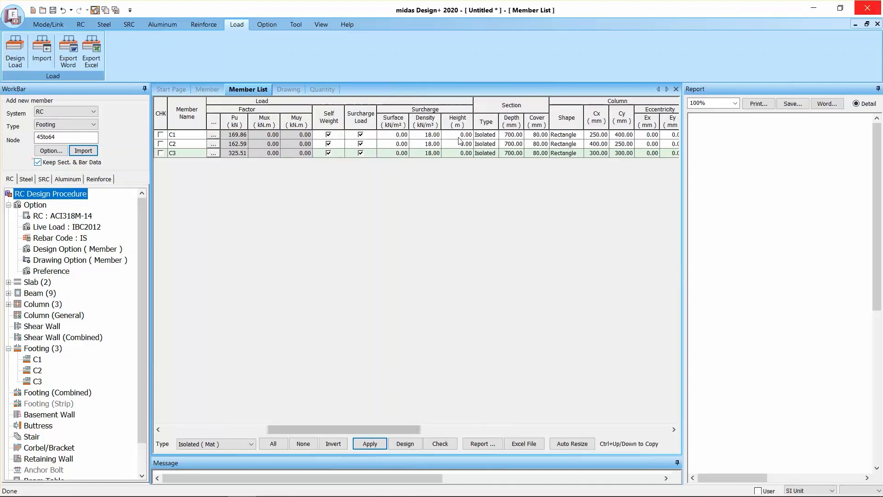
pyautogui.click(458, 137)
pyautogui.write('1.2')
pyautogui.click(460, 144)
pyautogui.write('1')
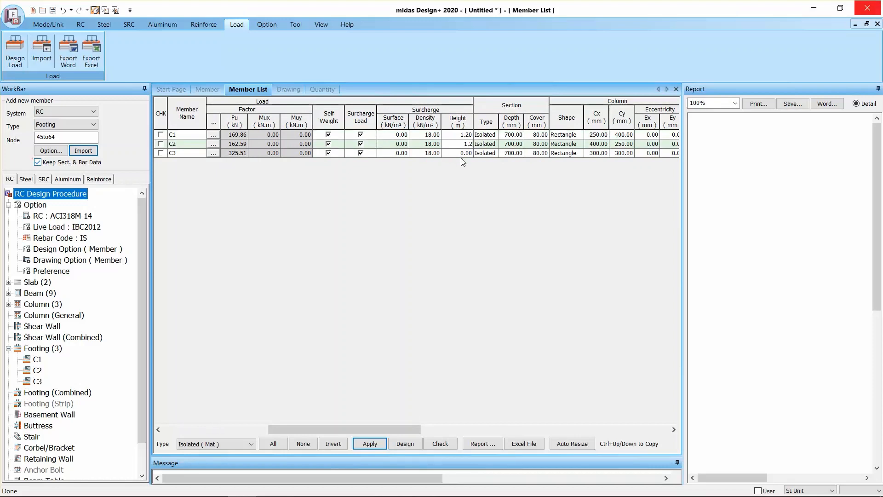
pyautogui.click(462, 156)
pyautogui.write('1.2')
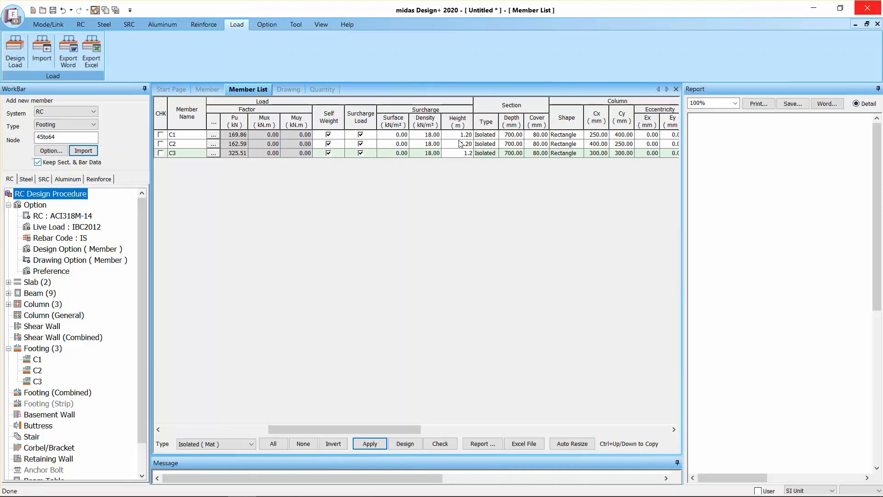
pyautogui.click(460, 144)
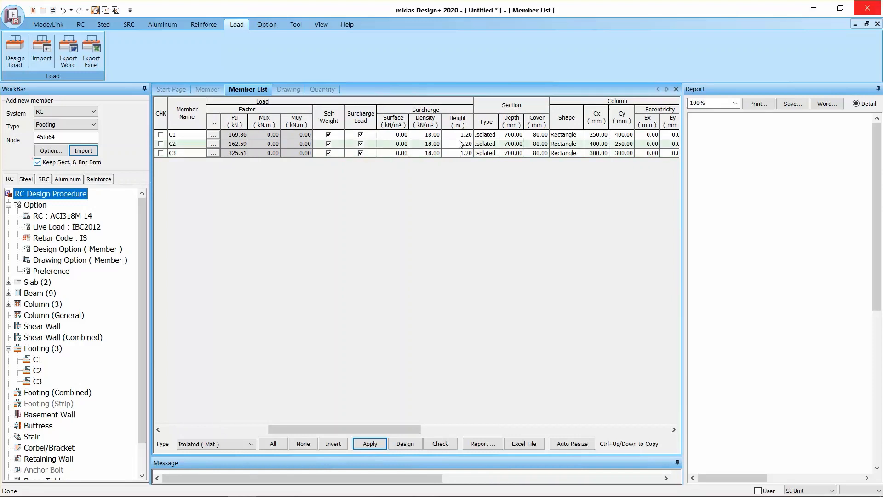
# - Set the section depth of footings C1, C2 and C3 to 300 mm
pyautogui.click(508, 138)
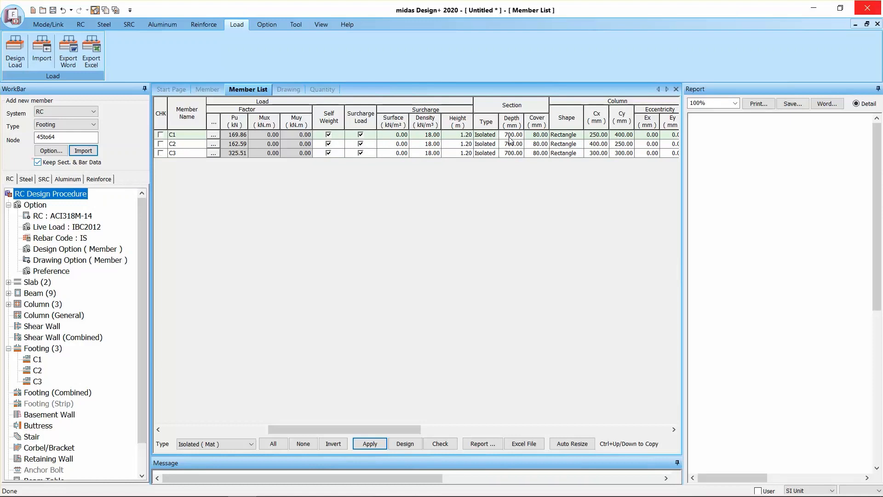
pyautogui.click(510, 136)
pyautogui.write('0')
pyautogui.press('Return')
pyautogui.click(511, 144)
pyautogui.write('300')
pyautogui.press('Return')
pyautogui.write('300')
pyautogui.press('Return')
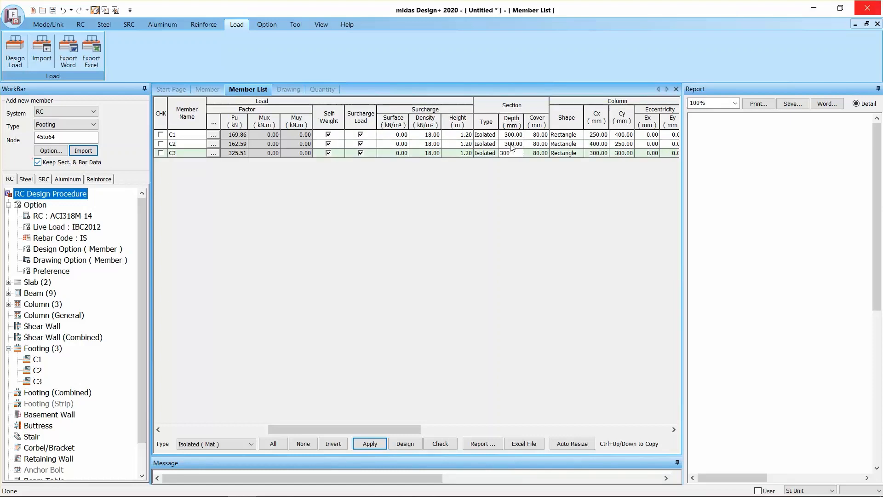
pyautogui.click(512, 138)
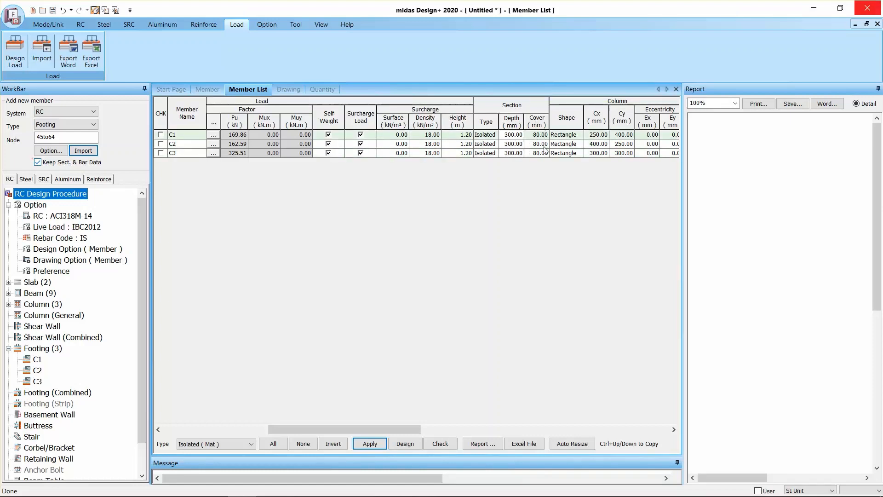
# - Set the Y-direction main bars of footing C1 to P16 at 200 mm spacing
pyautogui.moveTo(403, 426); pyautogui.dragTo(510, 429)
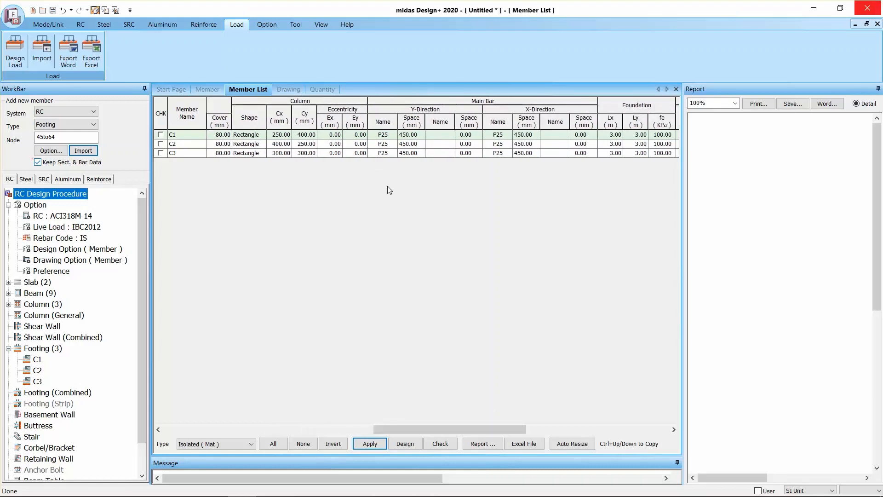
pyautogui.click(384, 136)
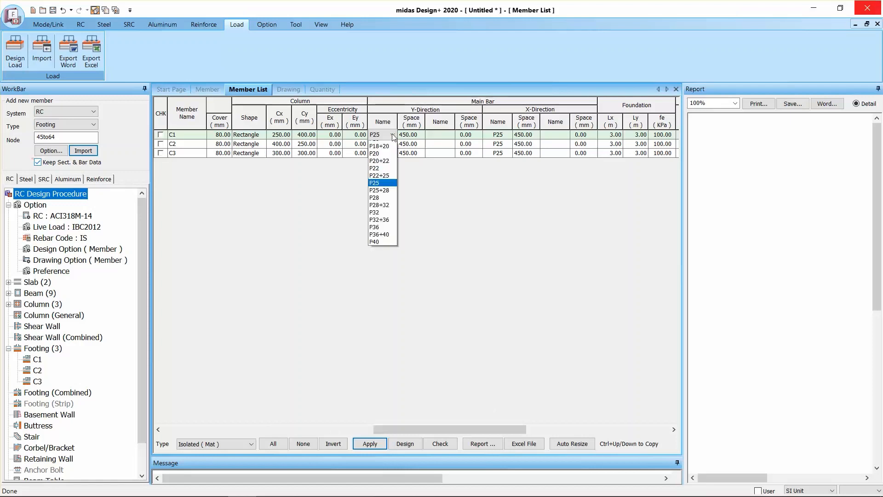
pyautogui.click(382, 203)
pyautogui.click(407, 134)
pyautogui.click(421, 134)
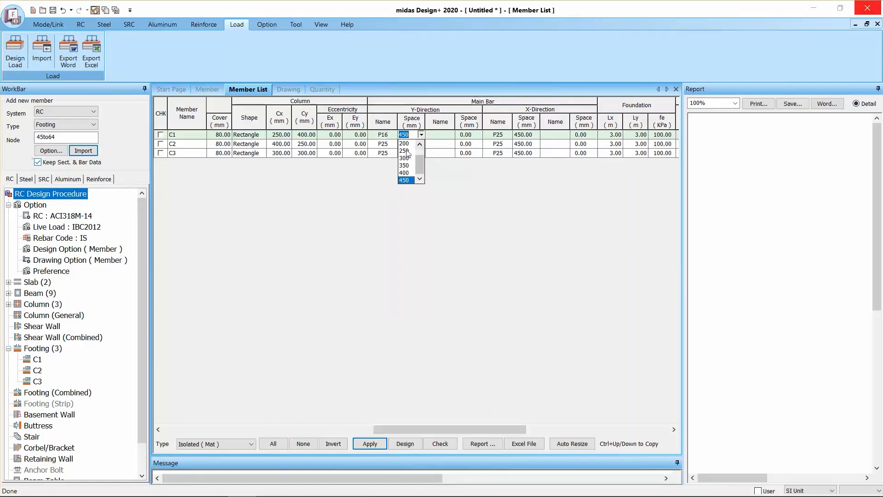
pyautogui.click(404, 143)
# - Copy footing C1's Y-direction main bar name and spacing down to footings C2 and C3
pyautogui.click(384, 144)
pyautogui.click(408, 135)
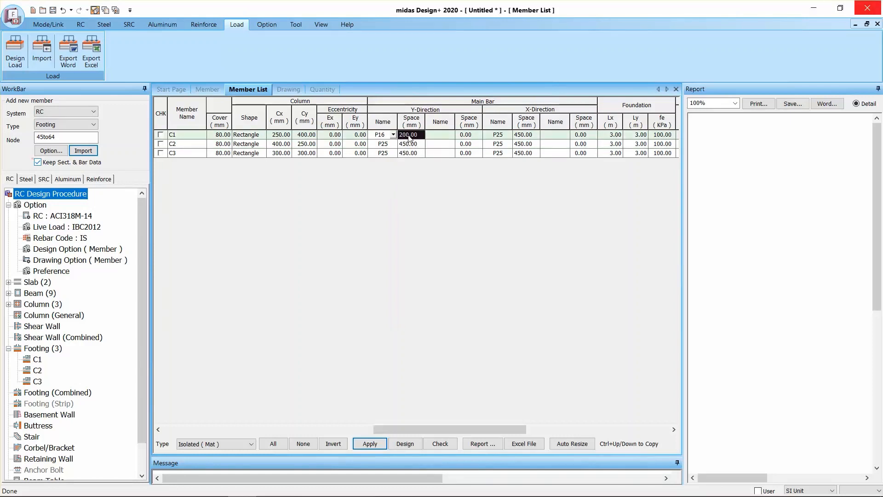
pyautogui.click(386, 144)
pyautogui.hotkey('ctrl', 'Up')
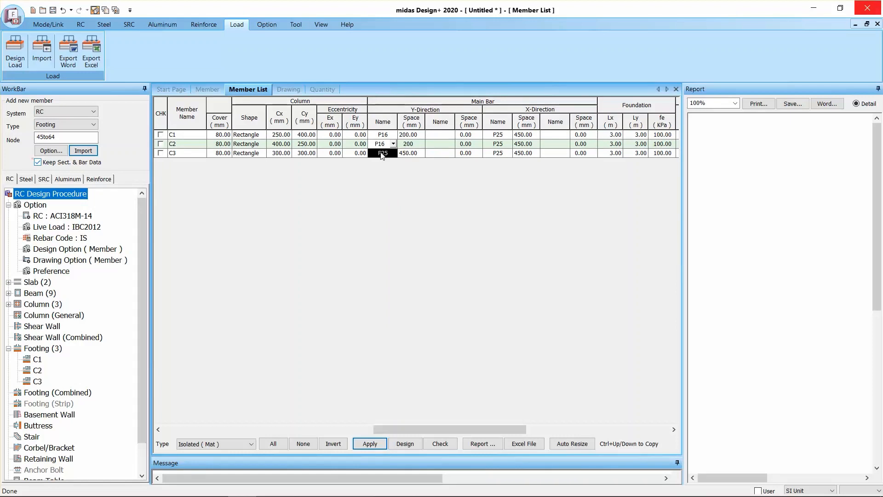
pyautogui.click(382, 153)
pyautogui.hotkey('ctrl', 'Up')
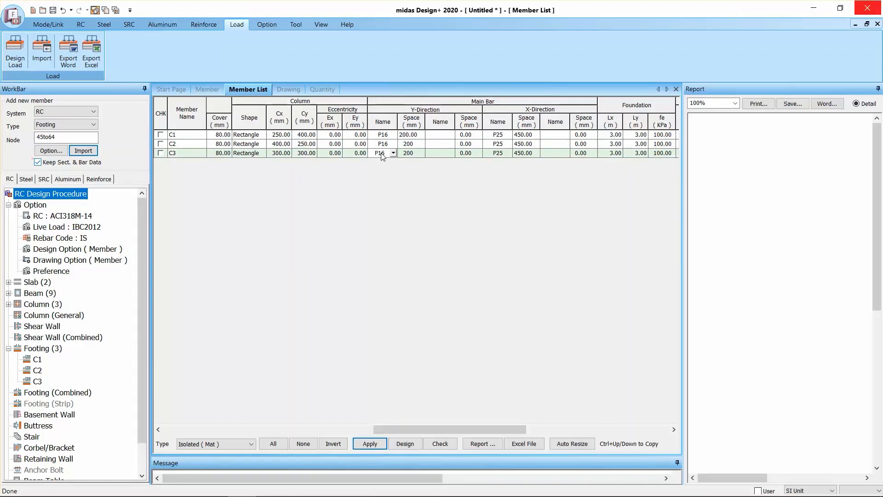
# - Copy the Y-direction bar names and spacings of all three footings into their X-direction main bars
pyautogui.moveTo(385, 137); pyautogui.dragTo(408, 155)
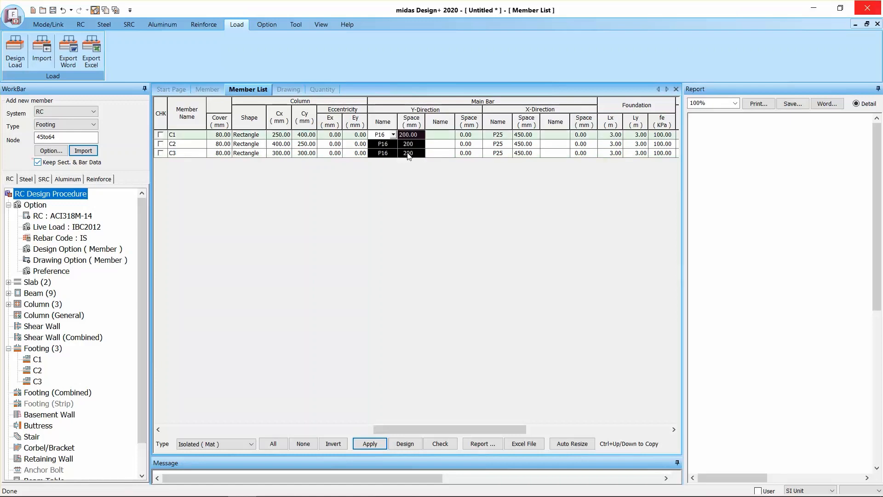
pyautogui.click(500, 138)
pyautogui.write('P16\t200 P16\t200 P16\t200')
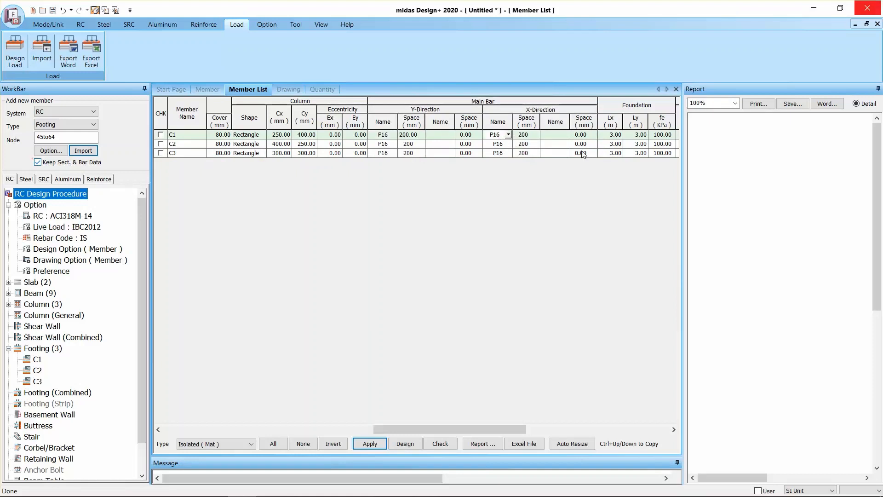
# - Set the foundation dimensions Lx and Ly of footings C1 and C2 to 1.2 m each
pyautogui.moveTo(514, 430); pyautogui.dragTo(571, 431)
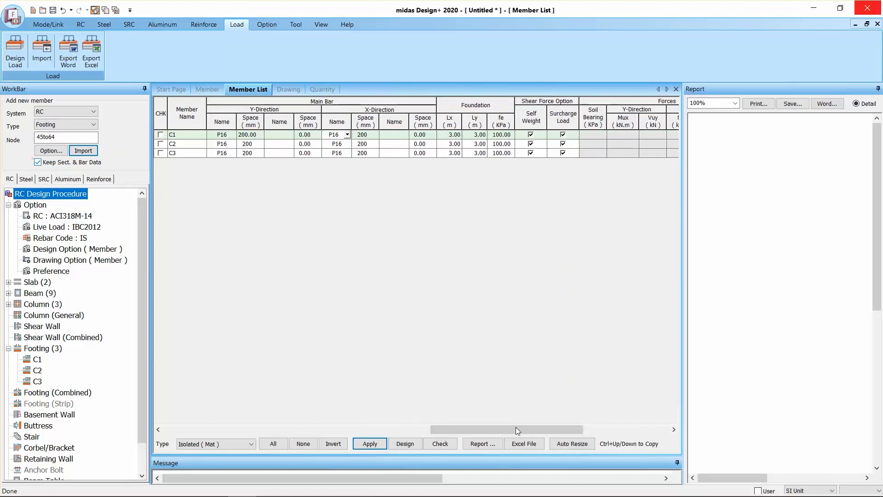
pyautogui.moveTo(518, 430); pyautogui.dragTo(499, 431)
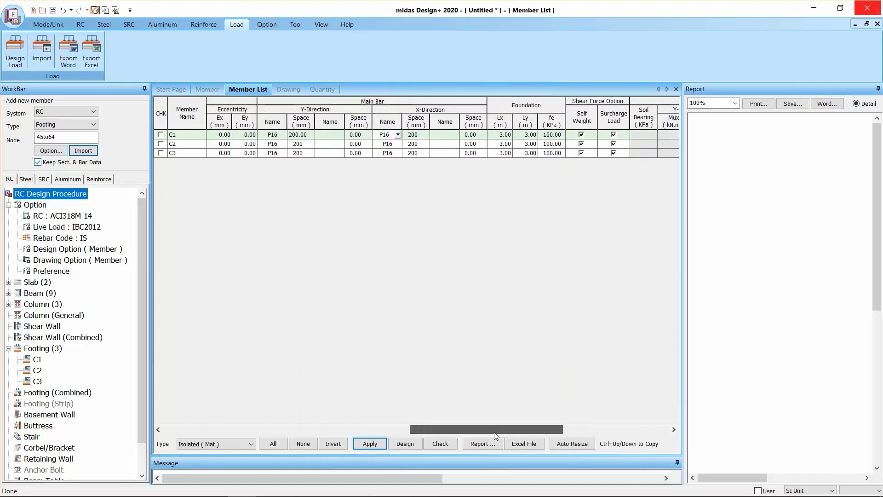
pyautogui.click(496, 136)
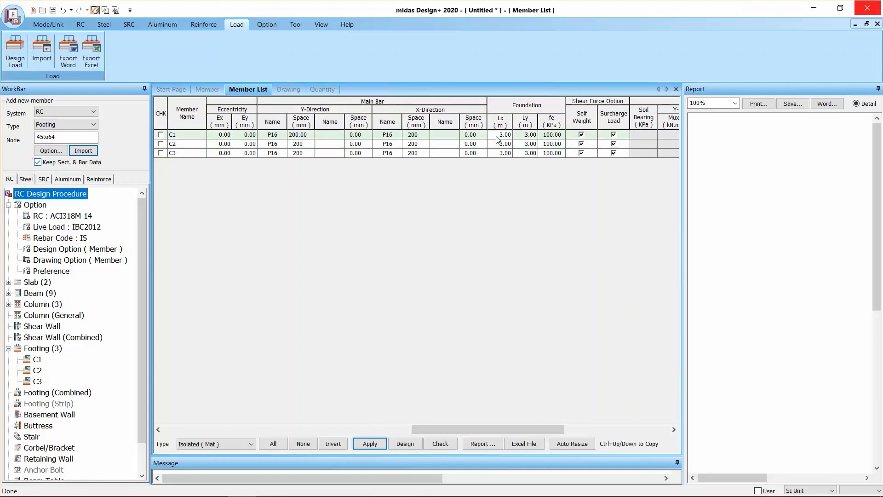
pyautogui.write('1.2')
pyautogui.click(523, 135)
pyautogui.write('1.2')
pyautogui.click(508, 145)
pyautogui.click(509, 144)
pyautogui.click(523, 145)
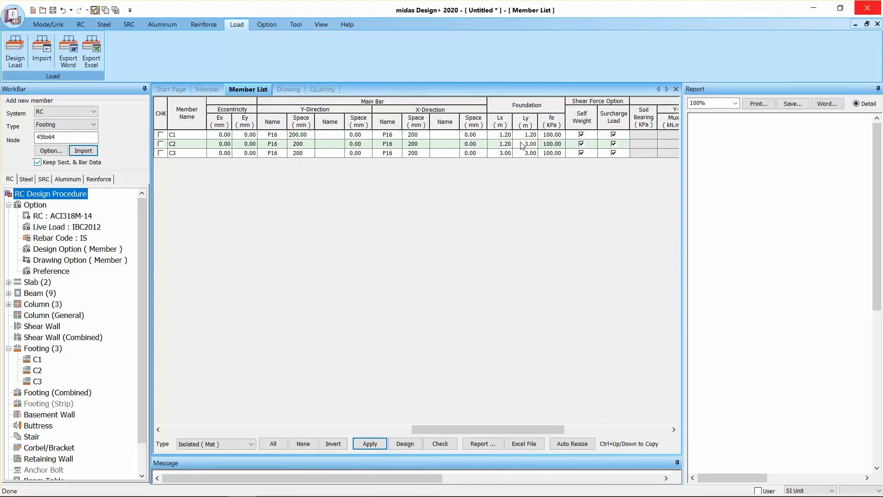
pyautogui.write('1.2')
# - Set the foundation dimensions Lx and Ly of footing C3 to 1.5 m each
pyautogui.click(504, 153)
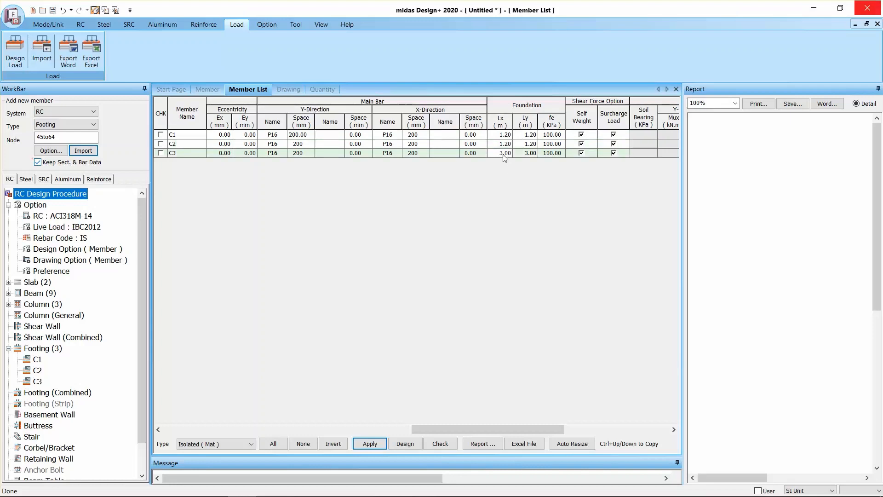
pyautogui.write('1.5')
pyautogui.click(525, 153)
pyautogui.write('1.5')
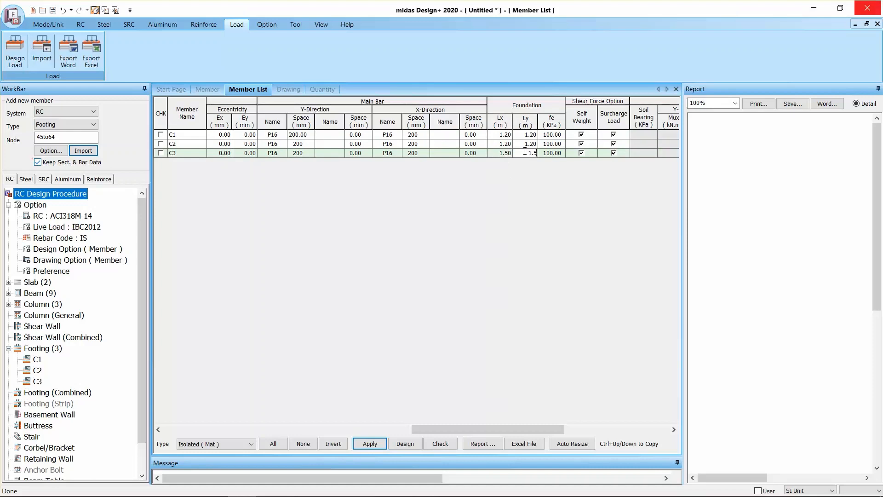
# - Set the foundation bearing capacity fe of footings C1, C2 and C3 to 150 kPa
pyautogui.click(557, 135)
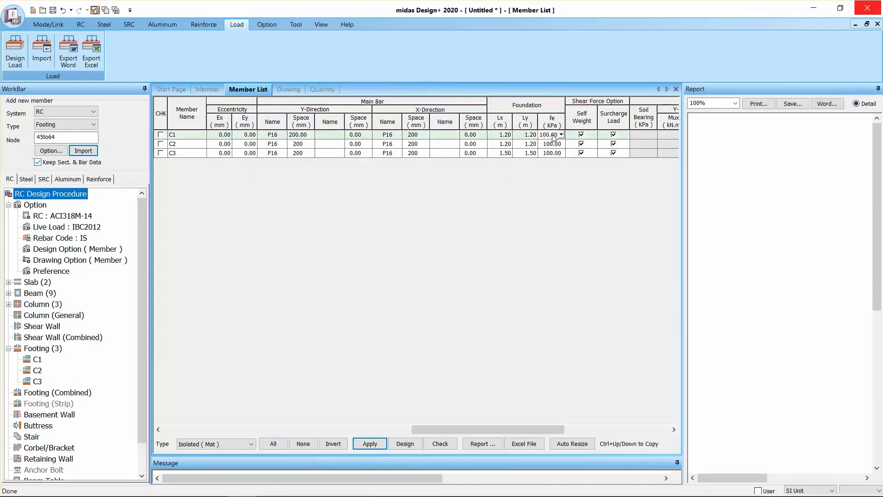
pyautogui.click(554, 134)
pyautogui.click(559, 134)
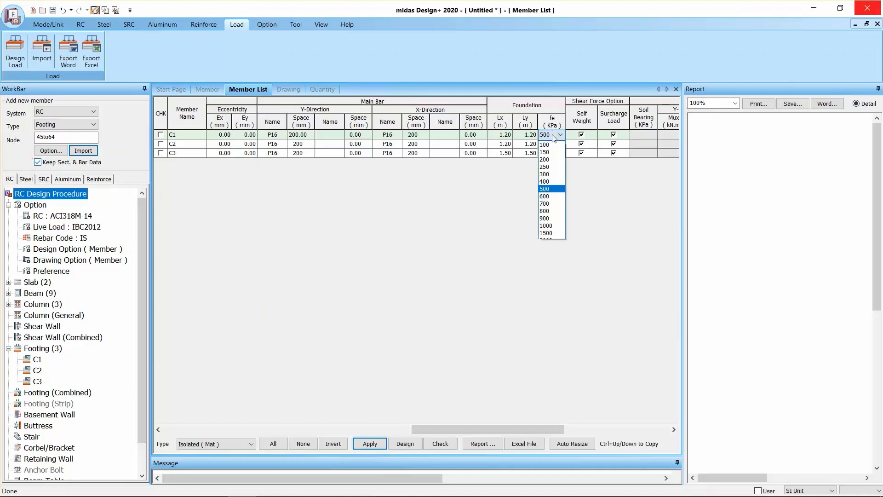
pyautogui.click(557, 153)
pyautogui.click(557, 146)
pyautogui.click(560, 144)
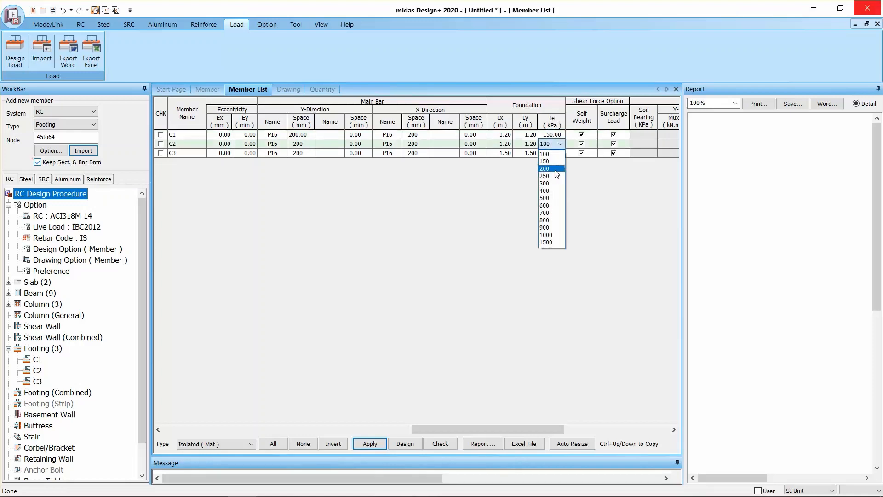
pyautogui.click(553, 162)
pyautogui.click(559, 153)
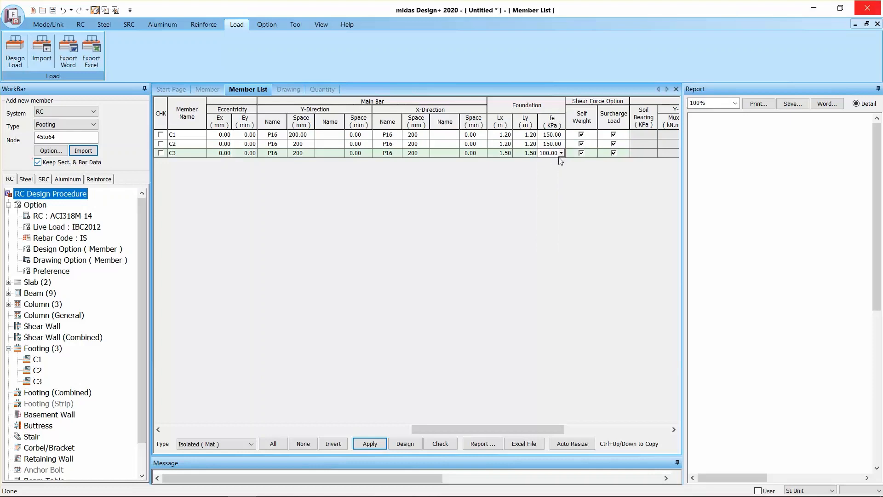
pyautogui.click(560, 153)
pyautogui.click(552, 176)
pyautogui.click(546, 145)
# - Apply the member list edits and run the design check on all three footings
pyautogui.moveTo(528, 431); pyautogui.dragTo(546, 431)
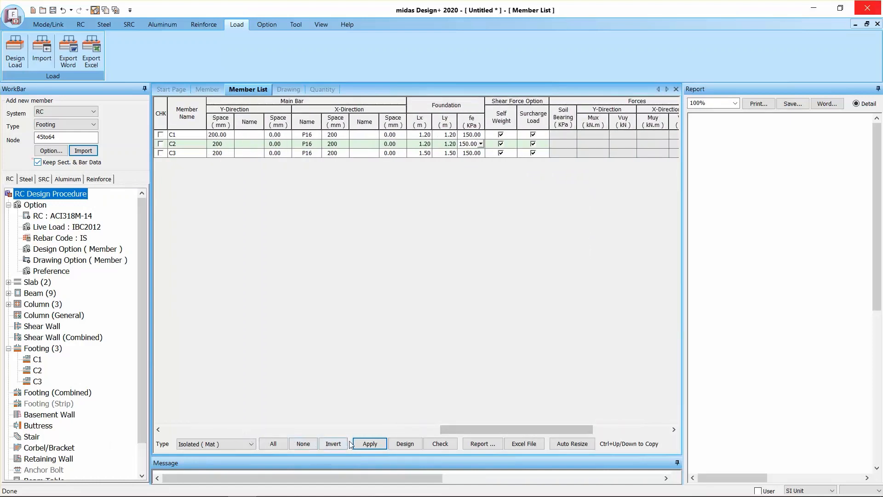
pyautogui.click(380, 443)
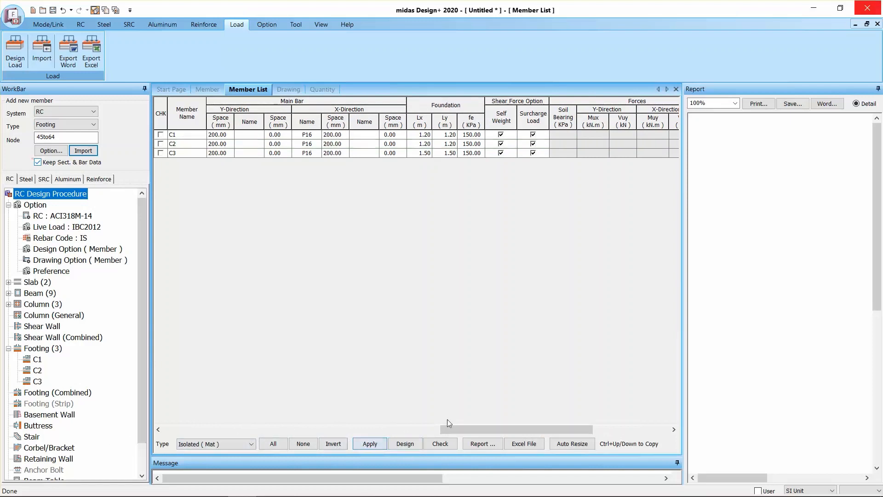
pyautogui.click(273, 444)
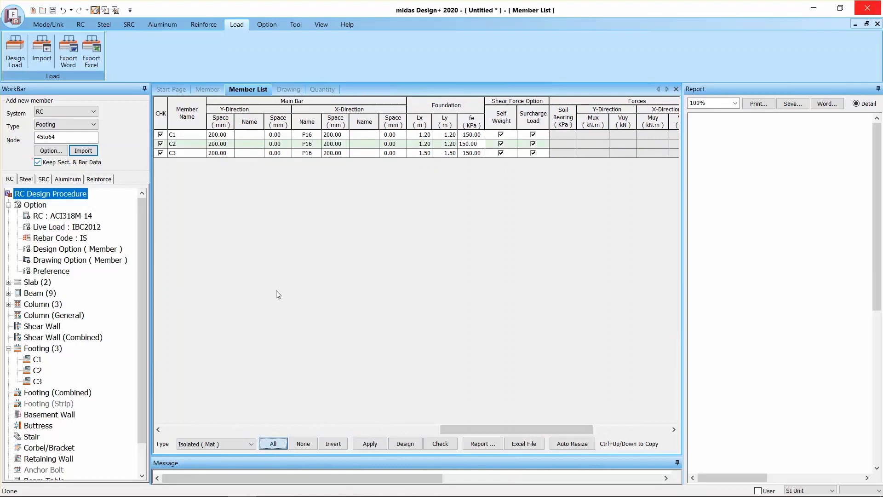
pyautogui.click(437, 444)
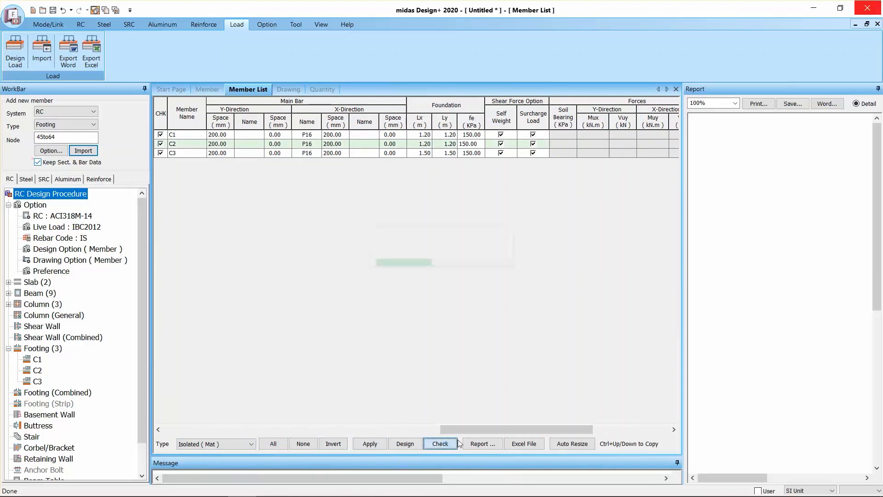
pyautogui.moveTo(515, 429); pyautogui.dragTo(591, 429)
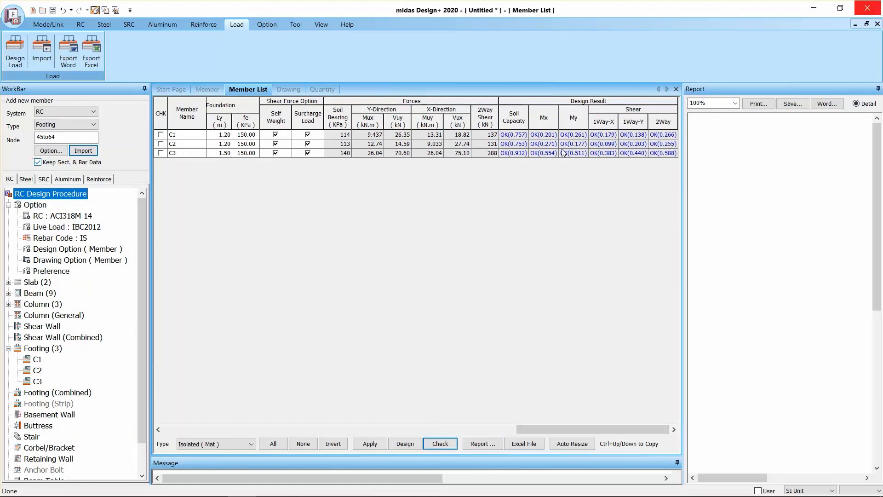
pyautogui.moveTo(579, 428); pyautogui.dragTo(429, 429)
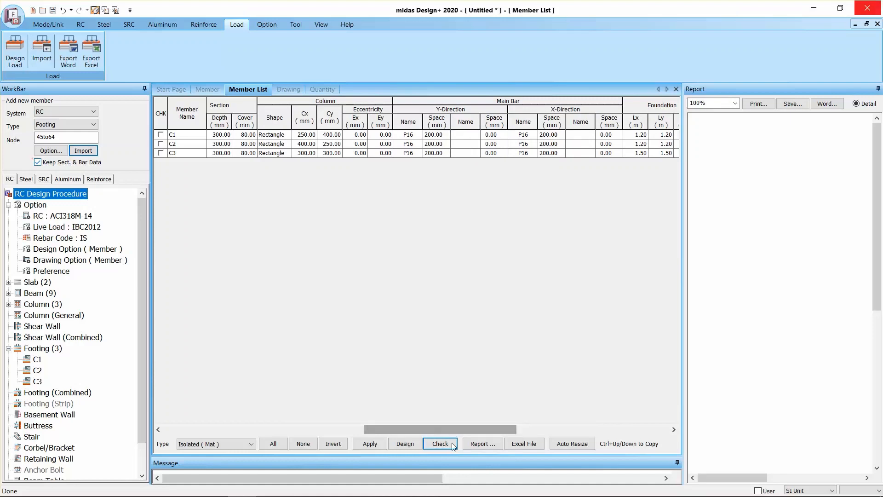
pyautogui.moveTo(429, 427); pyautogui.dragTo(249, 431)
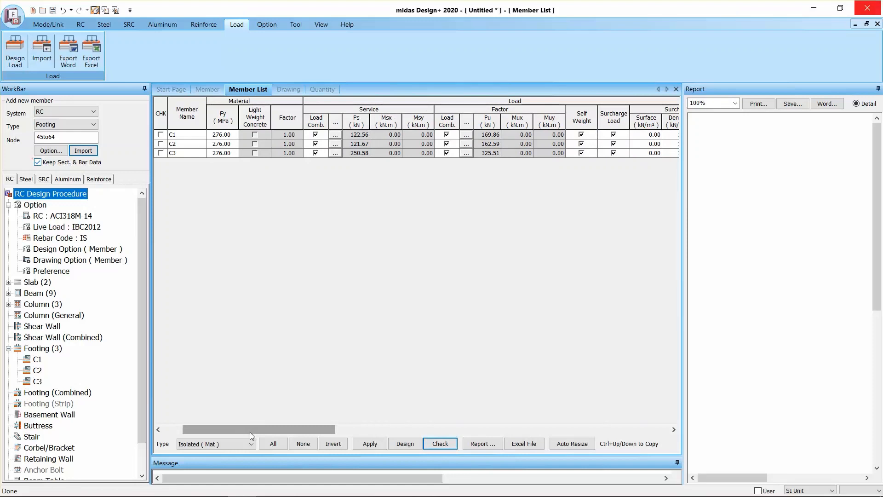
# - Open footing C1 from the member list and review its design data, check results and available footing types
pyautogui.moveTo(244, 430); pyautogui.dragTo(204, 436)
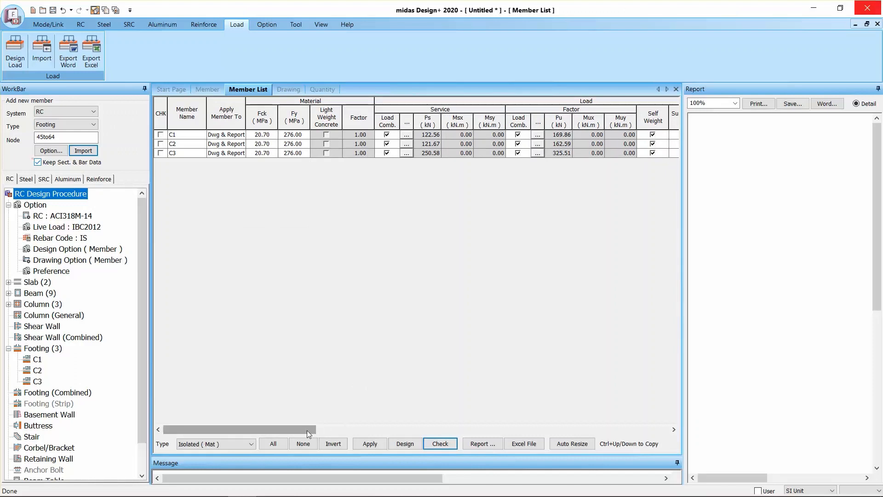
pyautogui.doubleClick(226, 134)
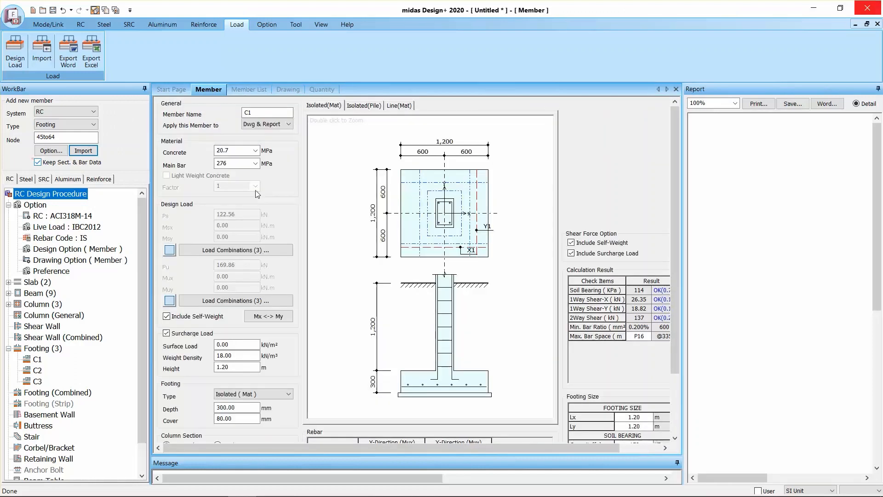
pyautogui.moveTo(677, 186); pyautogui.dragTo(682, 263)
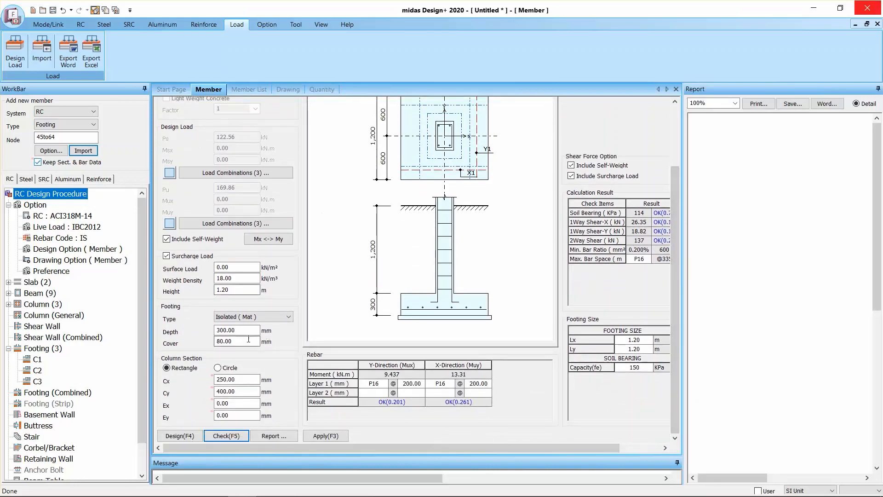
pyautogui.click(250, 322)
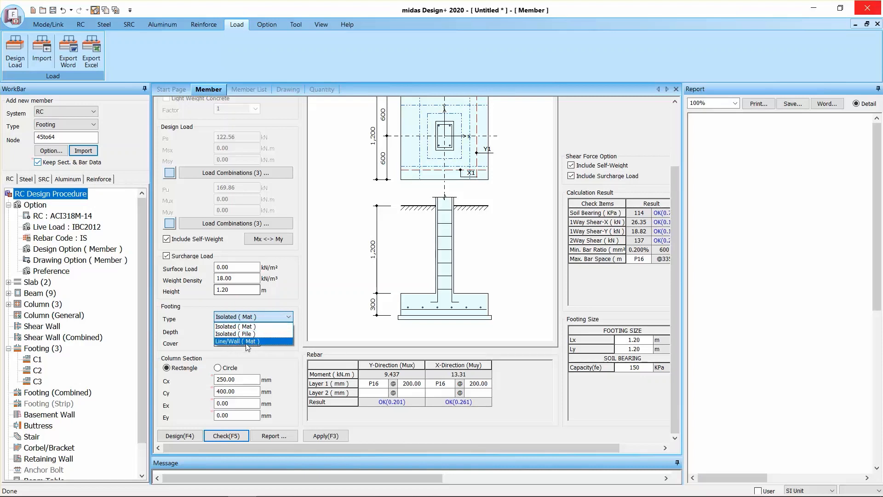
pyautogui.click(292, 200)
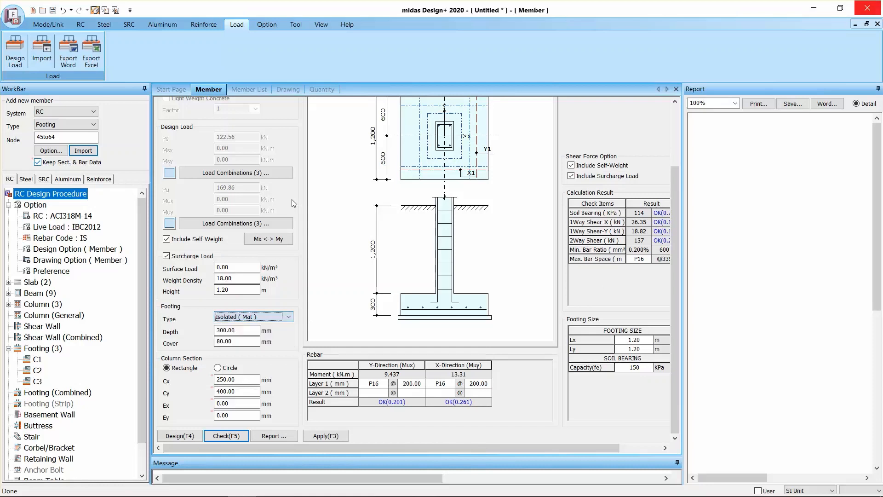
# - Look through the isolated, combined and strip footing options among the RC design tools
pyautogui.click(80, 25)
pyautogui.click(112, 66)
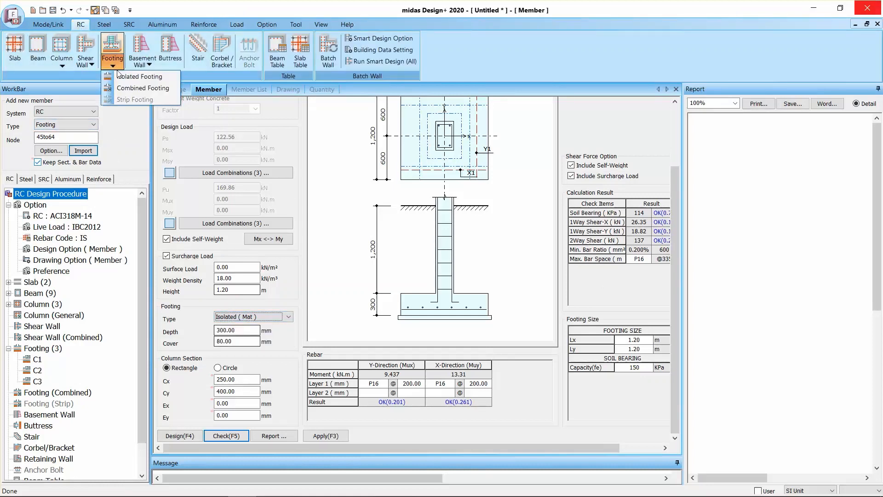
pyautogui.moveTo(143, 89)
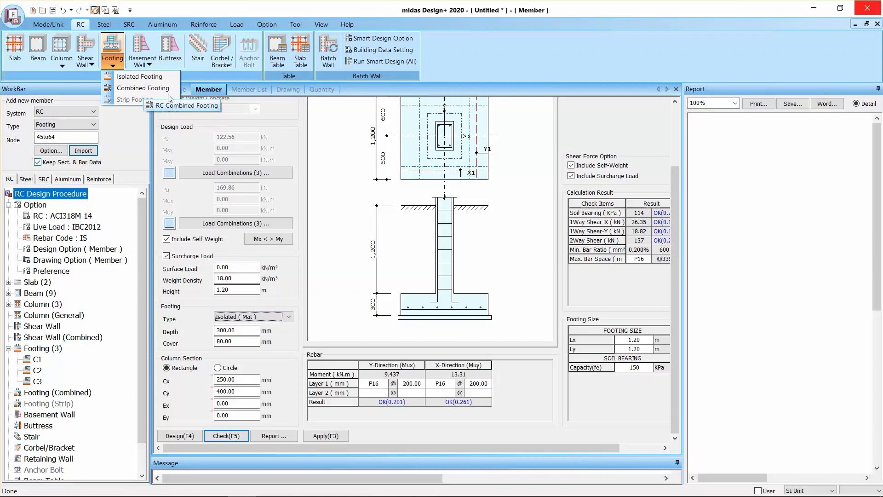
pyautogui.click(157, 2)
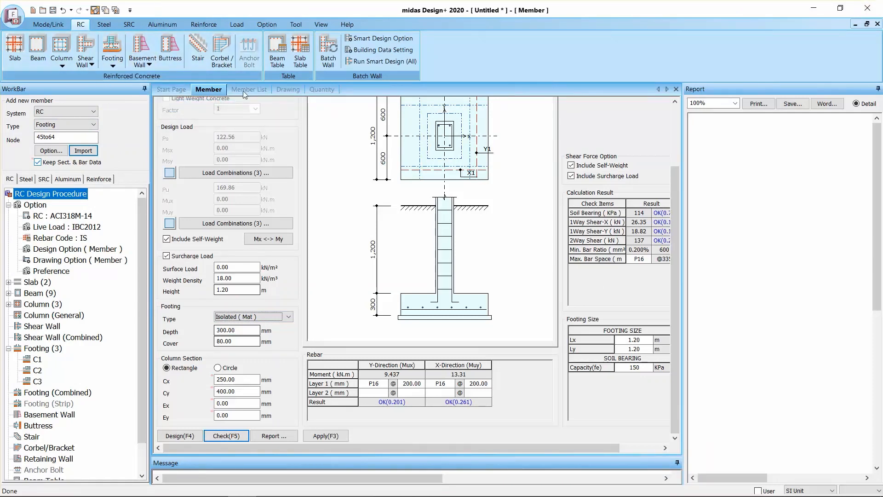
pyautogui.moveTo(677, 187); pyautogui.dragTo(677, 119)
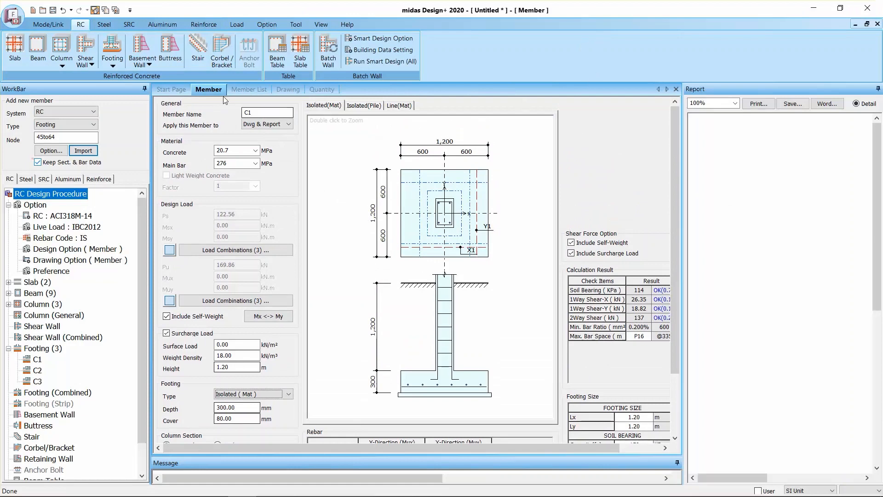
# - Return to the footing member list and review the Word and Text report formats offered
pyautogui.click(247, 90)
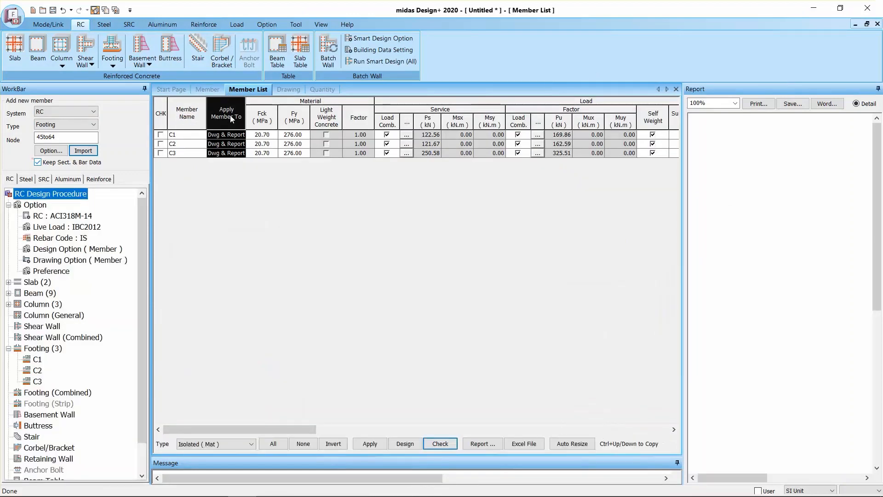
pyautogui.click(227, 167)
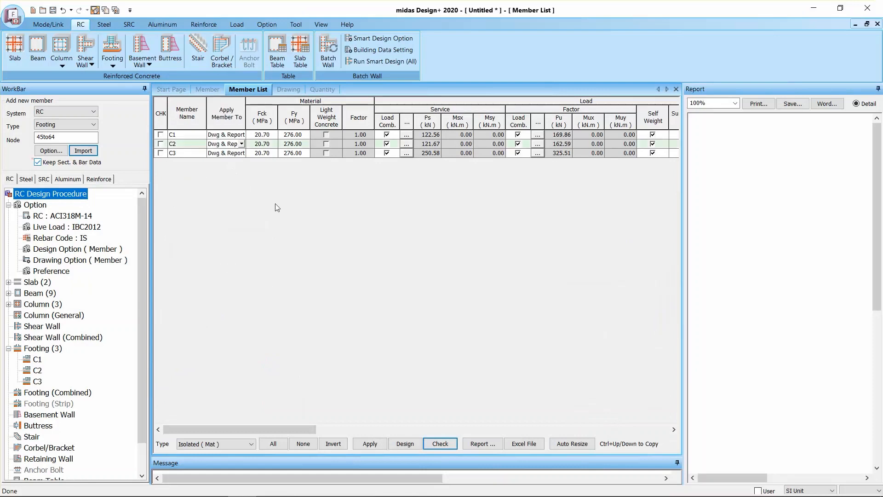
pyautogui.click(481, 443)
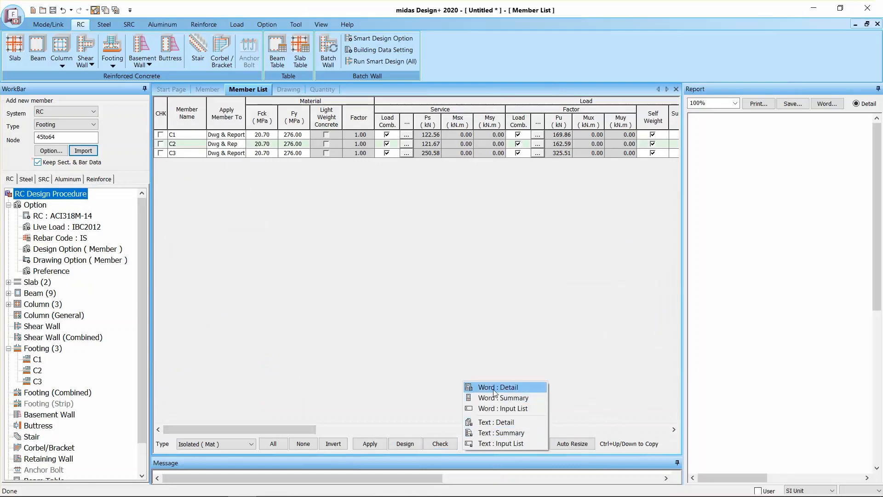
pyautogui.click(482, 281)
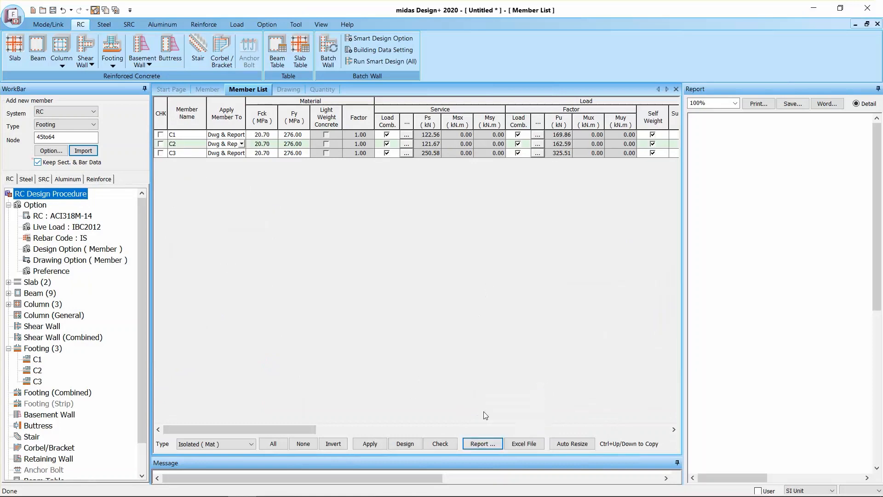
pyautogui.click(483, 444)
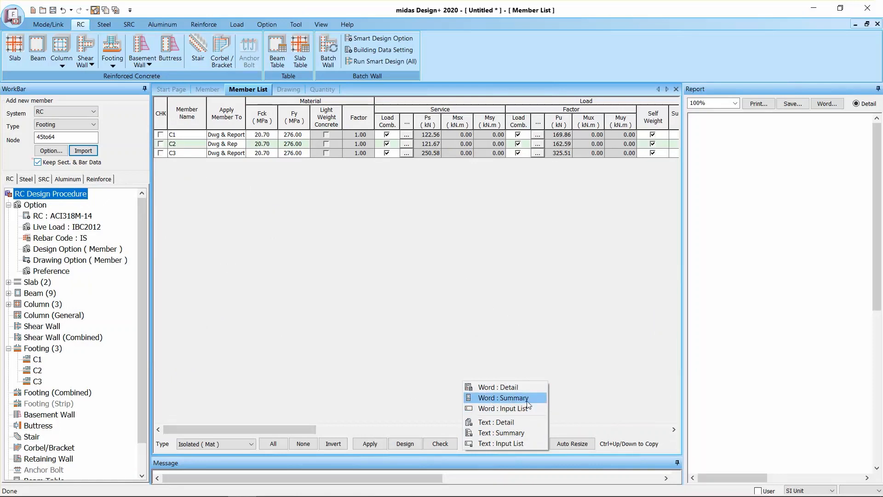
pyautogui.click(448, 296)
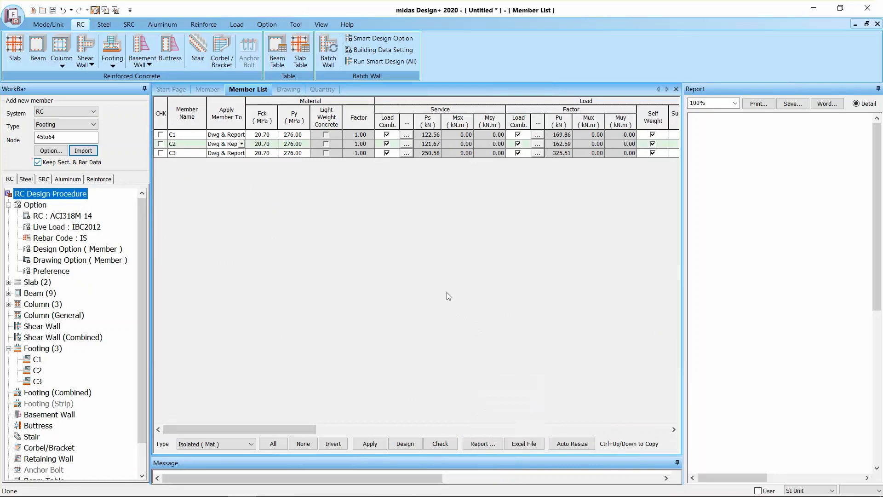
# - Create the RC member list drawing for the Footing member type
pyautogui.click(296, 90)
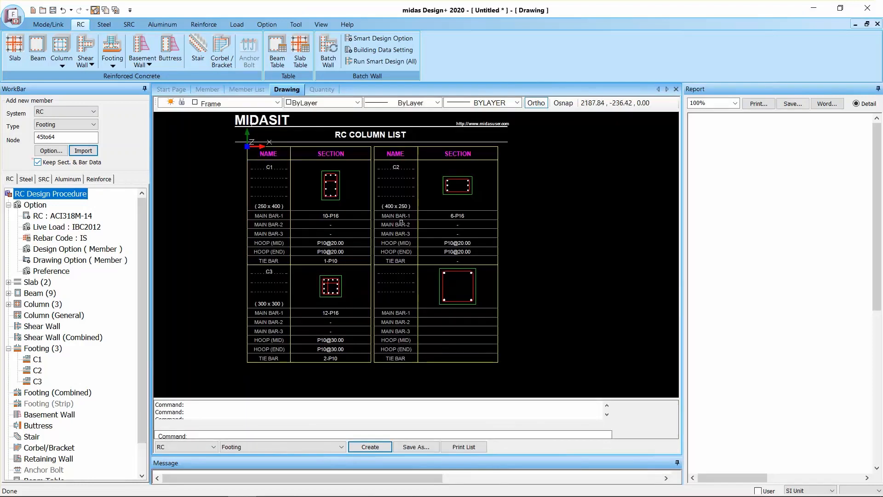
pyautogui.click(233, 448)
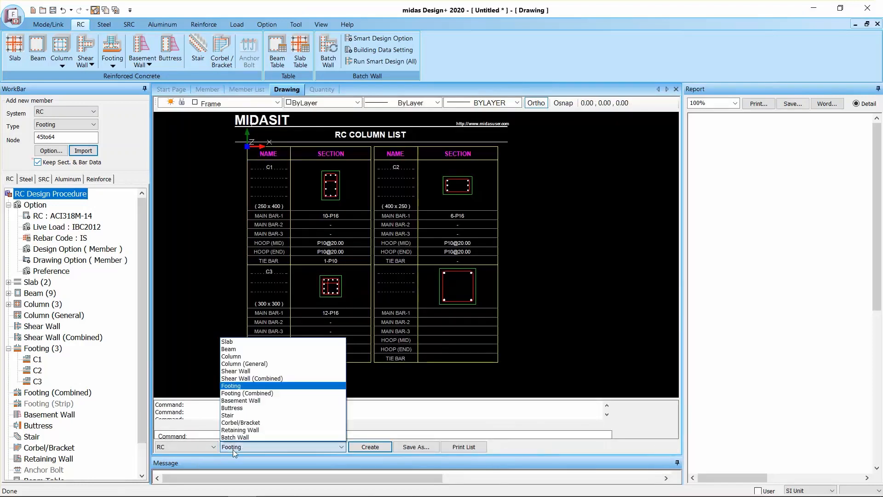
pyautogui.click(237, 385)
pyautogui.click(375, 444)
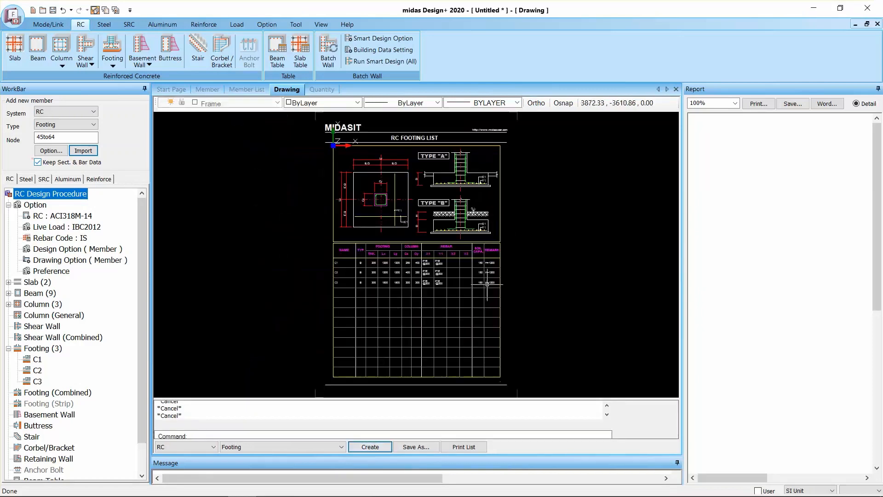
# - Examine the footing list drawing, including the plan, the Type A and B sections, and the size, rebar and soil capacity table
pyautogui.scroll(3, 457, 260)
pyautogui.moveTo(456, 260)
pyautogui.mouseDown(button='middle')
pyautogui.moveTo(432, 276)
pyautogui.moveTo(452, 224)
pyautogui.moveTo(435, 226)
pyautogui.moveTo(427, 280)
pyautogui.moveTo(427, 241)
pyautogui.mouseUp(button='middle')
pyautogui.scroll(2, 437, 261)
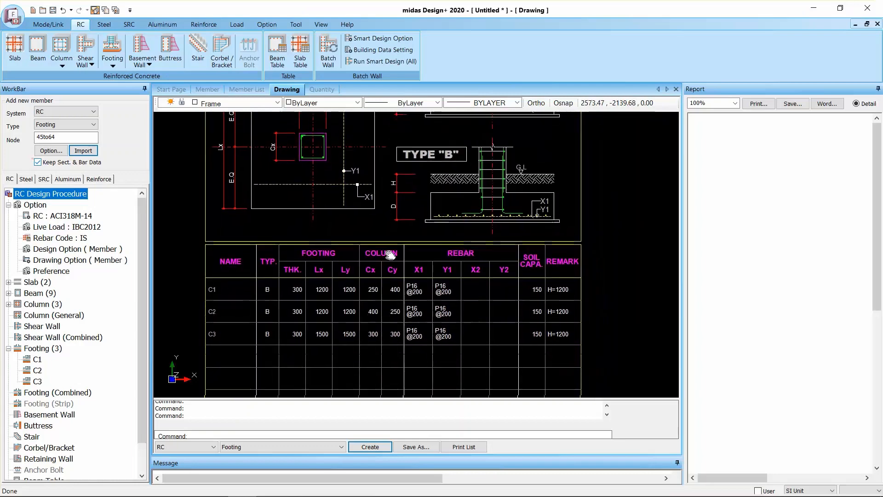
pyautogui.scroll(2, 557, 317)
pyautogui.moveTo(442, 288); pyautogui.dragTo(461, 354, button='middle')
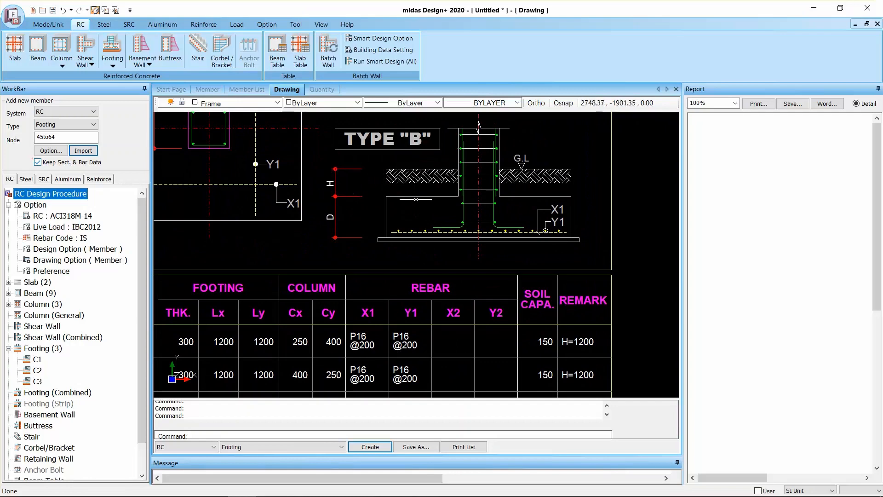
pyautogui.moveTo(444, 195)
pyautogui.mouseDown(button='middle')
pyautogui.moveTo(444, 139)
pyautogui.moveTo(543, 131)
pyautogui.mouseUp(button='middle')
pyautogui.moveTo(557, 298)
pyautogui.mouseDown(button='middle')
pyautogui.moveTo(467, 299)
pyautogui.moveTo(518, 293)
pyautogui.mouseUp(button='middle')
pyautogui.moveTo(378, 286); pyautogui.dragTo(391, 280, button='middle')
pyautogui.moveTo(432, 230); pyautogui.dragTo(423, 263, button='middle')
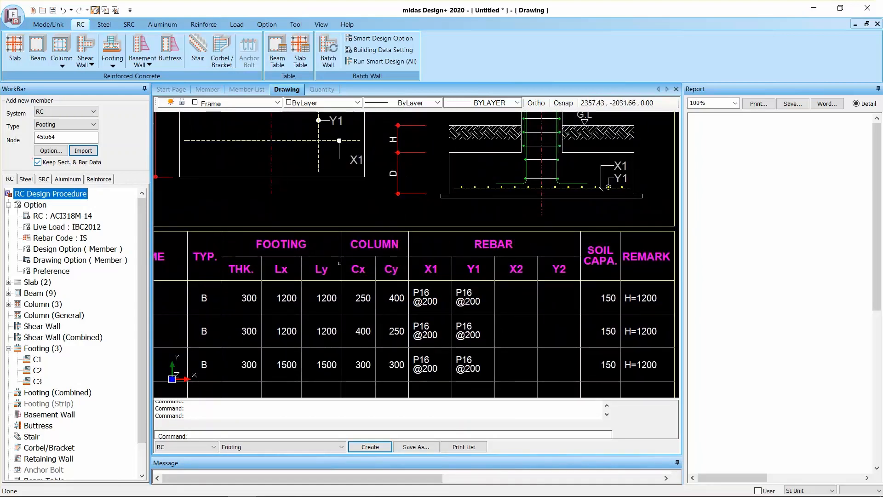
pyautogui.moveTo(331, 280); pyautogui.dragTo(392, 230, button='middle')
pyautogui.moveTo(449, 179); pyautogui.dragTo(382, 221, button='middle')
pyautogui.scroll(-1, 383, 221)
pyautogui.moveTo(435, 167); pyautogui.dragTo(403, 284, button='middle')
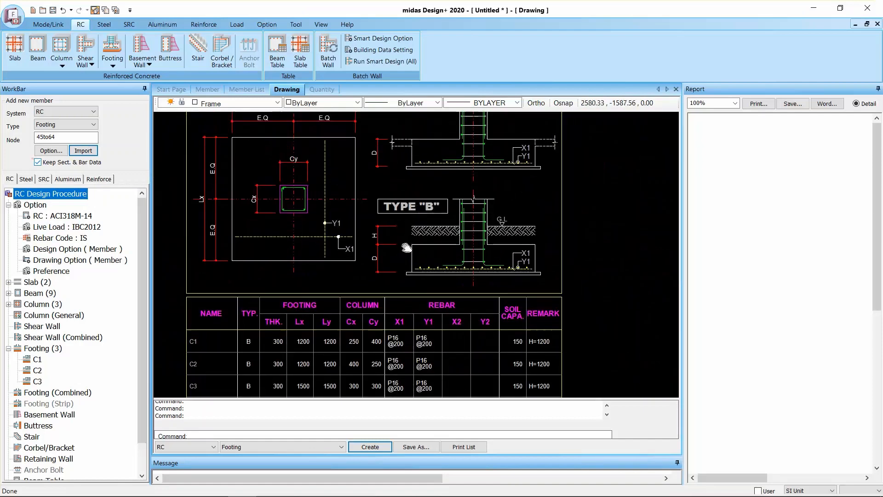
pyautogui.scroll(-3, 428, 237)
pyautogui.scroll(2, 402, 188)
pyautogui.moveTo(423, 247); pyautogui.dragTo(443, 210, button='middle')
pyautogui.scroll(-2, 403, 188)
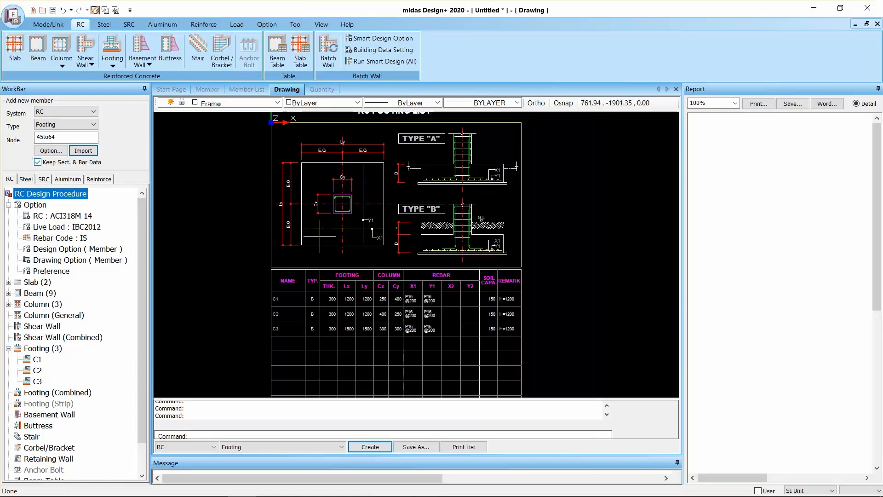
pyautogui.moveTo(326, 230); pyautogui.dragTo(319, 242, button='middle')
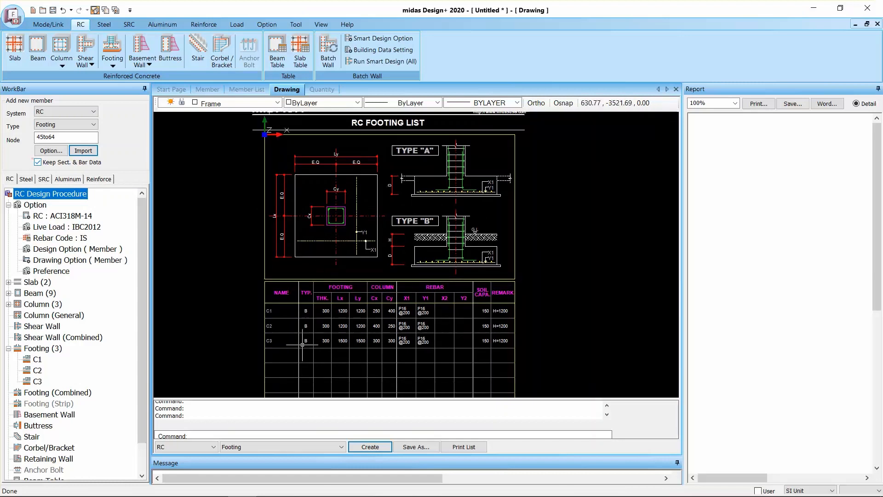
pyautogui.moveTo(339, 254); pyautogui.dragTo(365, 258, button='middle')
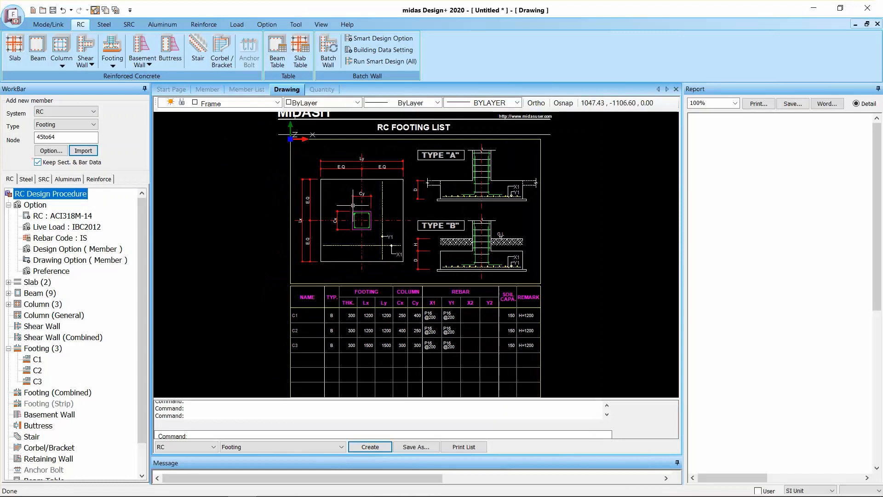
pyautogui.moveTo(353, 203); pyautogui.dragTo(349, 211, button='middle')
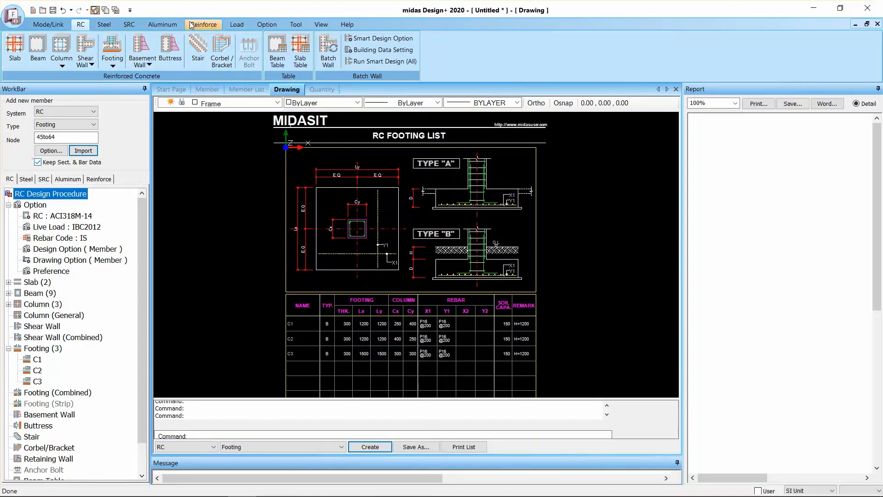
# - Browse the design tools available for steel, SRC and reinforcement members
pyautogui.click(104, 24)
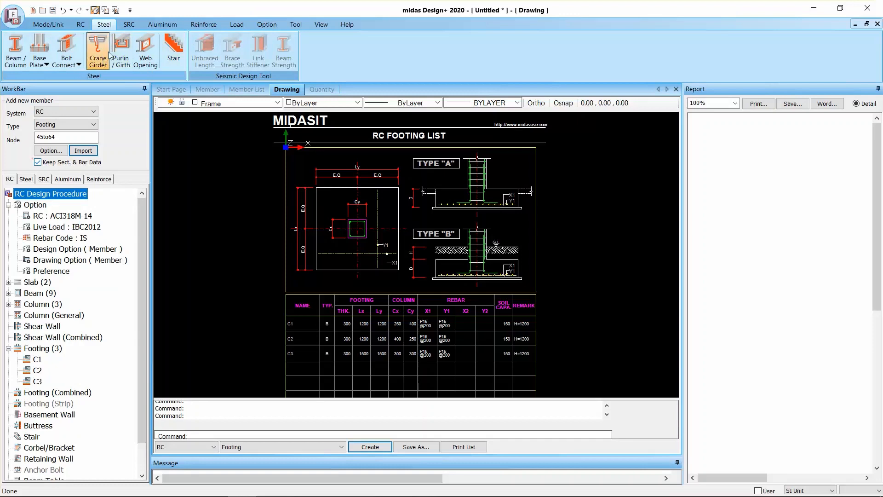
pyautogui.click(129, 26)
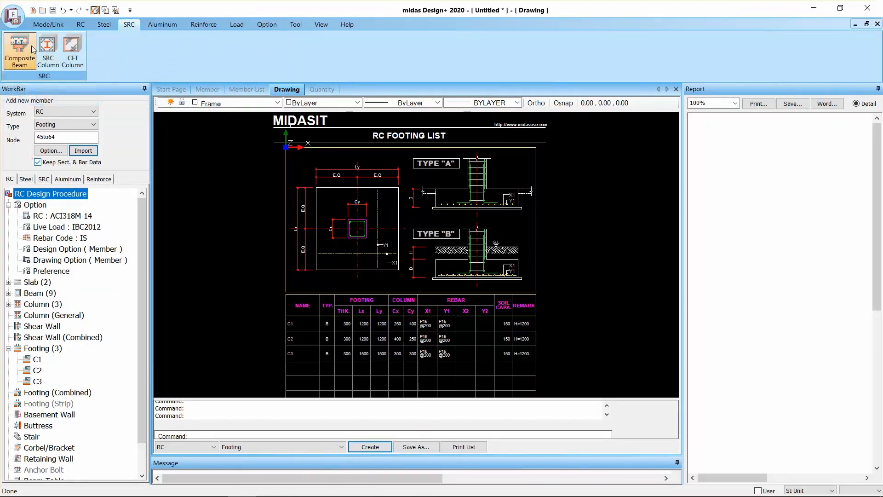
pyautogui.click(197, 24)
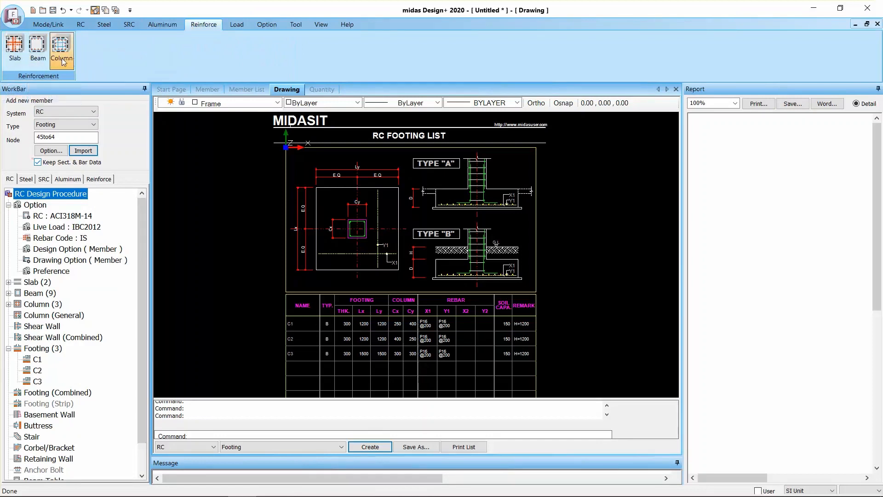
# - Open the slab reinforcement design form and view its reinforcement type options
pyautogui.click(15, 54)
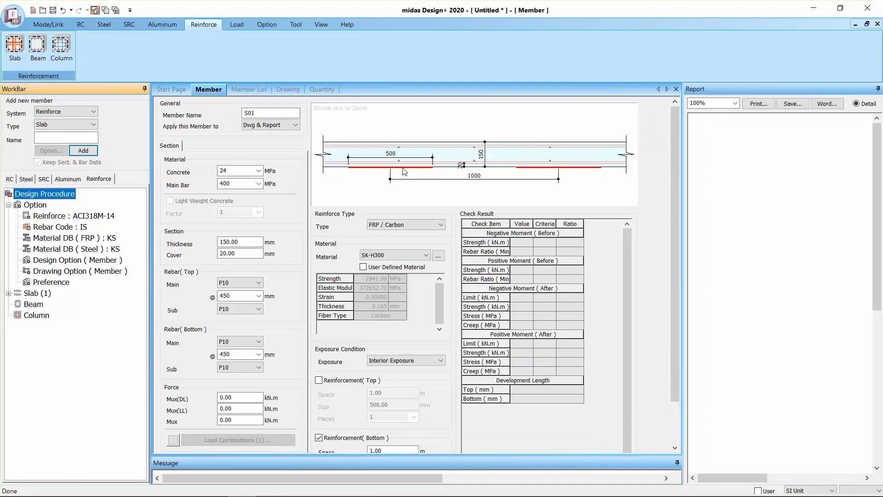
pyautogui.click(397, 226)
pyautogui.click(407, 173)
# - Open the beam reinforcement design form to review its inputs and return to the RC design tools
pyautogui.click(37, 66)
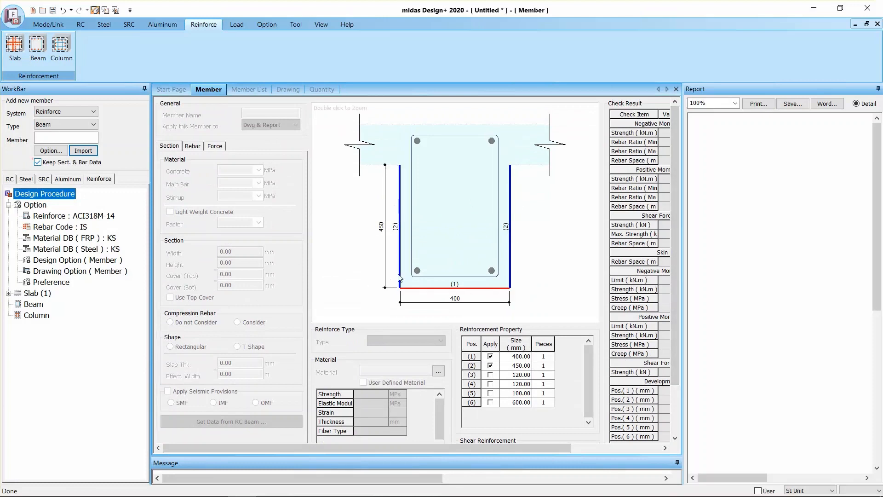
pyautogui.moveTo(675, 162)
pyautogui.mouseDown()
pyautogui.moveTo(684, 197)
pyautogui.moveTo(691, 127)
pyautogui.mouseUp()
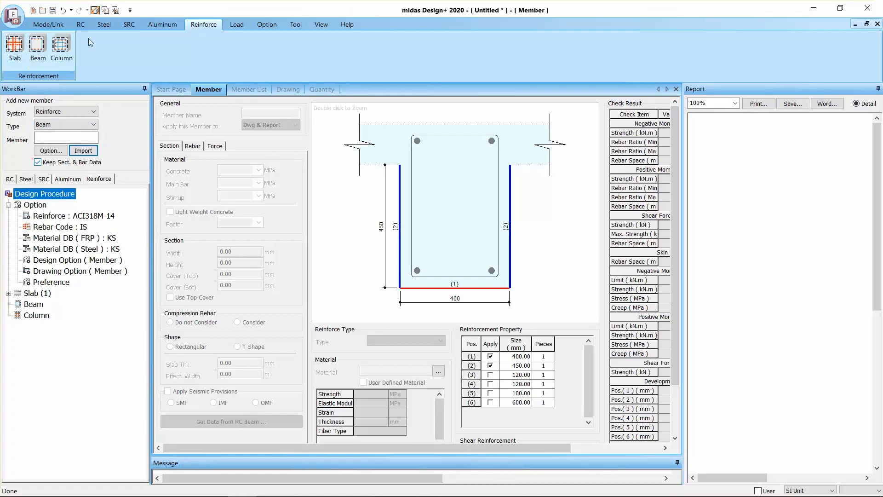
pyautogui.click(109, 25)
pyautogui.click(88, 26)
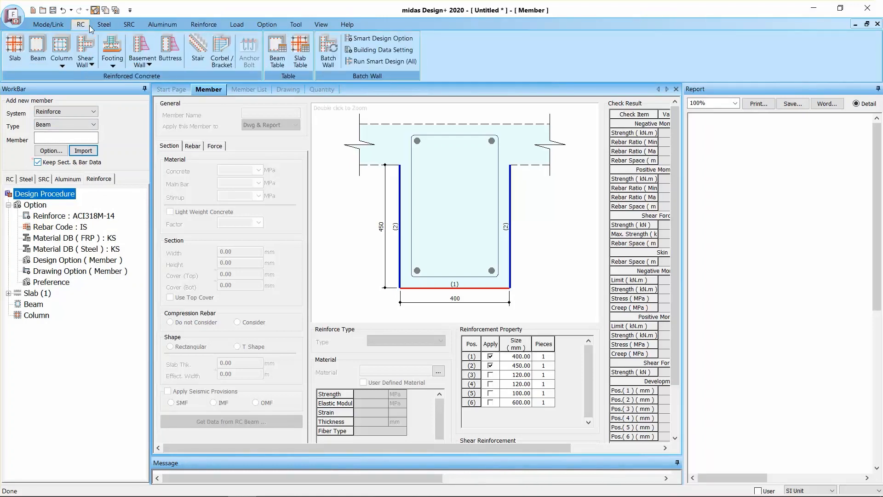